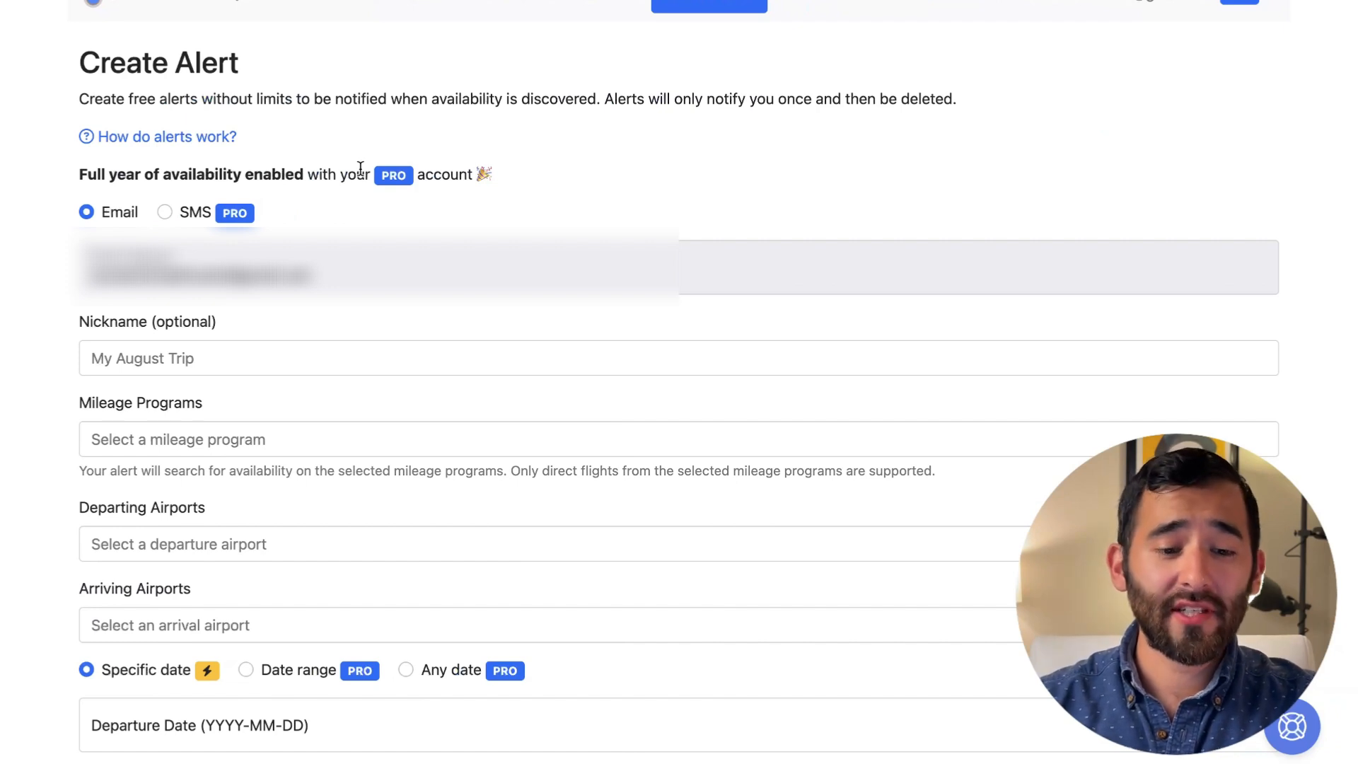
# Read the notes on how alerts notify and on the full year of availability for Pro accounts
pyautogui.moveTo(391, 99); pyautogui.dragTo(557, 120)
pyautogui.click(563, 113)
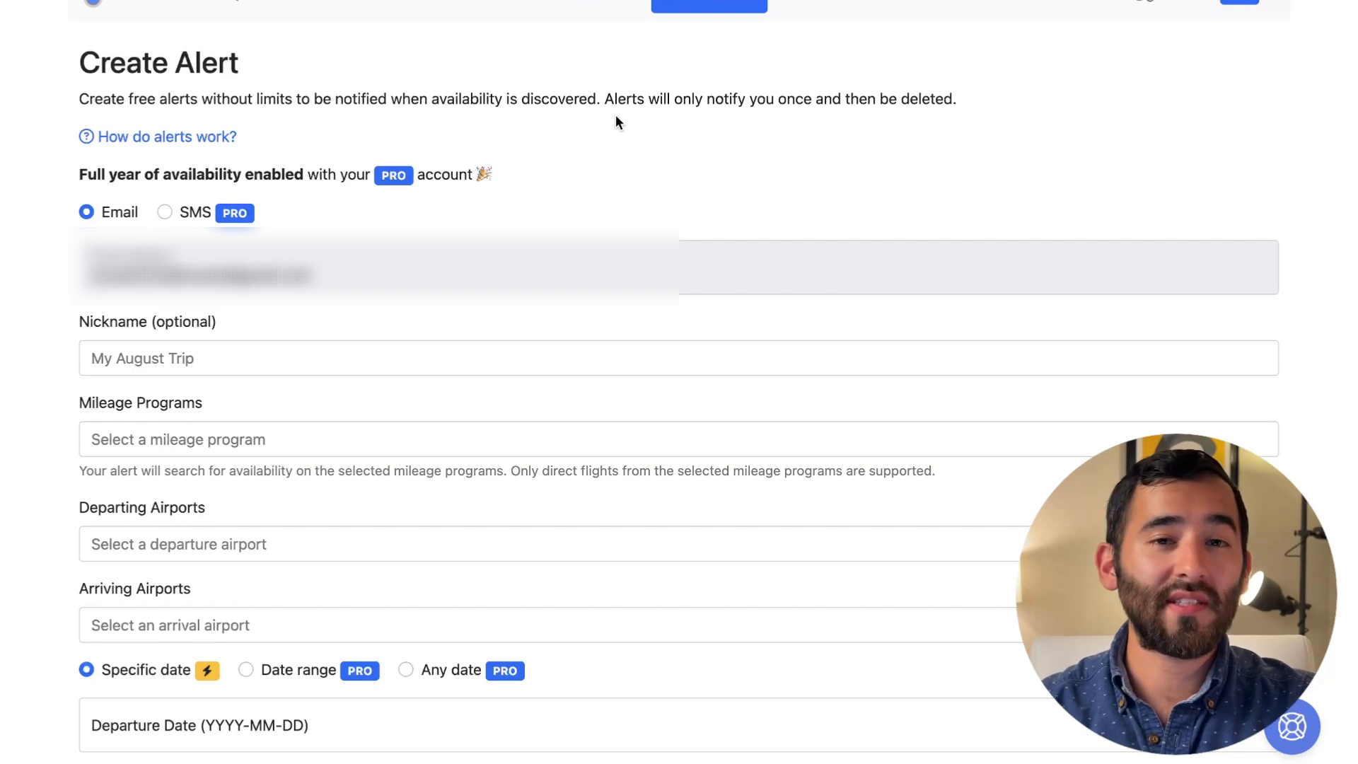
pyautogui.scroll(-1, 643, 303)
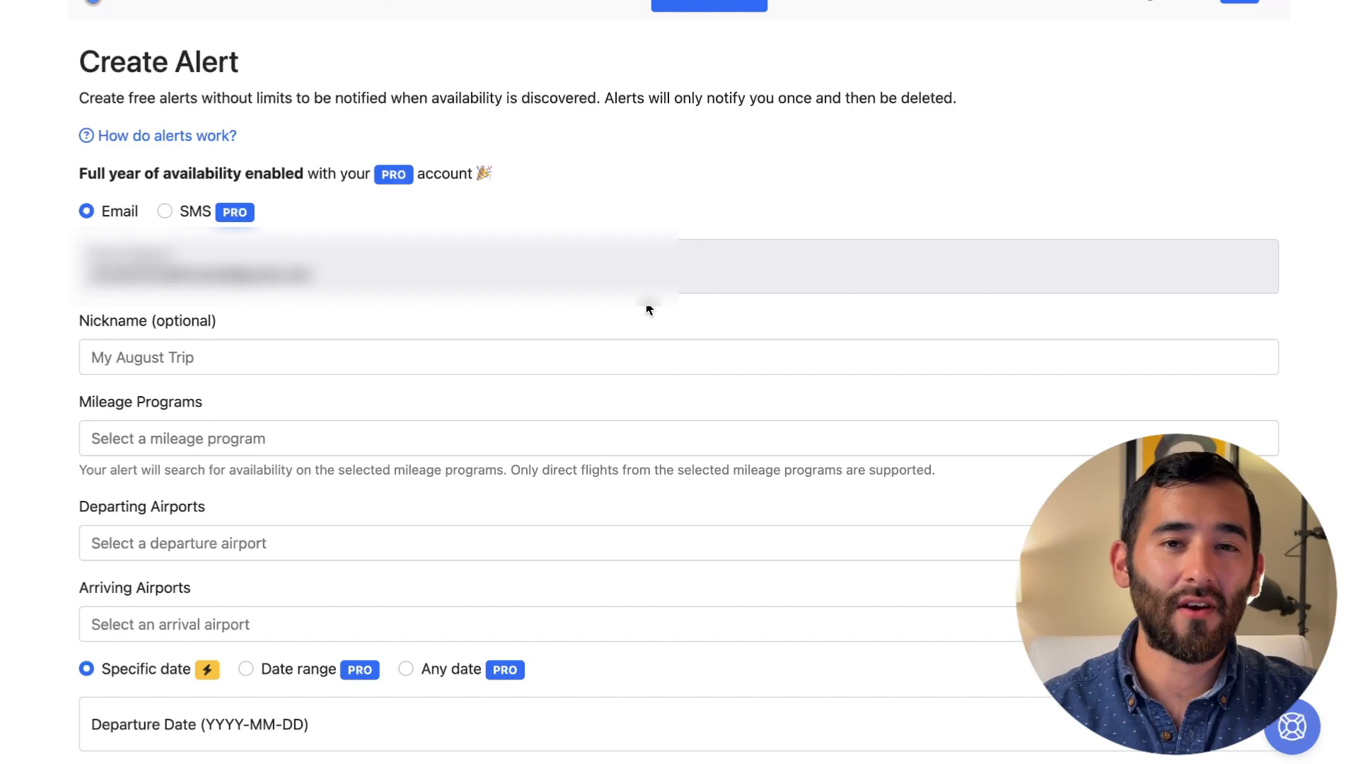
pyautogui.scroll(-2, 649, 309)
pyautogui.moveTo(181, 134); pyautogui.dragTo(340, 144)
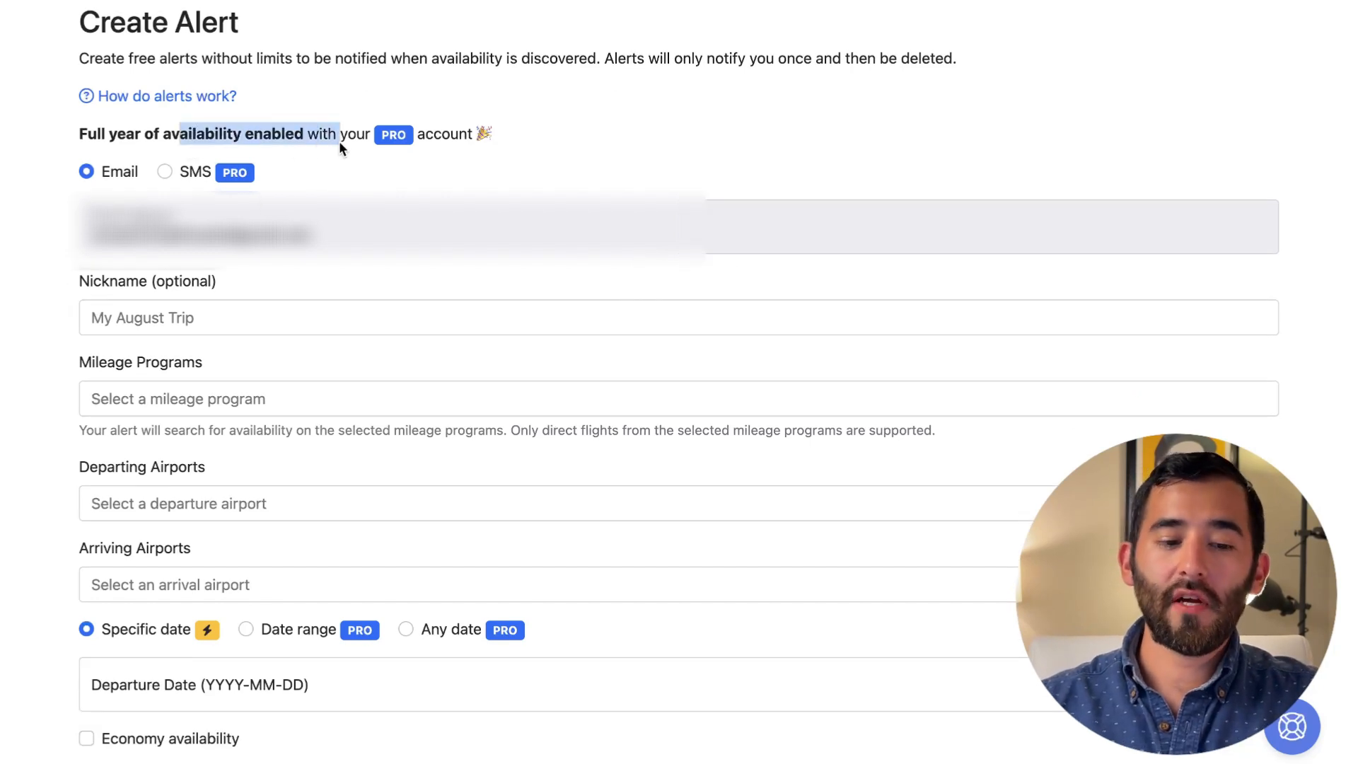
pyautogui.click(339, 143)
pyautogui.moveTo(468, 134); pyautogui.dragTo(366, 135)
pyautogui.click(366, 134)
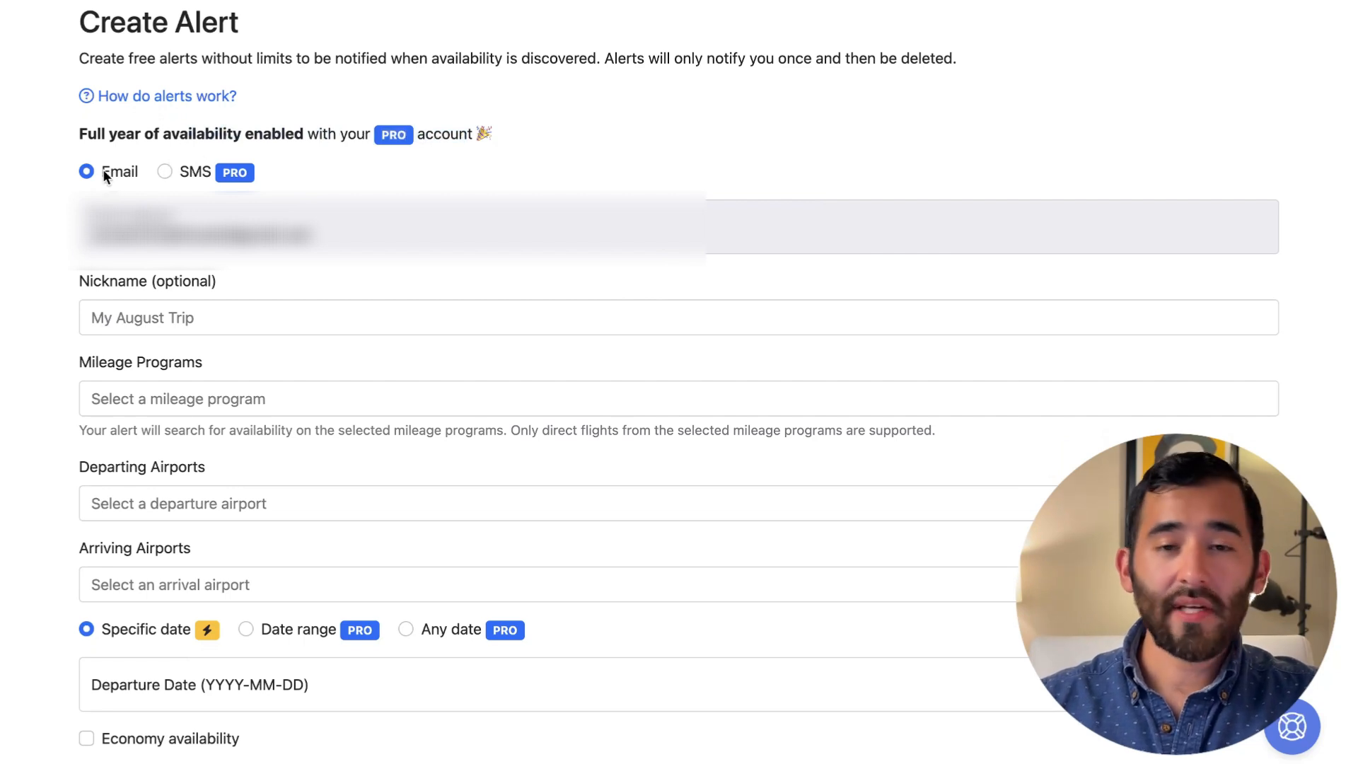
# Set the alert to notify by SMS and add American Airlines as its mileage program
pyautogui.click(195, 178)
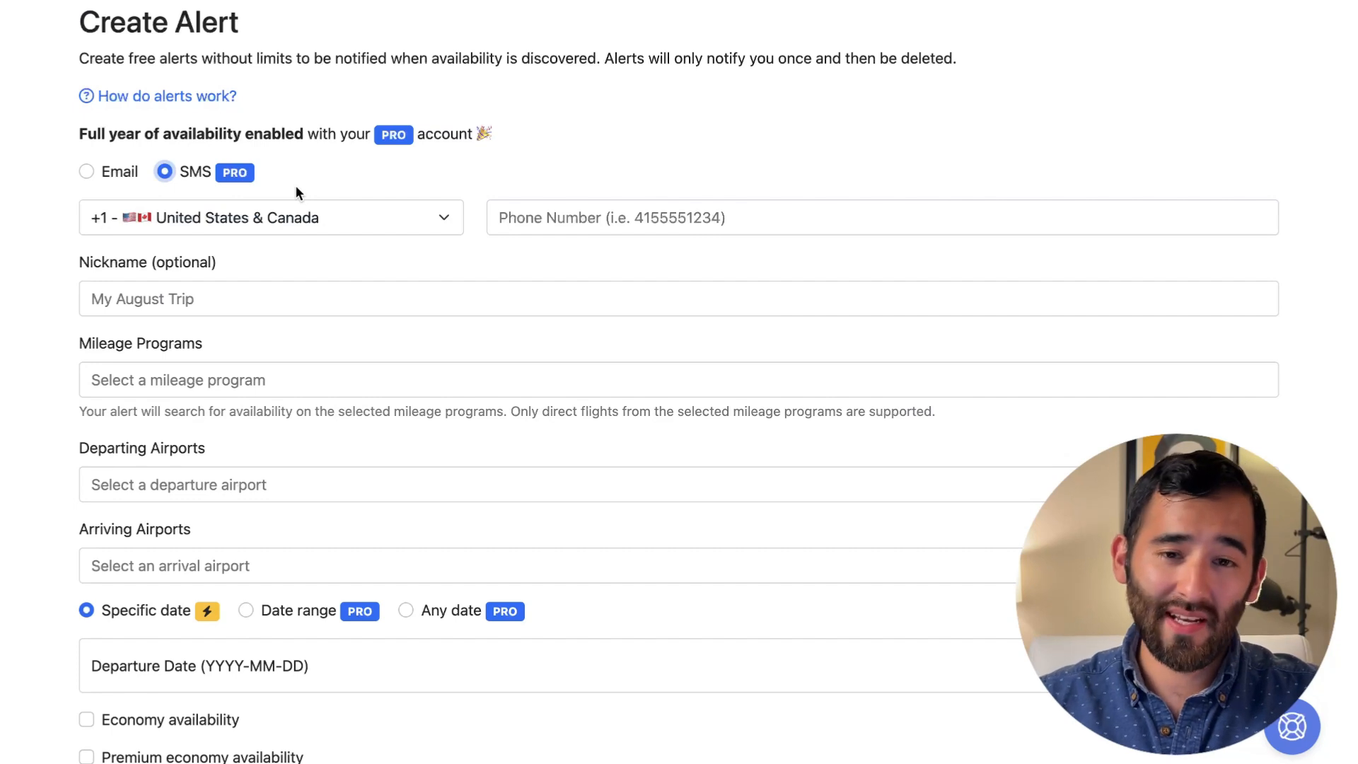
pyautogui.scroll(-2, 630, 216)
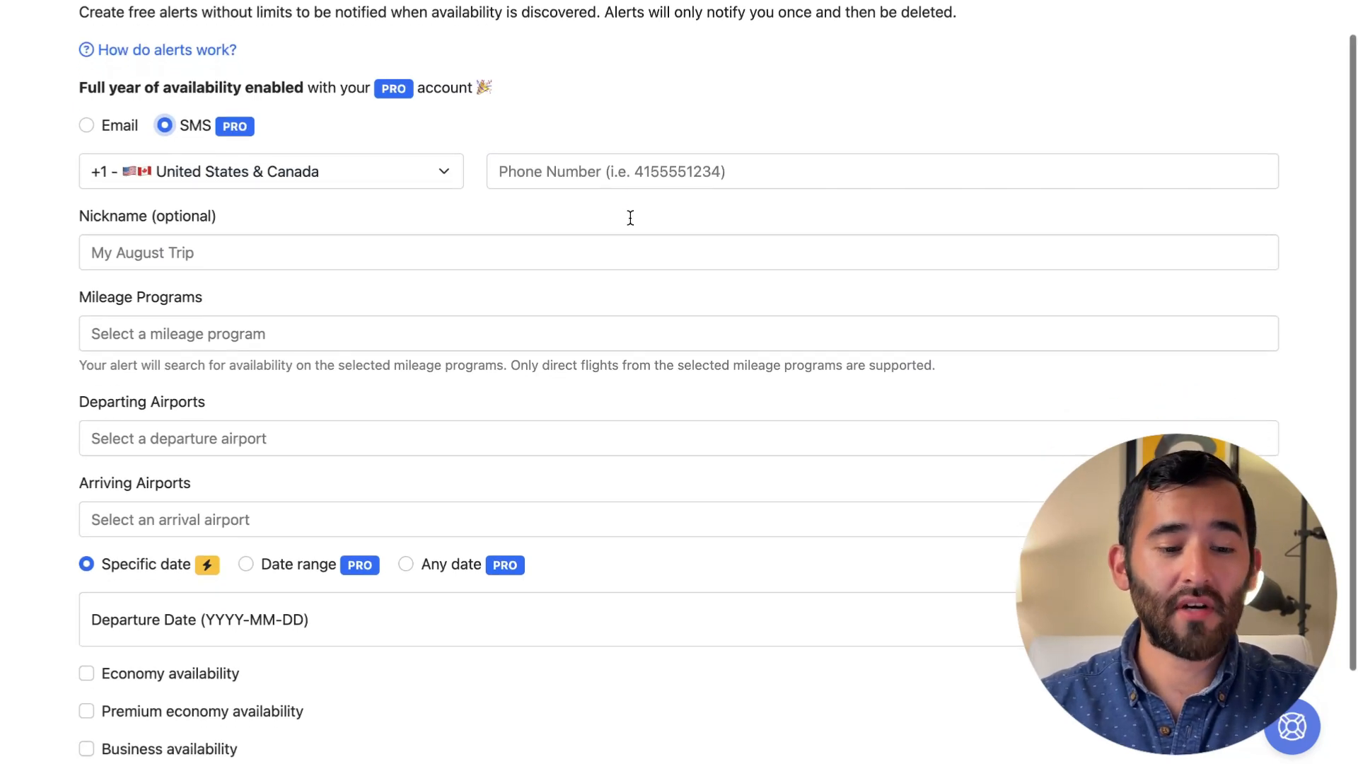
pyautogui.scroll(-5, 630, 217)
pyautogui.click(585, 215)
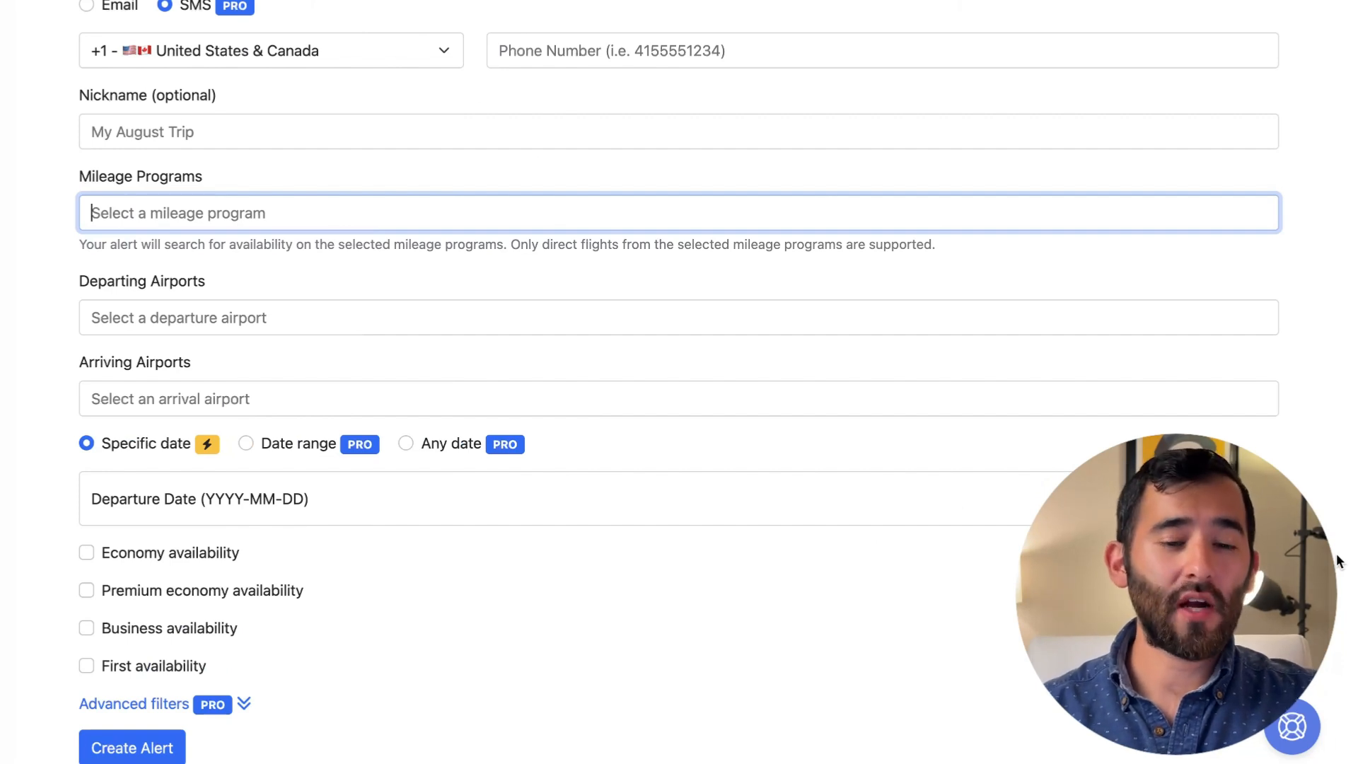
pyautogui.click(630, 209)
pyautogui.scroll(-1, 376, 346)
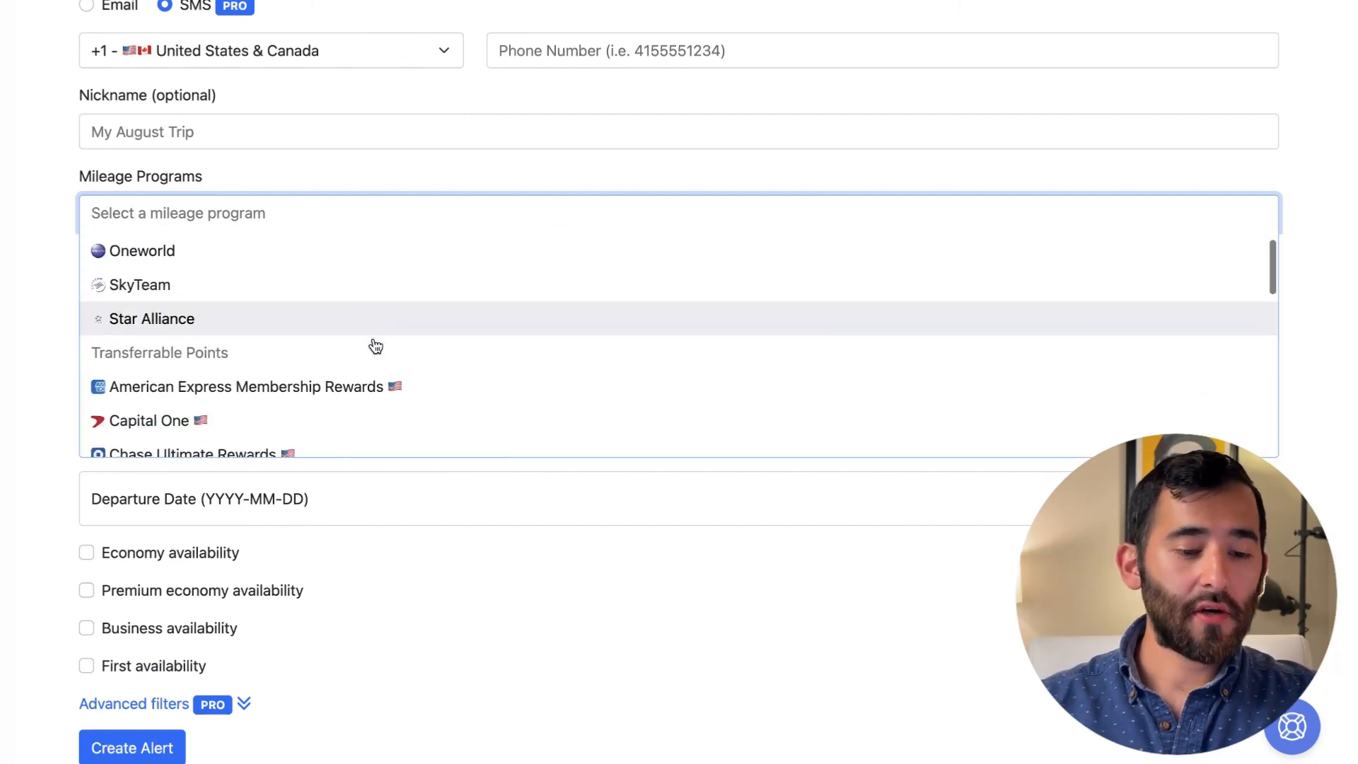
pyautogui.scroll(-3, 375, 346)
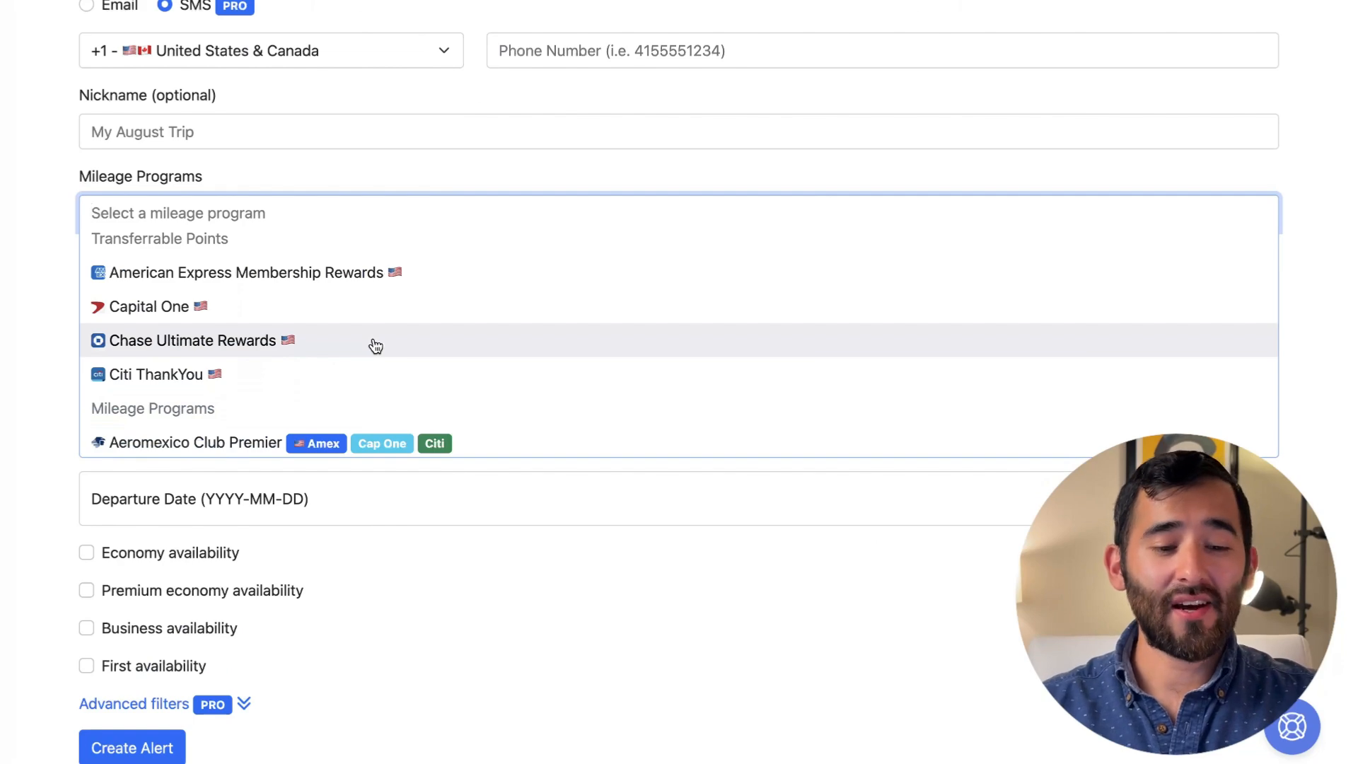
pyautogui.scroll(-5, 376, 345)
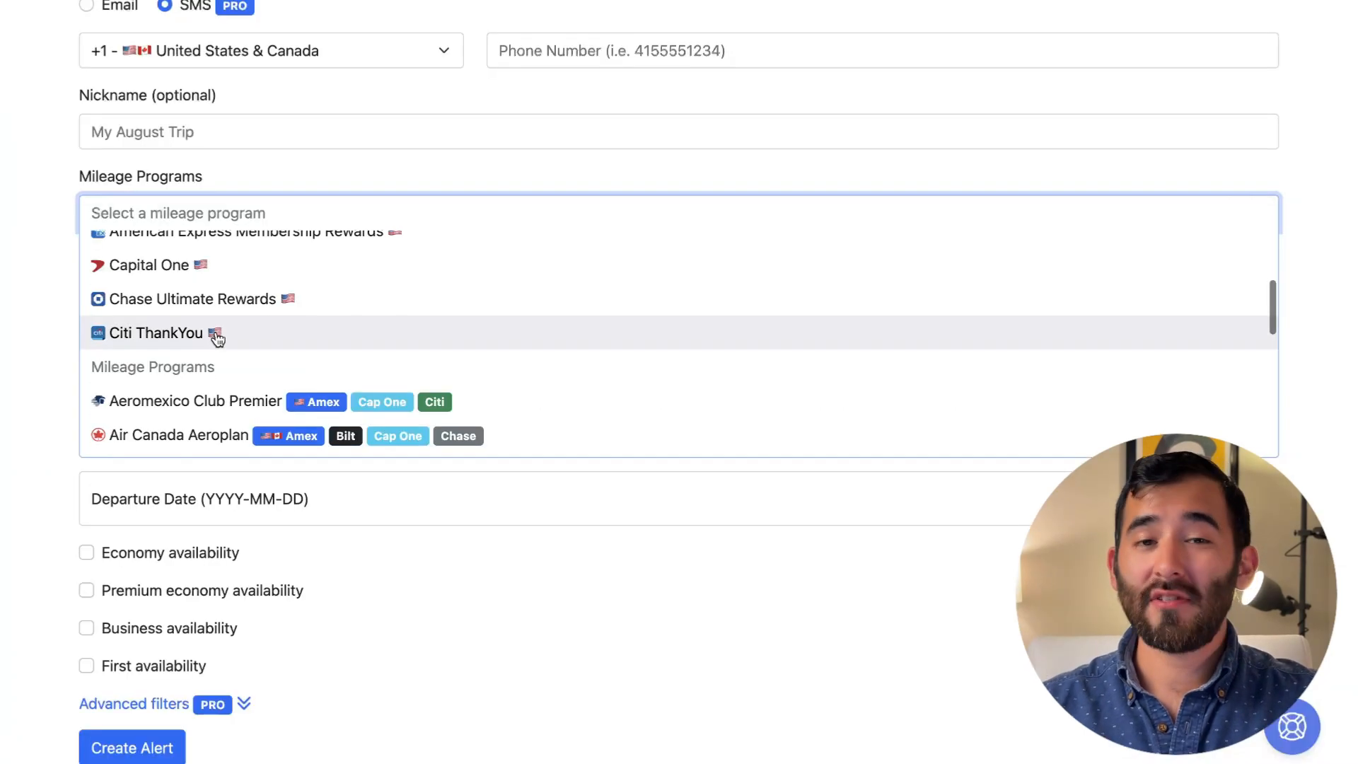
pyautogui.scroll(-3, 213, 337)
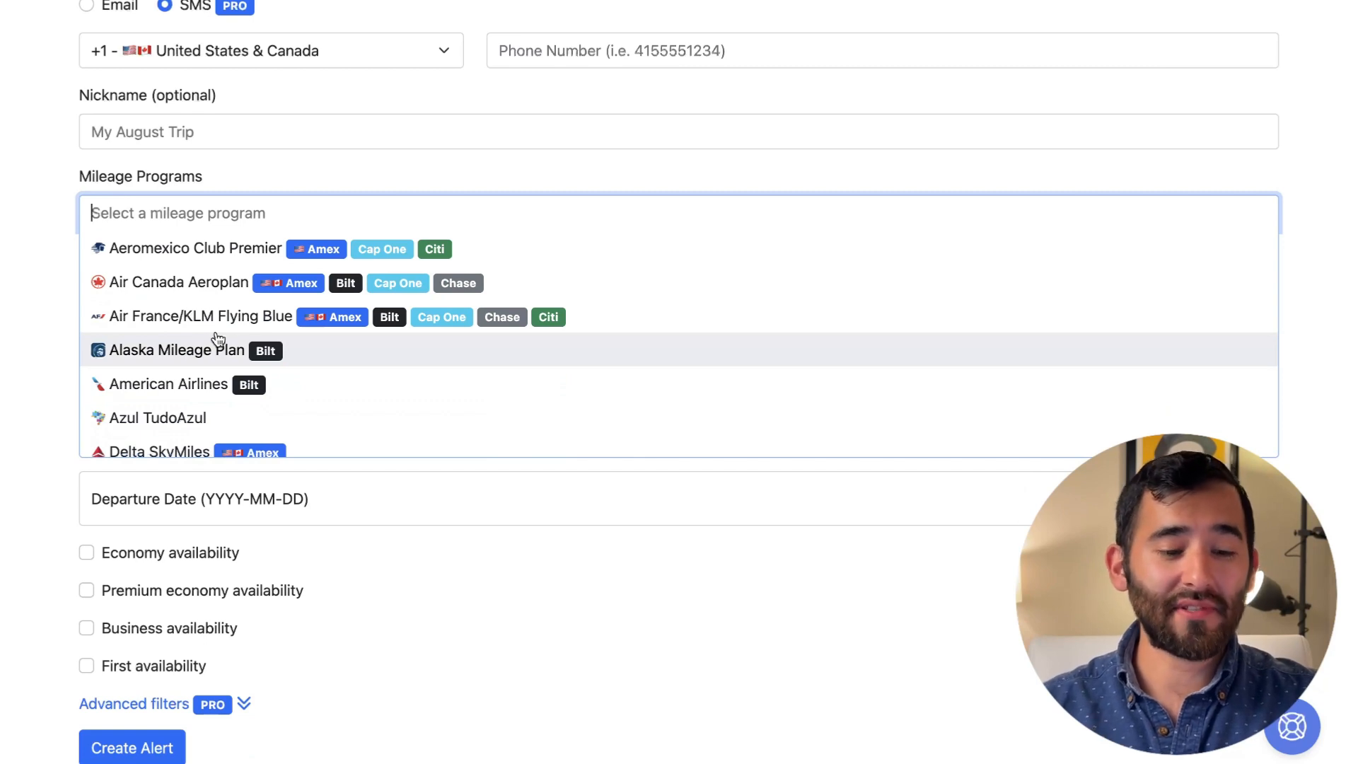
pyautogui.scroll(2, 249, 337)
pyautogui.scroll(-2, 255, 336)
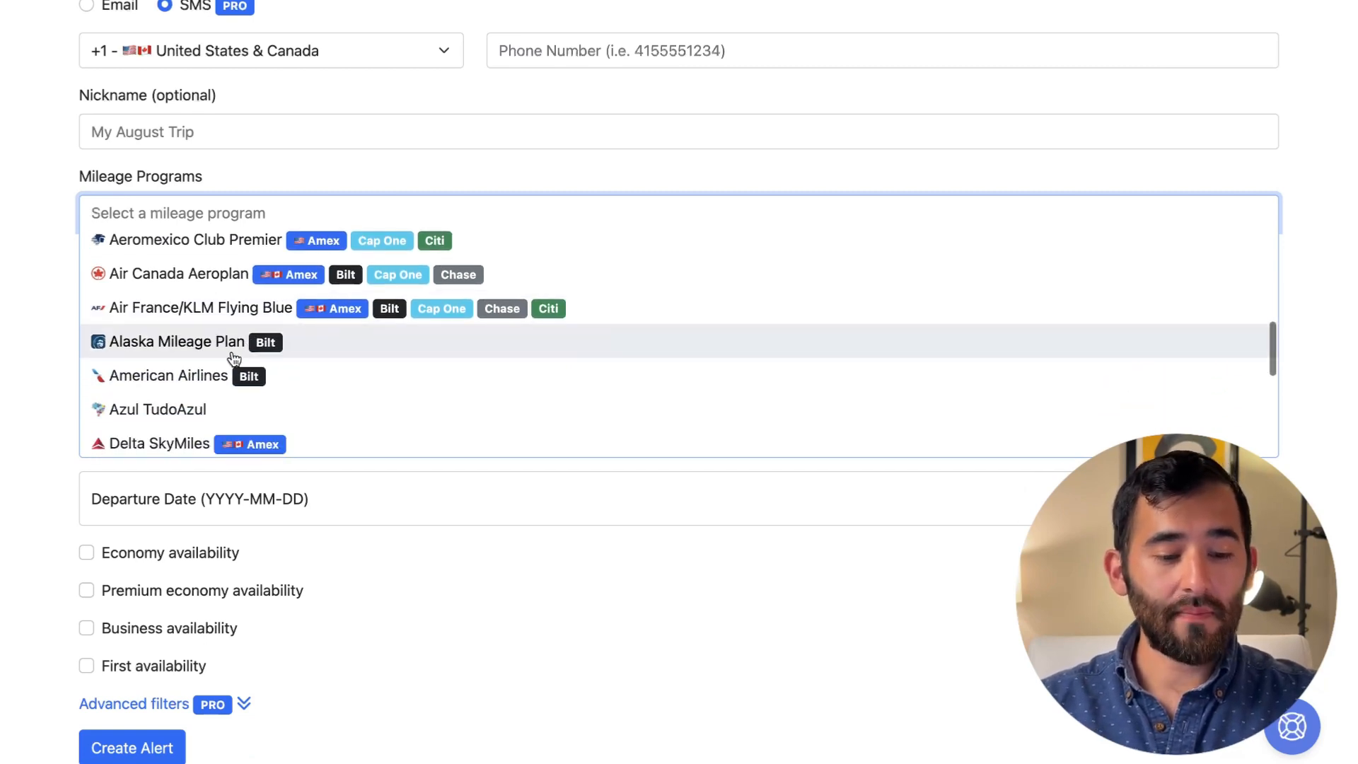
pyautogui.click(225, 375)
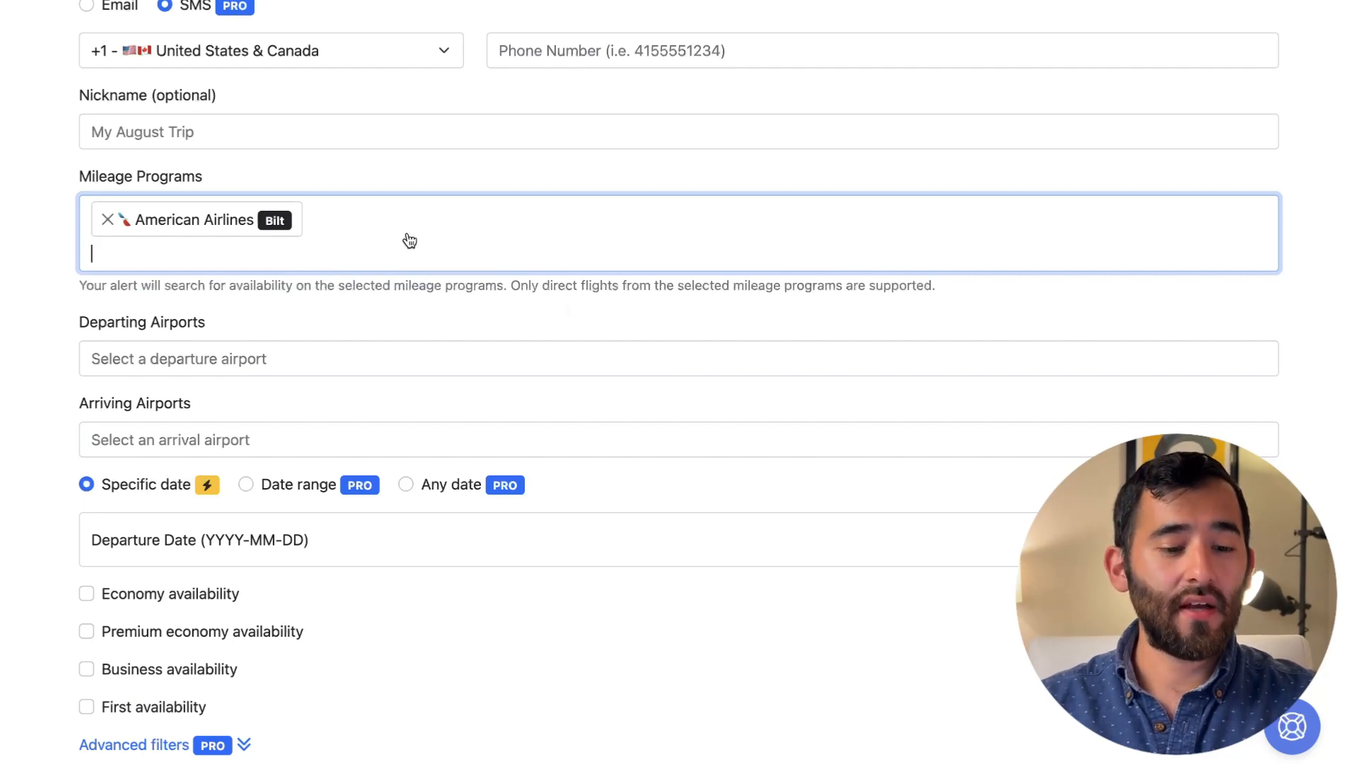
# Add DFW, JFK, LAX, ORD and SFO as departing airports and TYO as the arriving airport
pyautogui.scroll(-1, 406, 240)
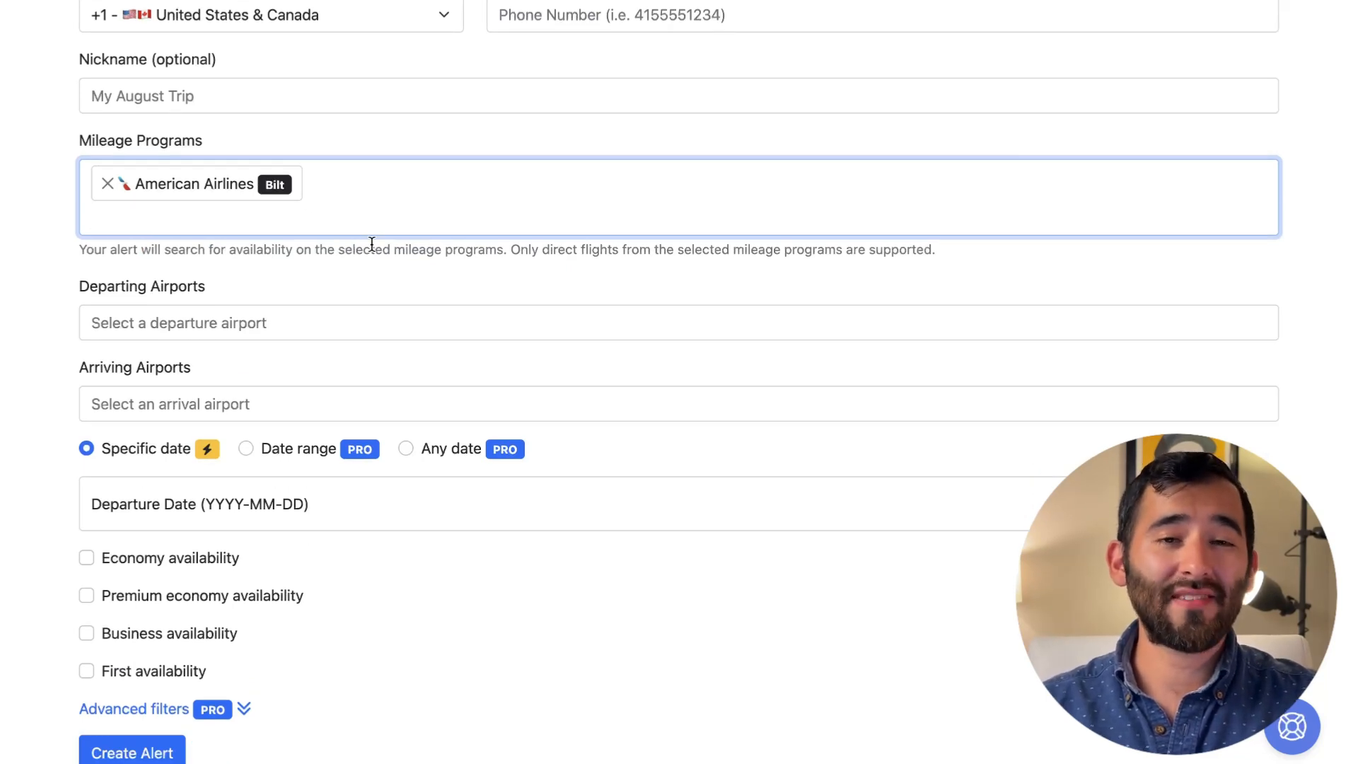
pyautogui.scroll(-1, 350, 257)
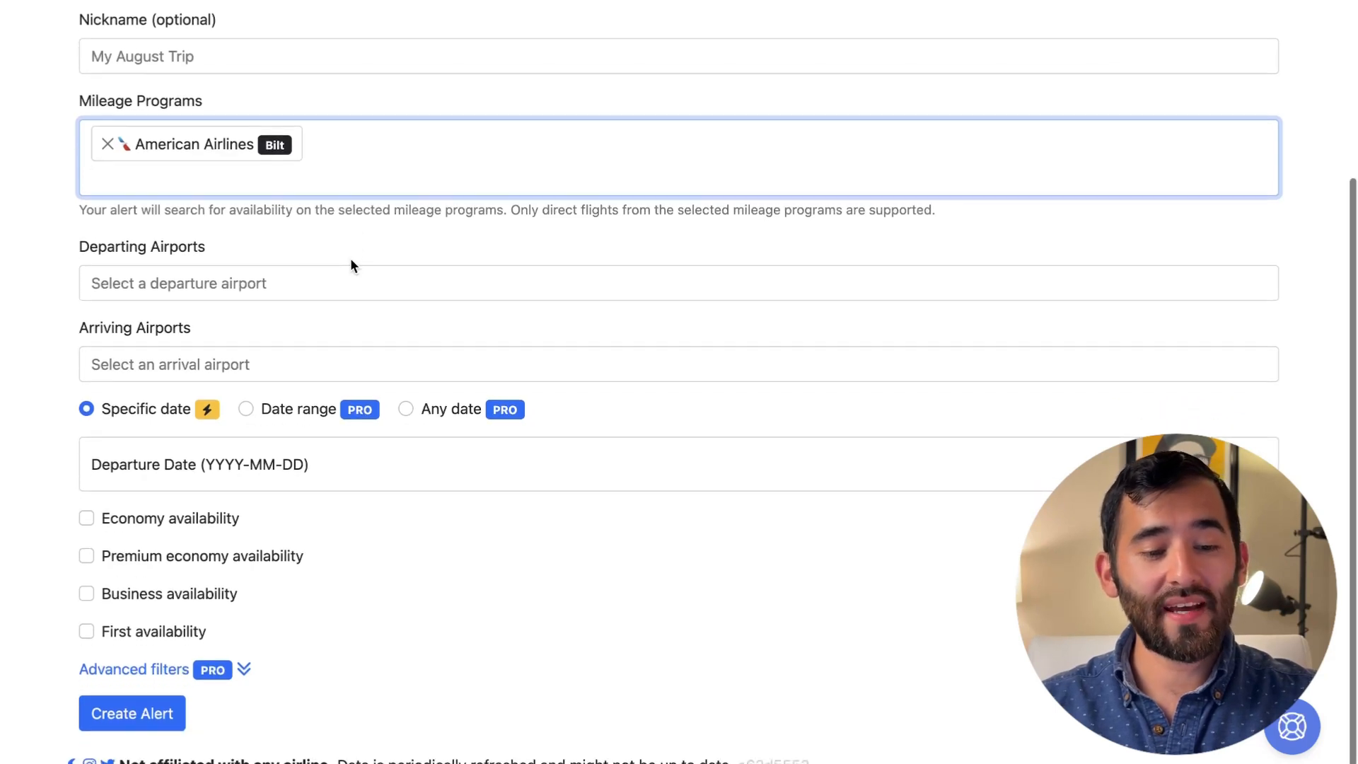
pyautogui.click(298, 285)
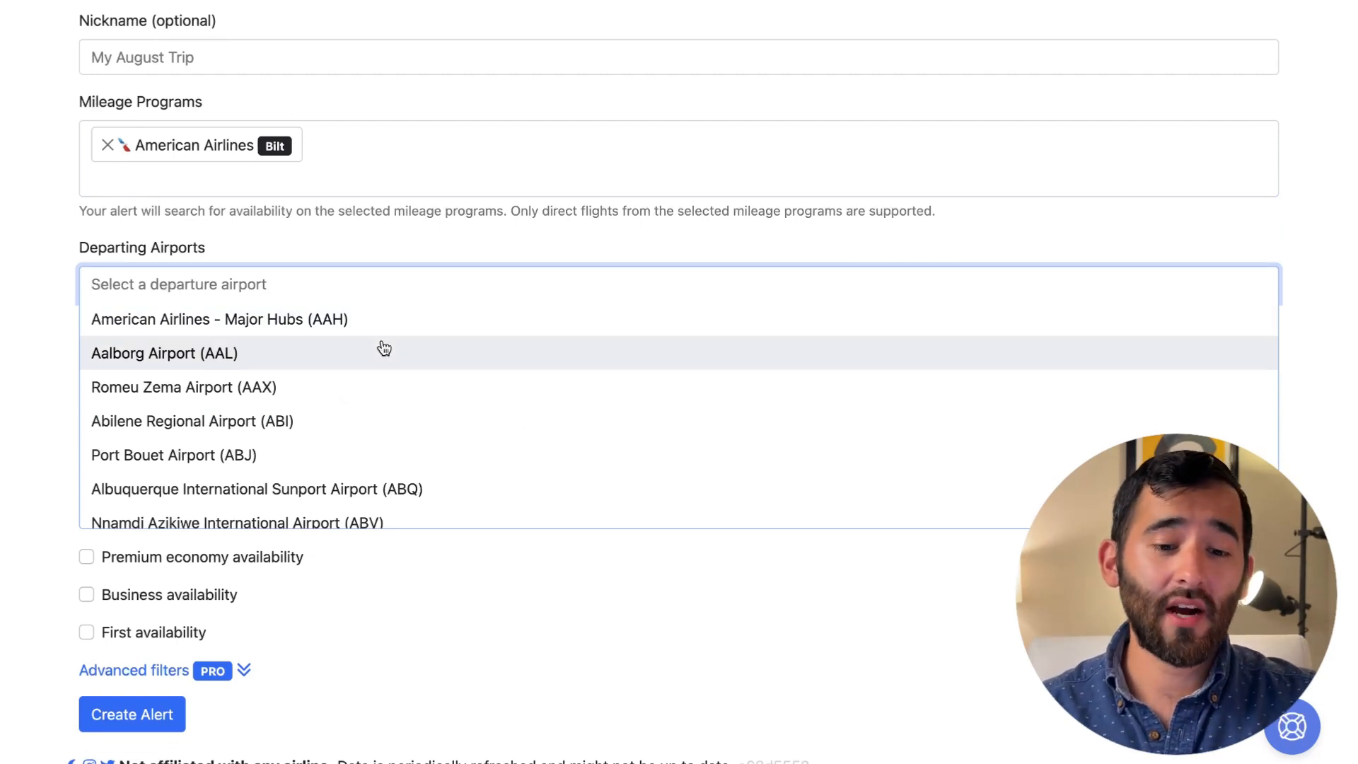
pyautogui.scroll(-1, 383, 348)
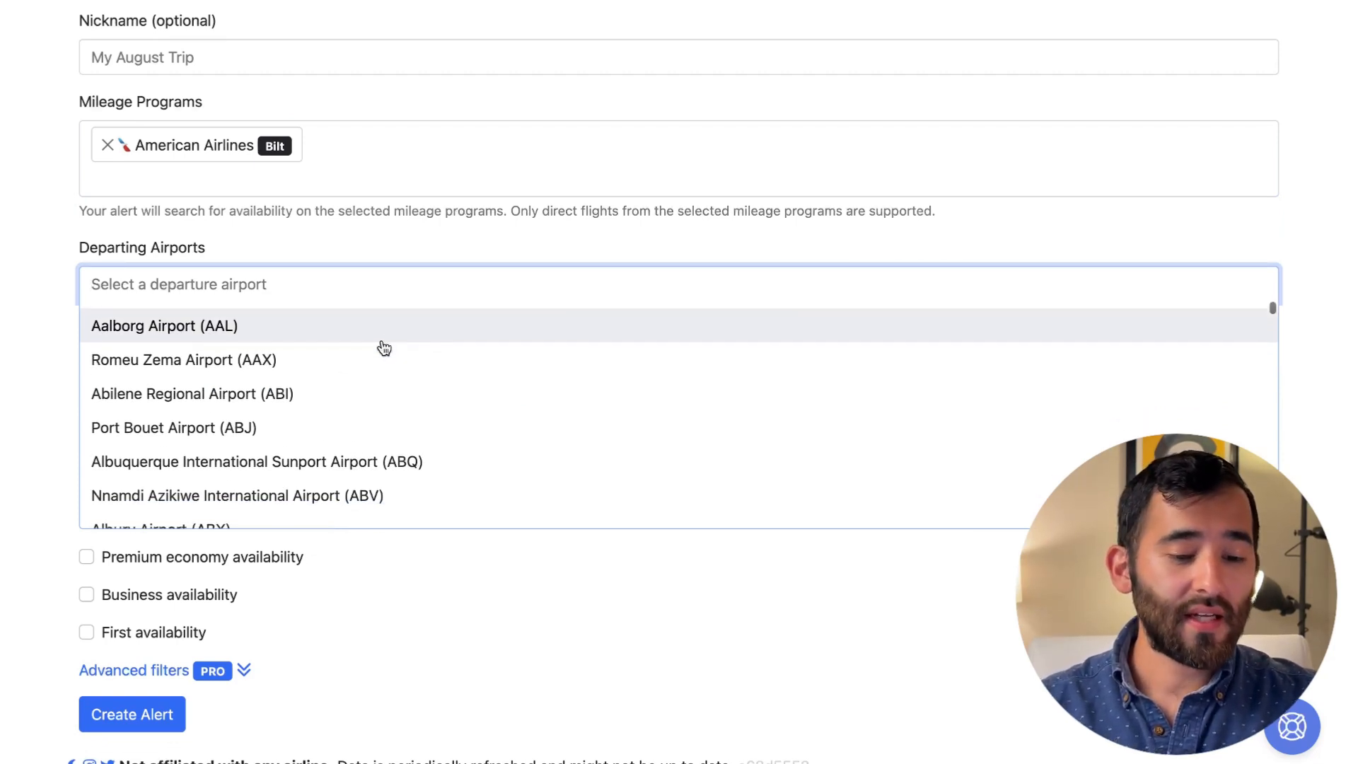
pyautogui.scroll(1, 383, 348)
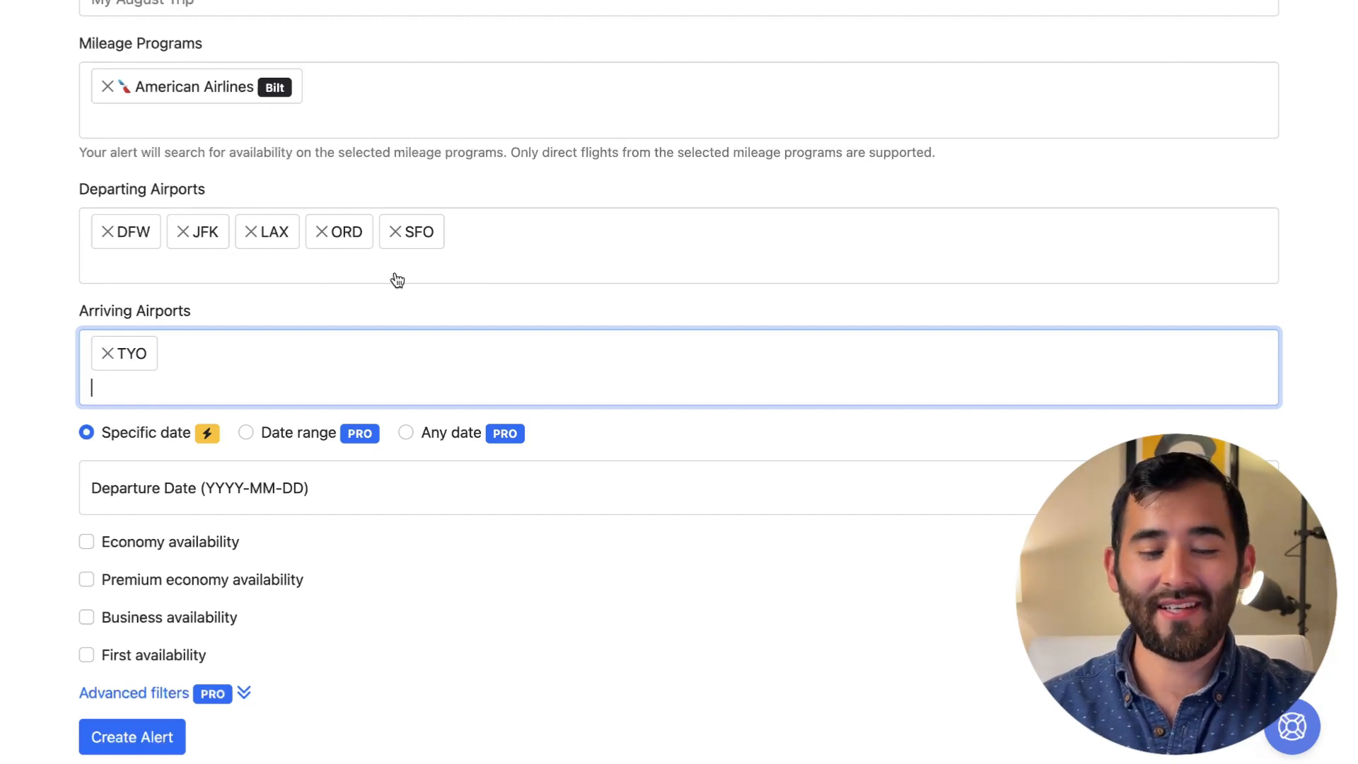
# Add Osaka Kansai International Airport (KIX) to the alert's arriving airports
pyautogui.scroll(-1, 486, 290)
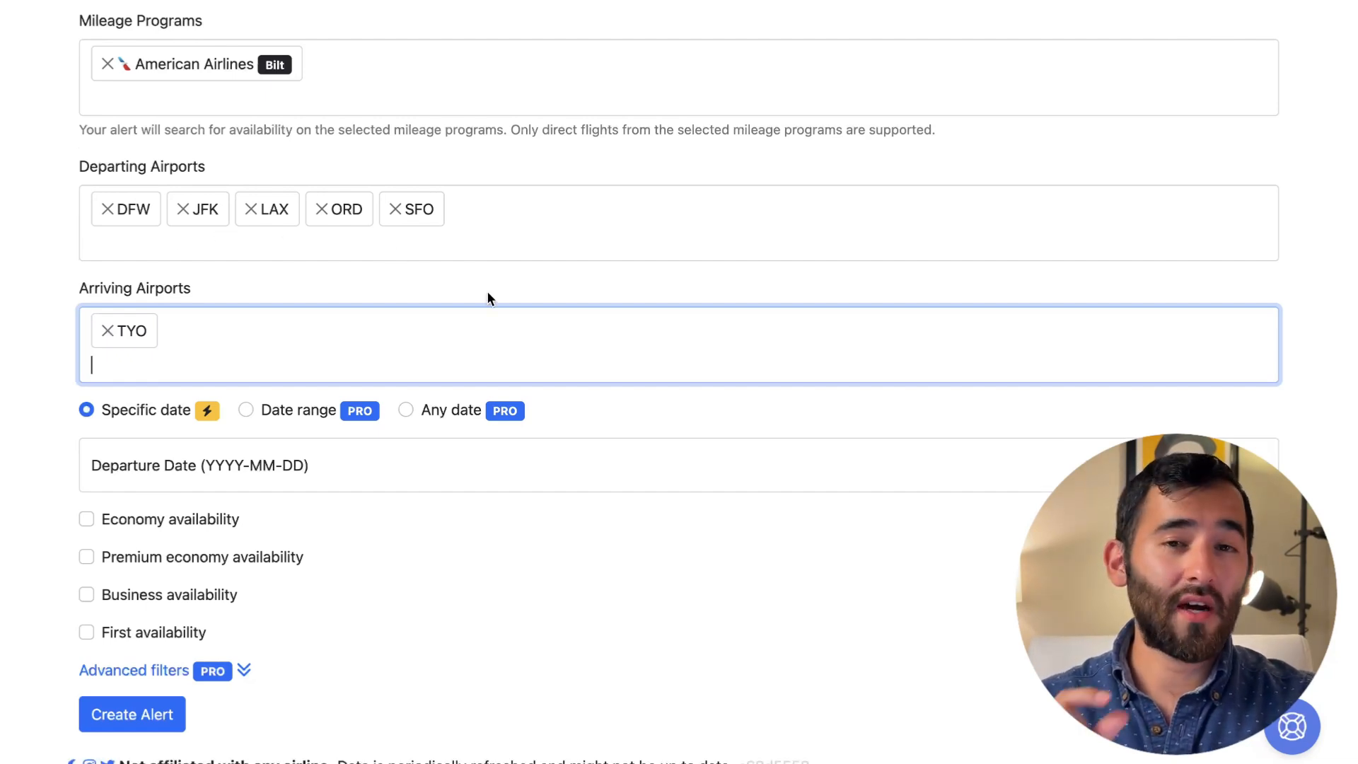
pyautogui.scroll(-1, 487, 290)
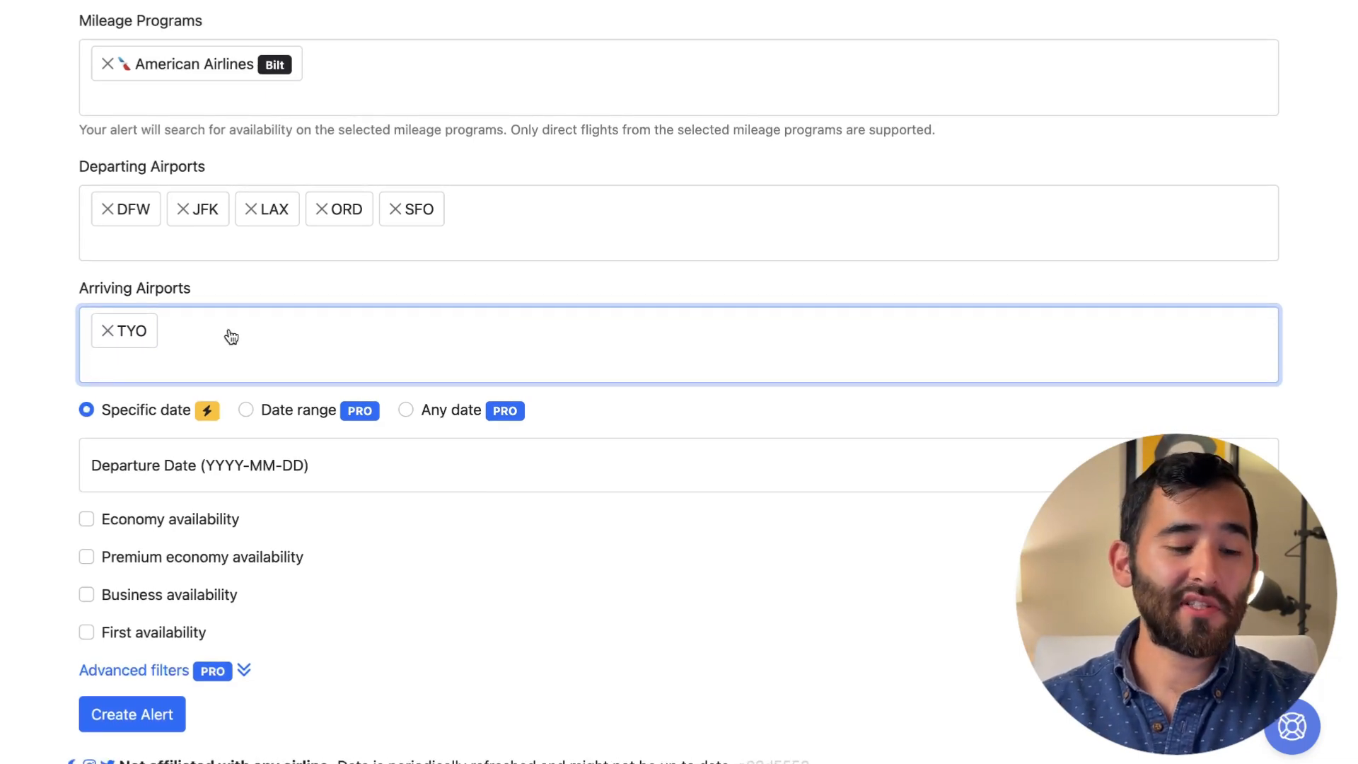
pyautogui.write('kix')
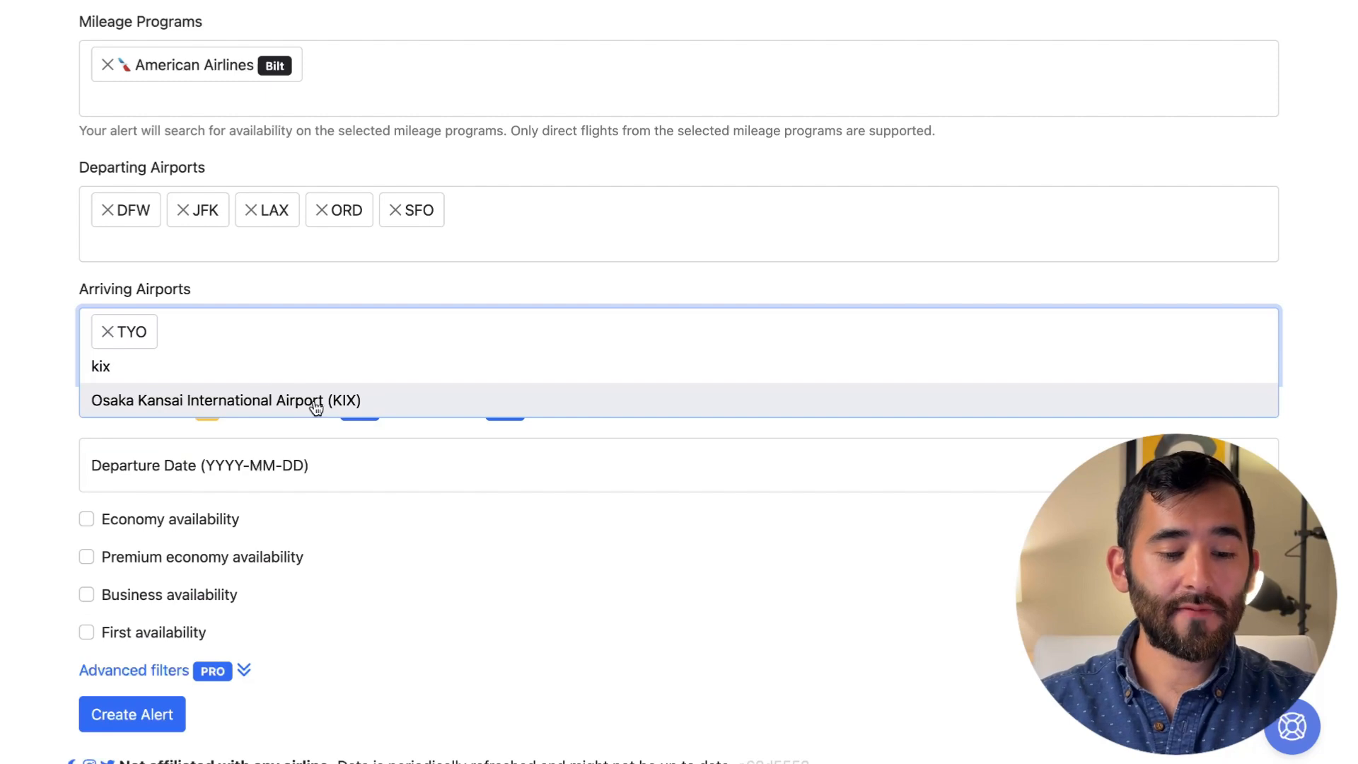
pyautogui.click(316, 408)
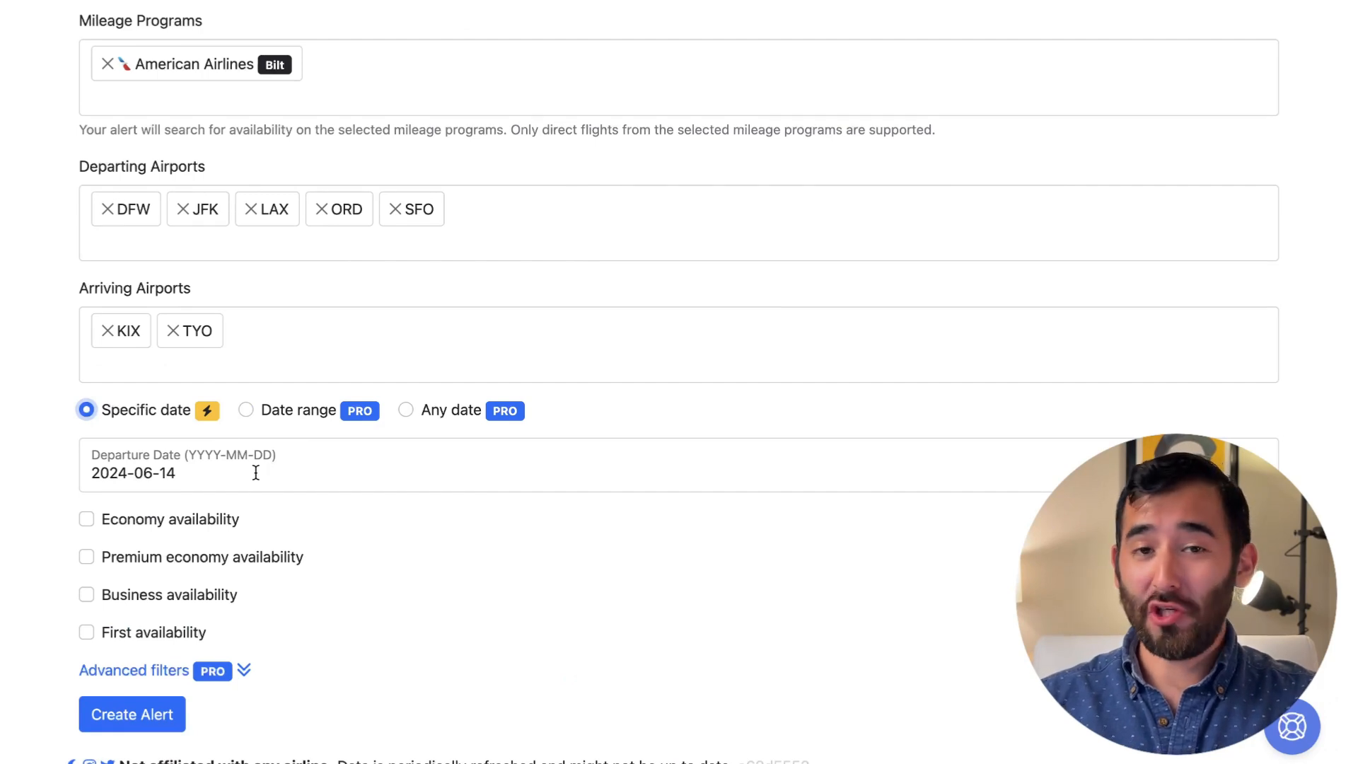
# Set the alert to a departure date range from 2024-08-01 to 2024-08-31
pyautogui.click(247, 410)
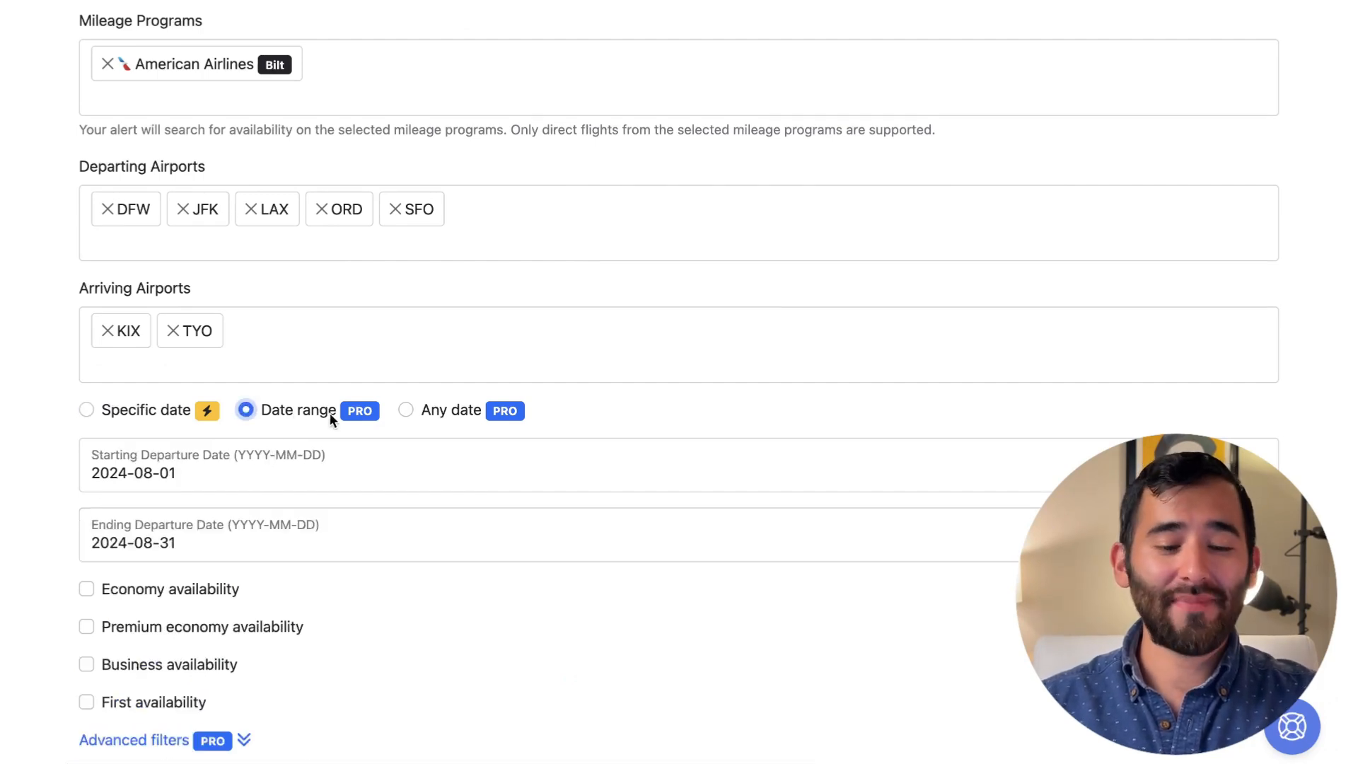
pyautogui.click(331, 475)
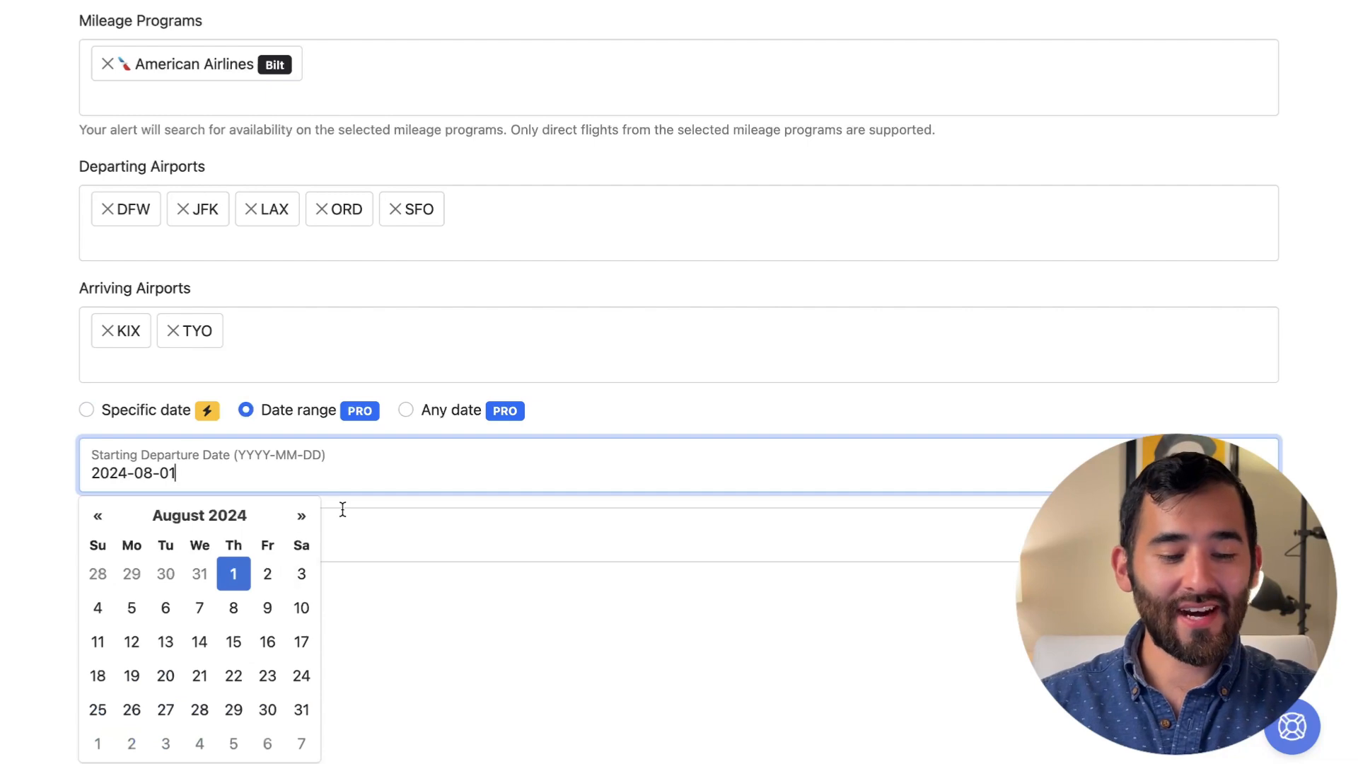
pyautogui.click(375, 543)
pyautogui.click(716, 407)
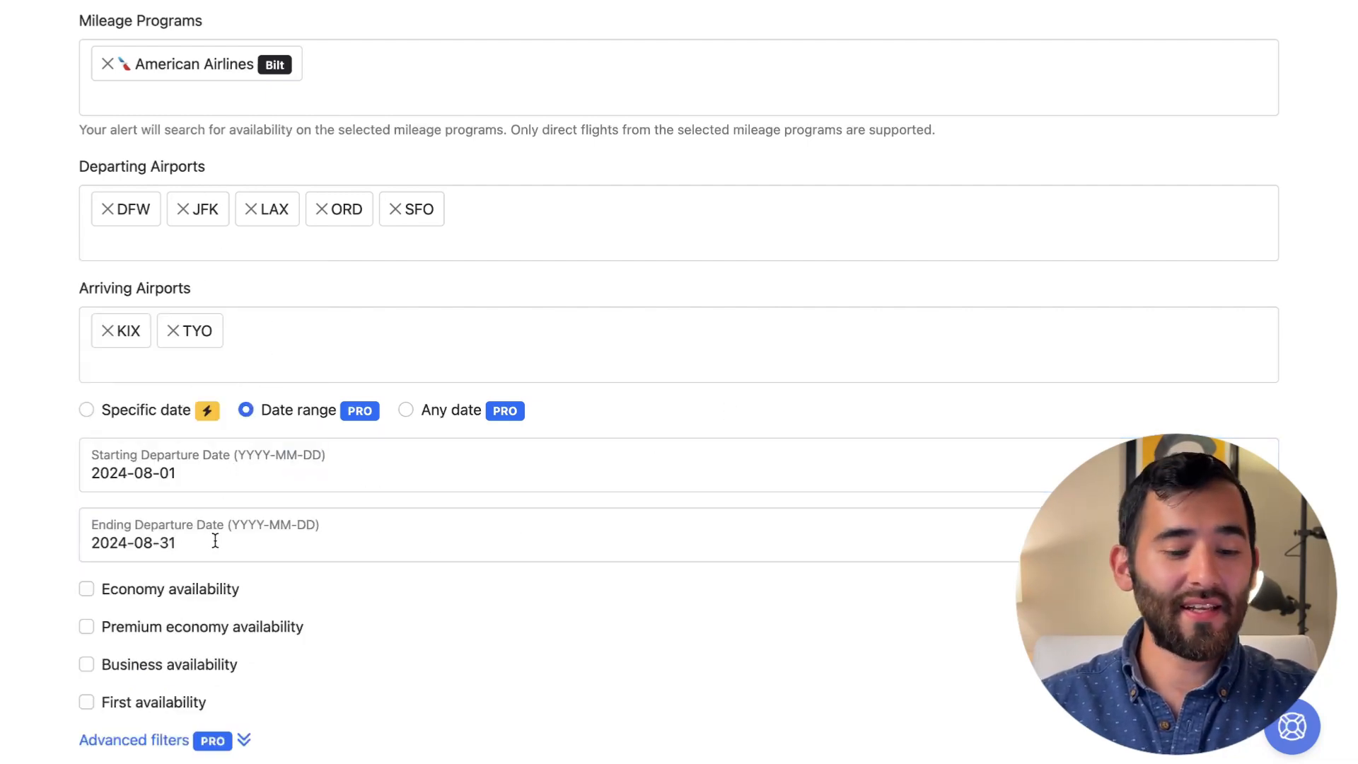
pyautogui.click(453, 415)
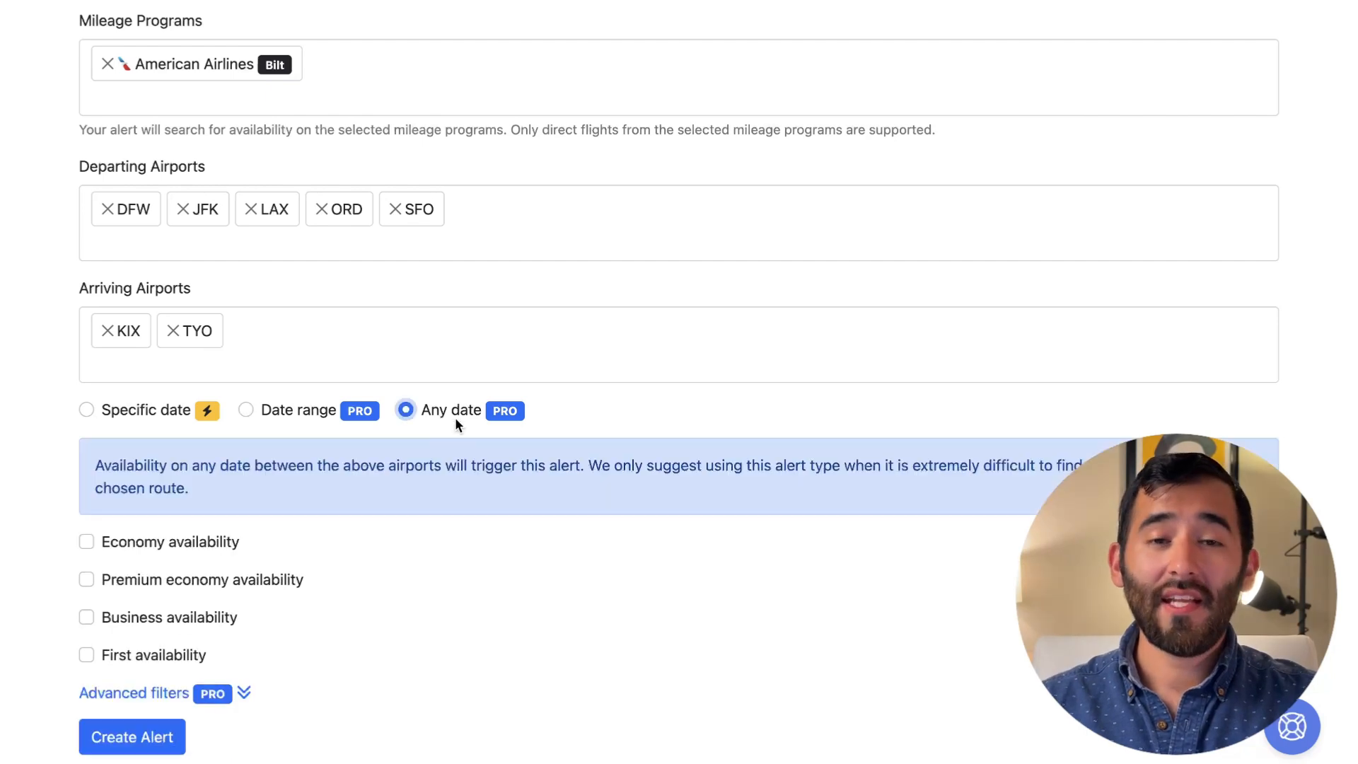
pyautogui.click(311, 411)
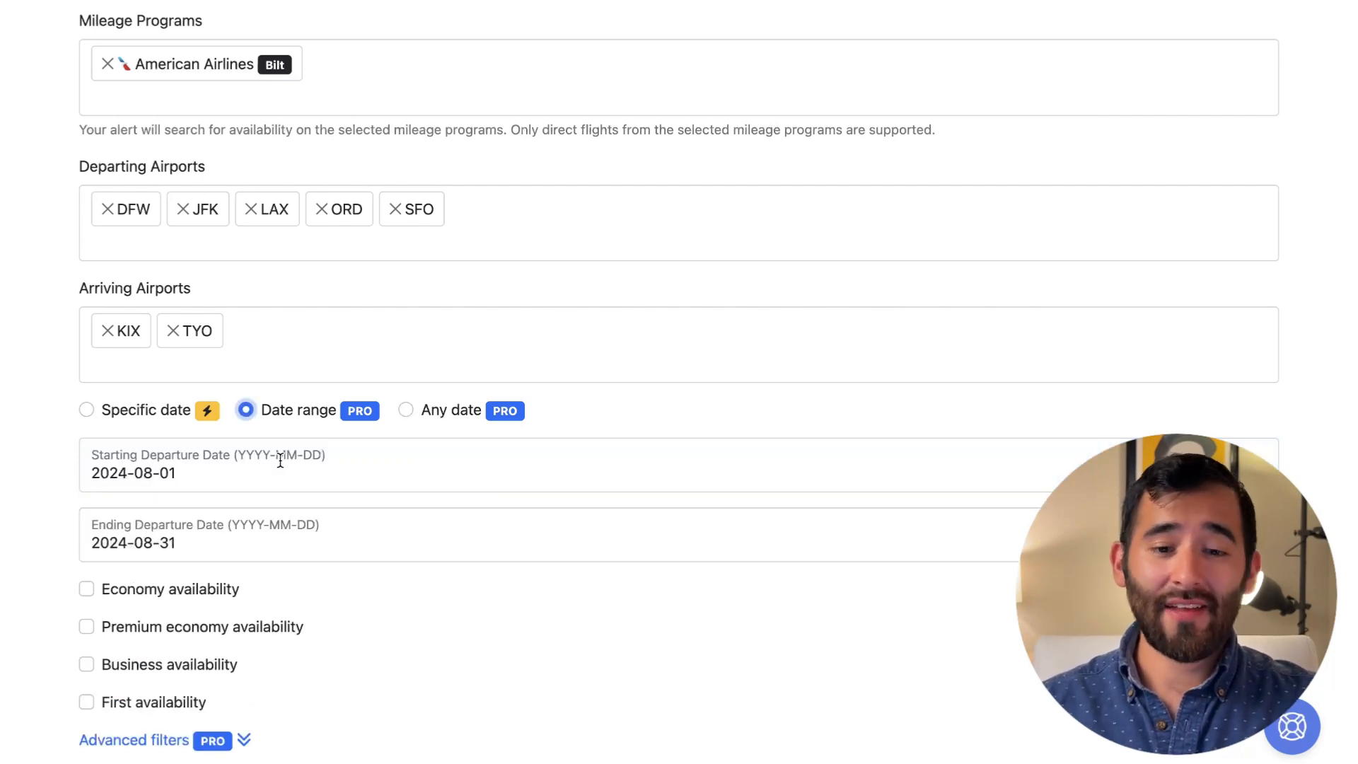
# Include business availability as the cabin class for the alert
pyautogui.scroll(-2, 280, 461)
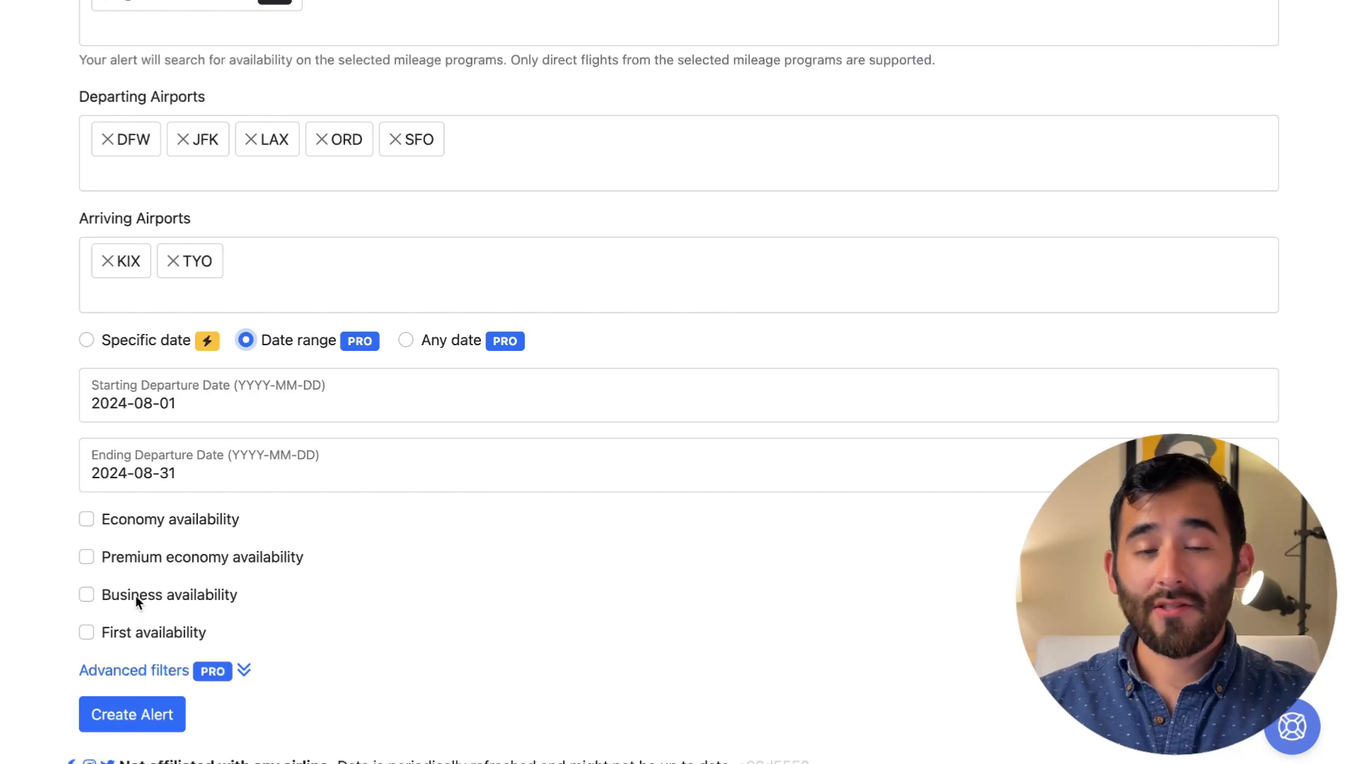
pyautogui.click(129, 595)
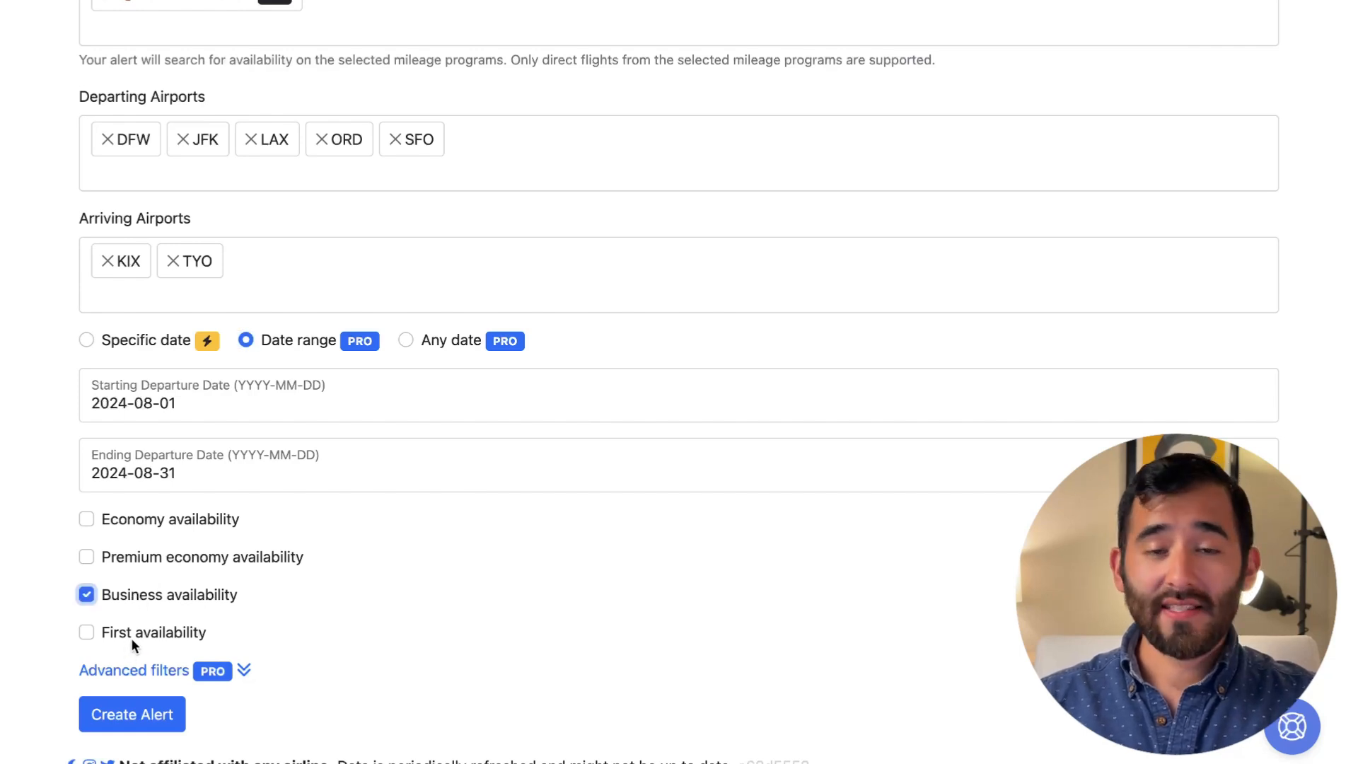
pyautogui.scroll(-1, 134, 644)
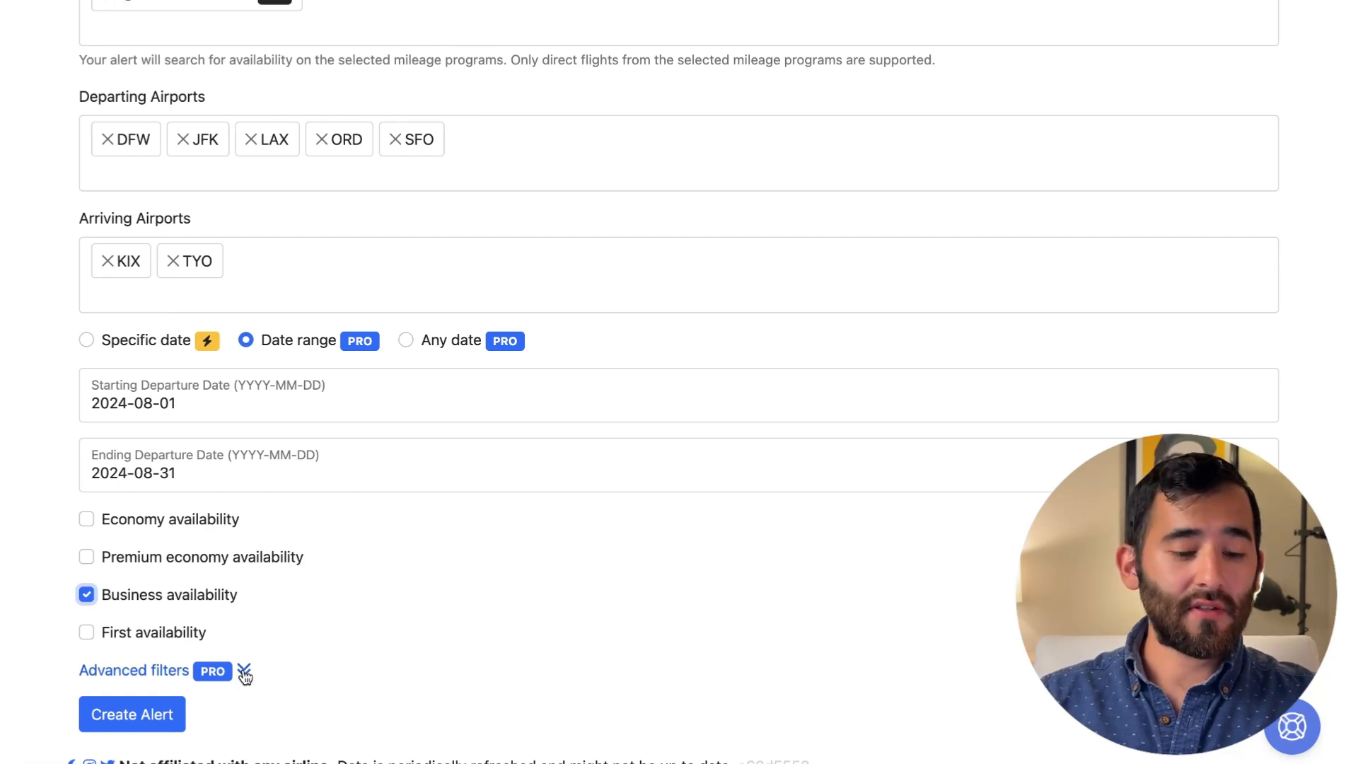
# In the advanced filters, restrict the alert to direct flights only and set the minimum number of seats to 2
pyautogui.click(244, 672)
pyautogui.scroll(-6, 153, 605)
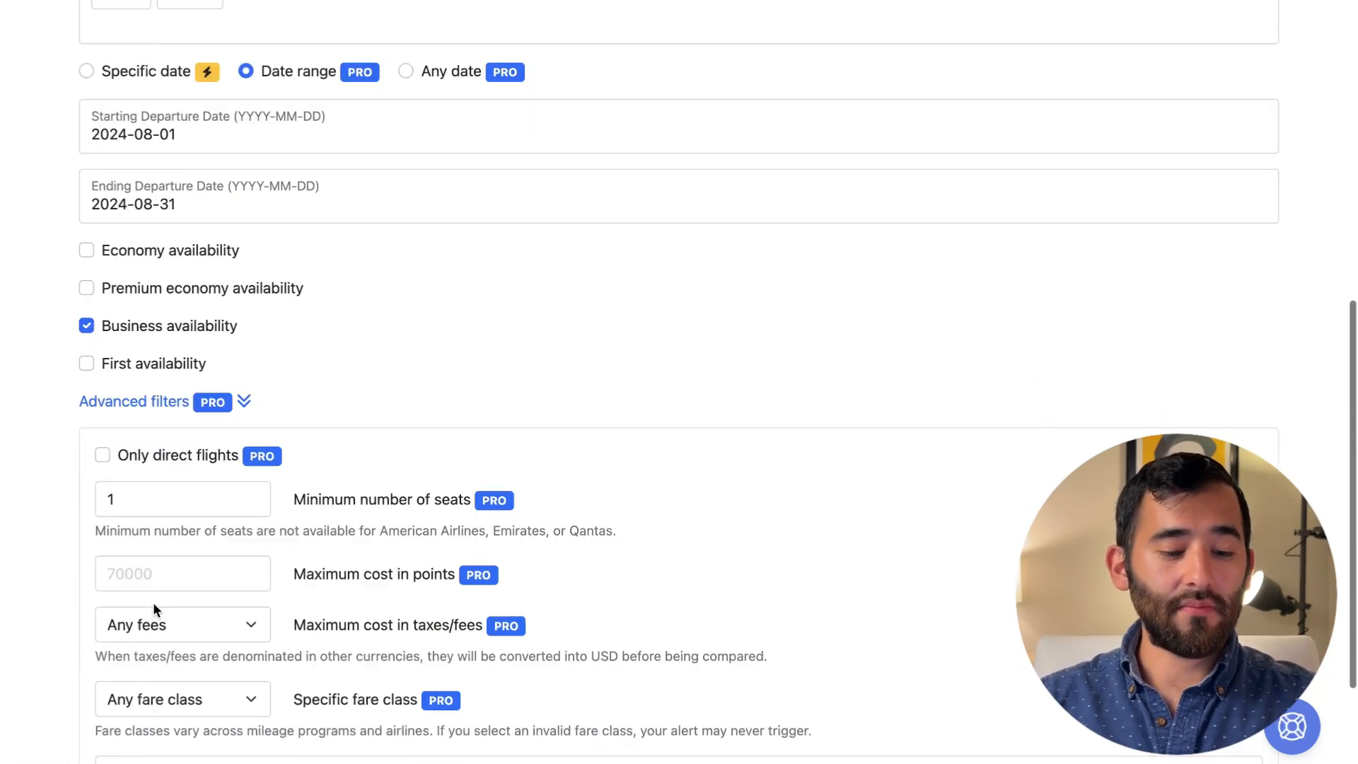
pyautogui.scroll(-1, 153, 605)
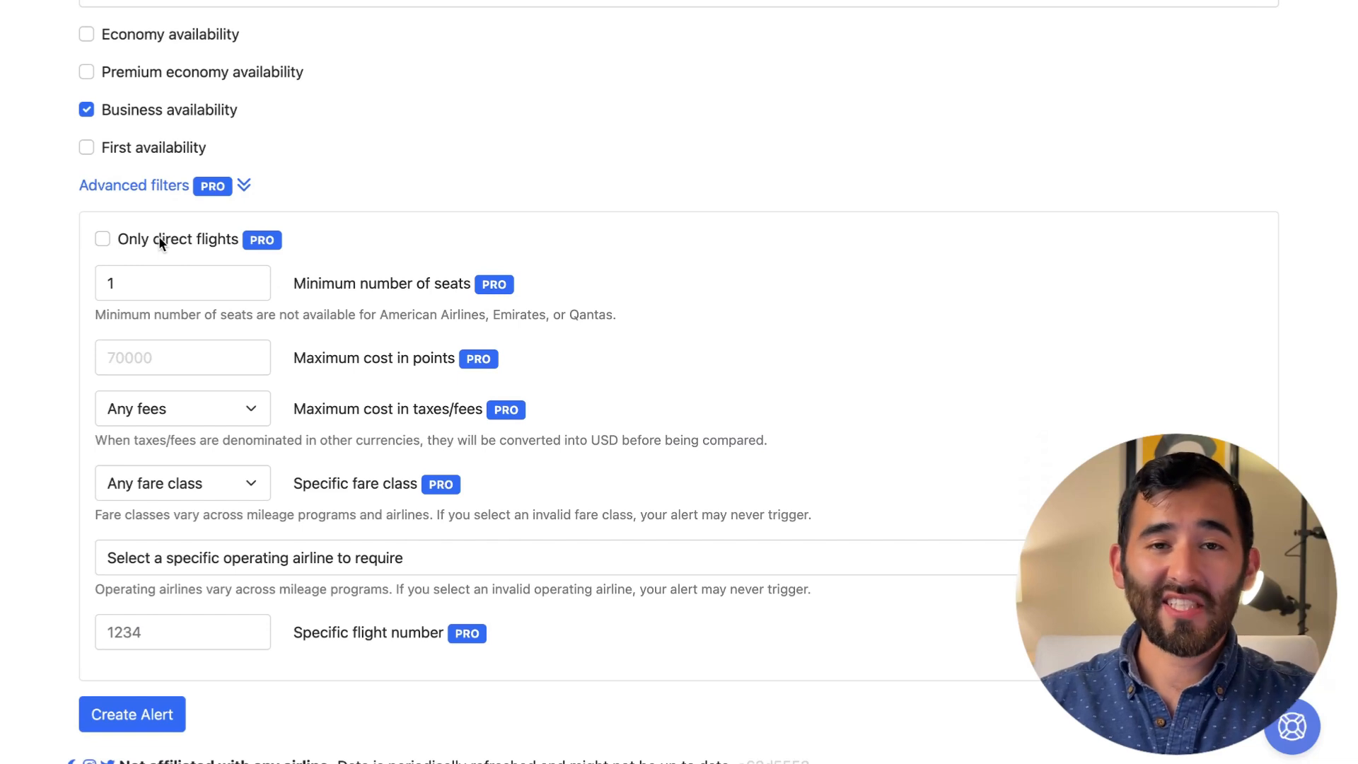
pyautogui.click(193, 236)
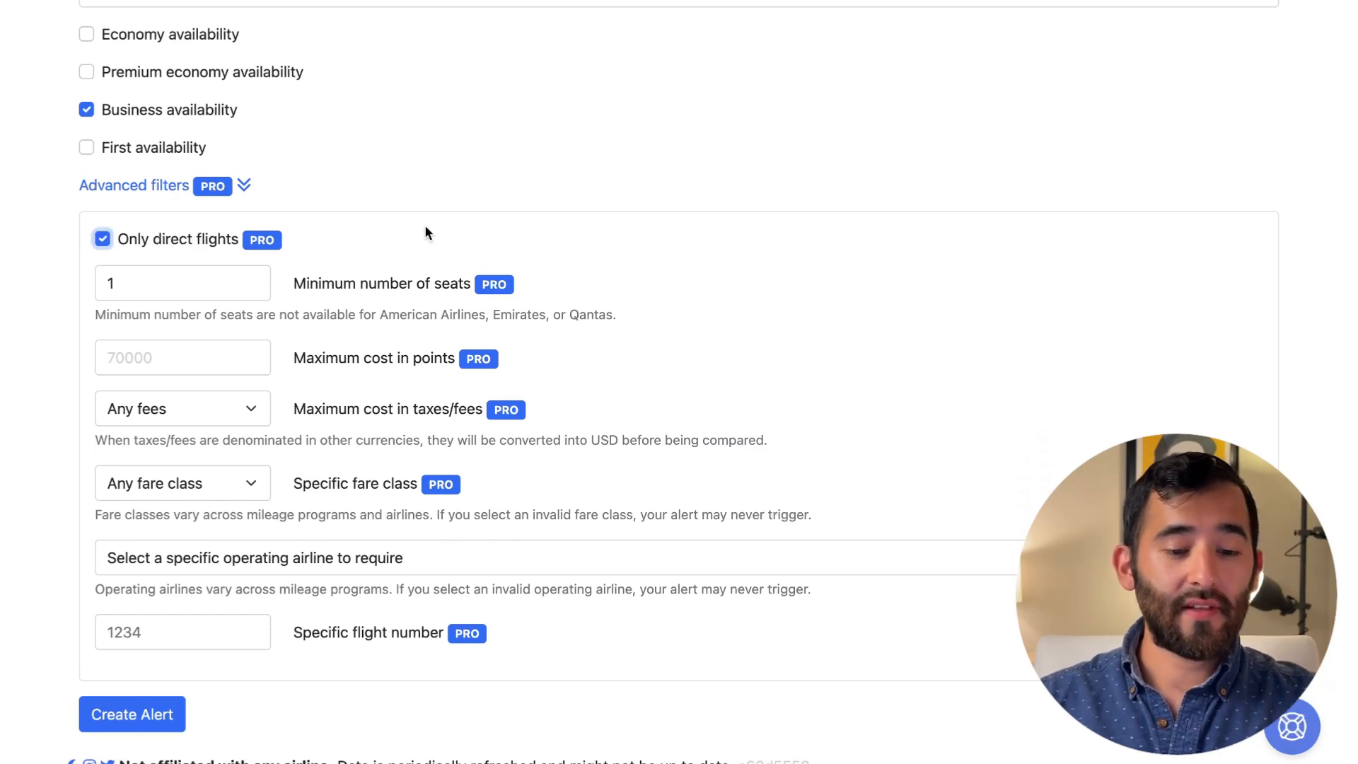
pyautogui.press('Tab')
pyautogui.write('2')
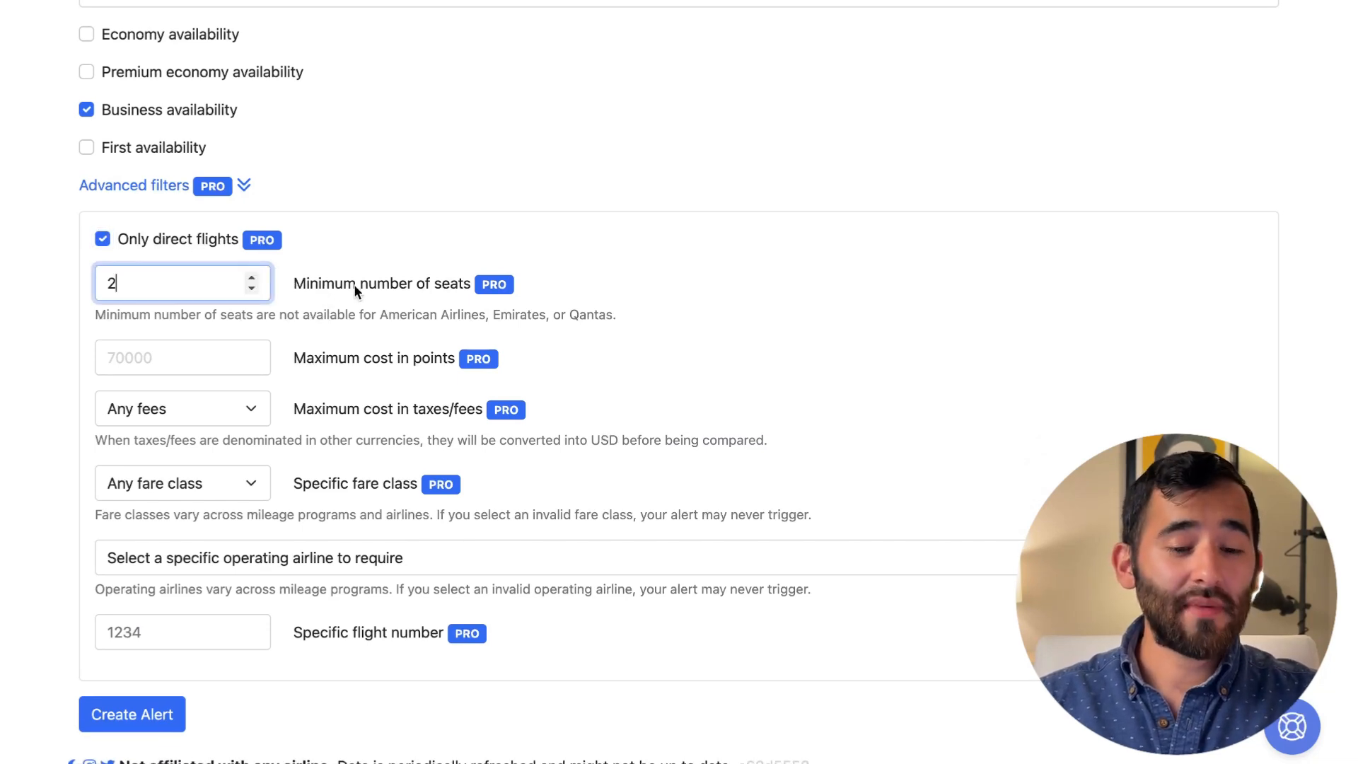
pyautogui.moveTo(204, 314); pyautogui.dragTo(584, 319)
pyautogui.click(584, 314)
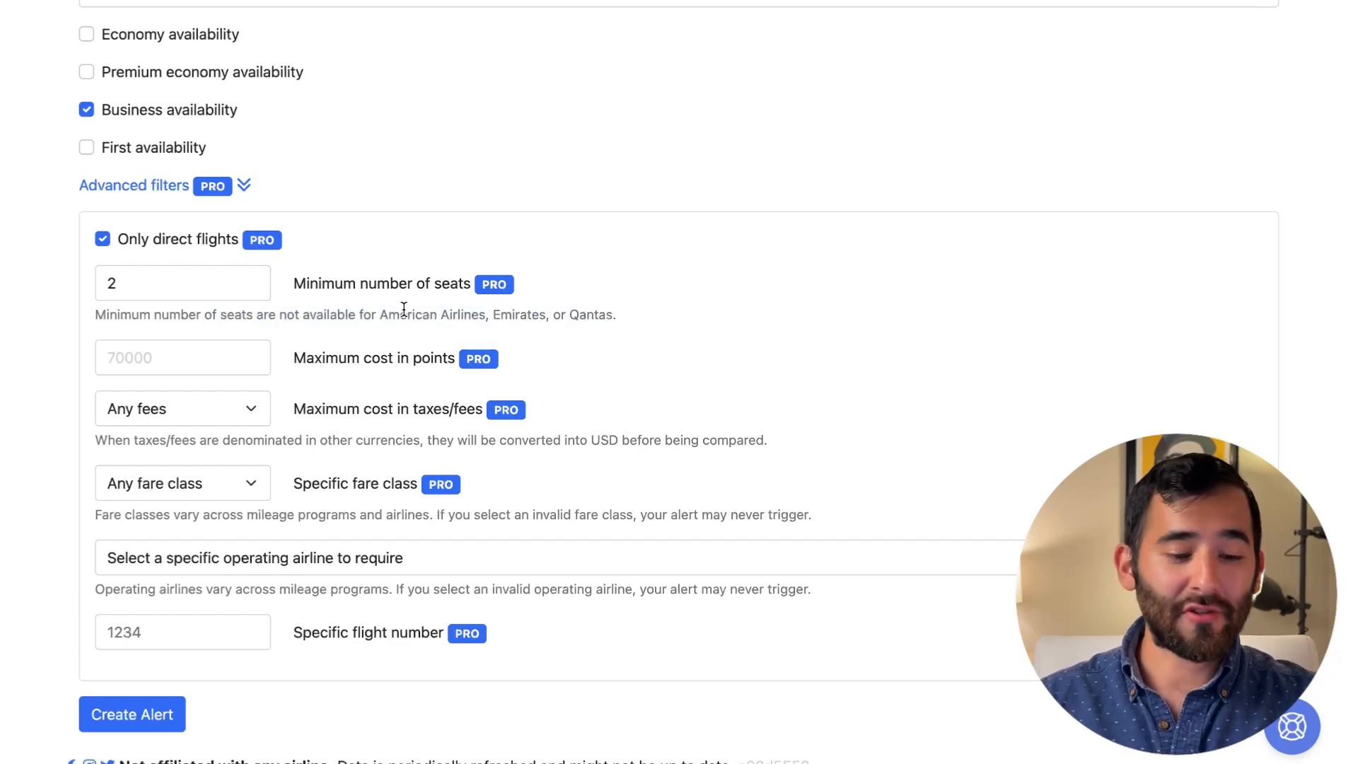
# Limit the alert's maximum cost to 70000 points in the advanced filters
pyautogui.click(175, 352)
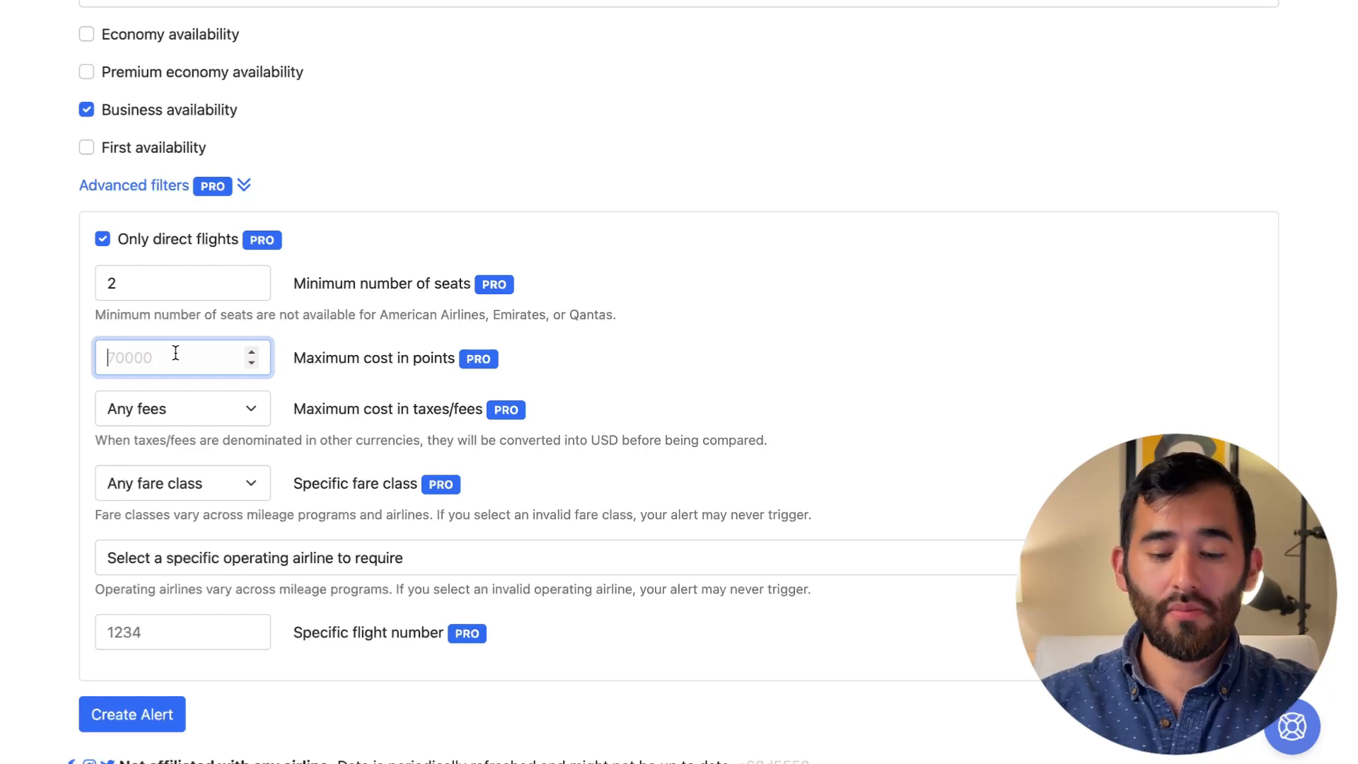
pyautogui.write('70')
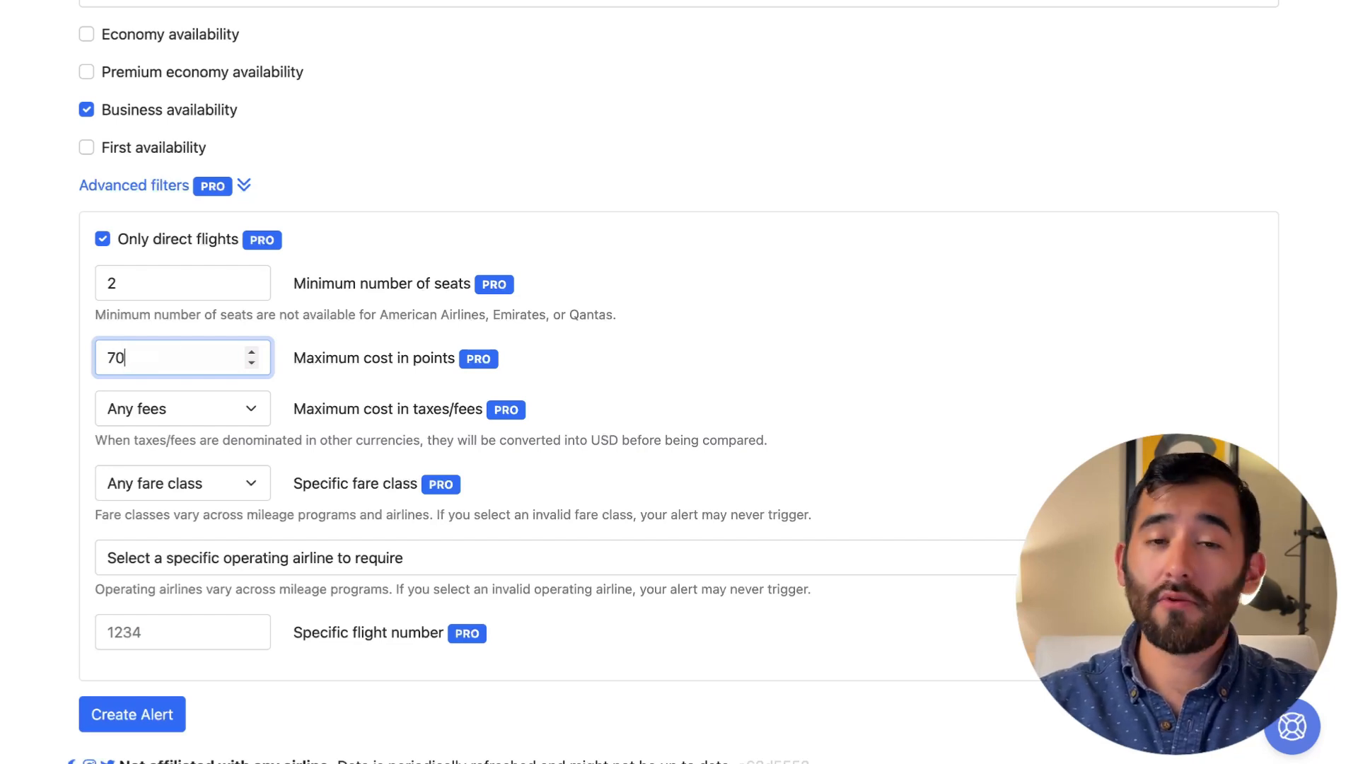
pyautogui.write('000')
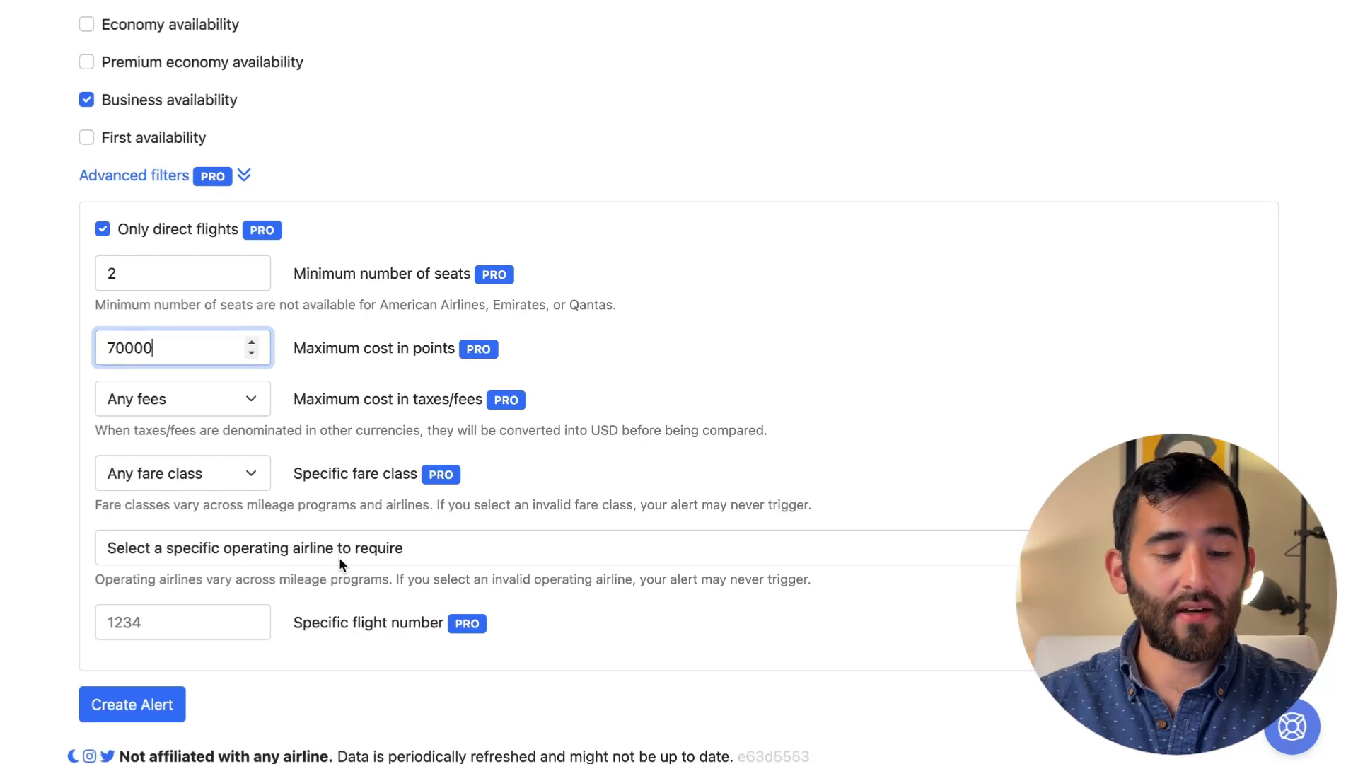
# Require JL: Japan Airlines as the specific operating airline for the alert
pyautogui.click(219, 563)
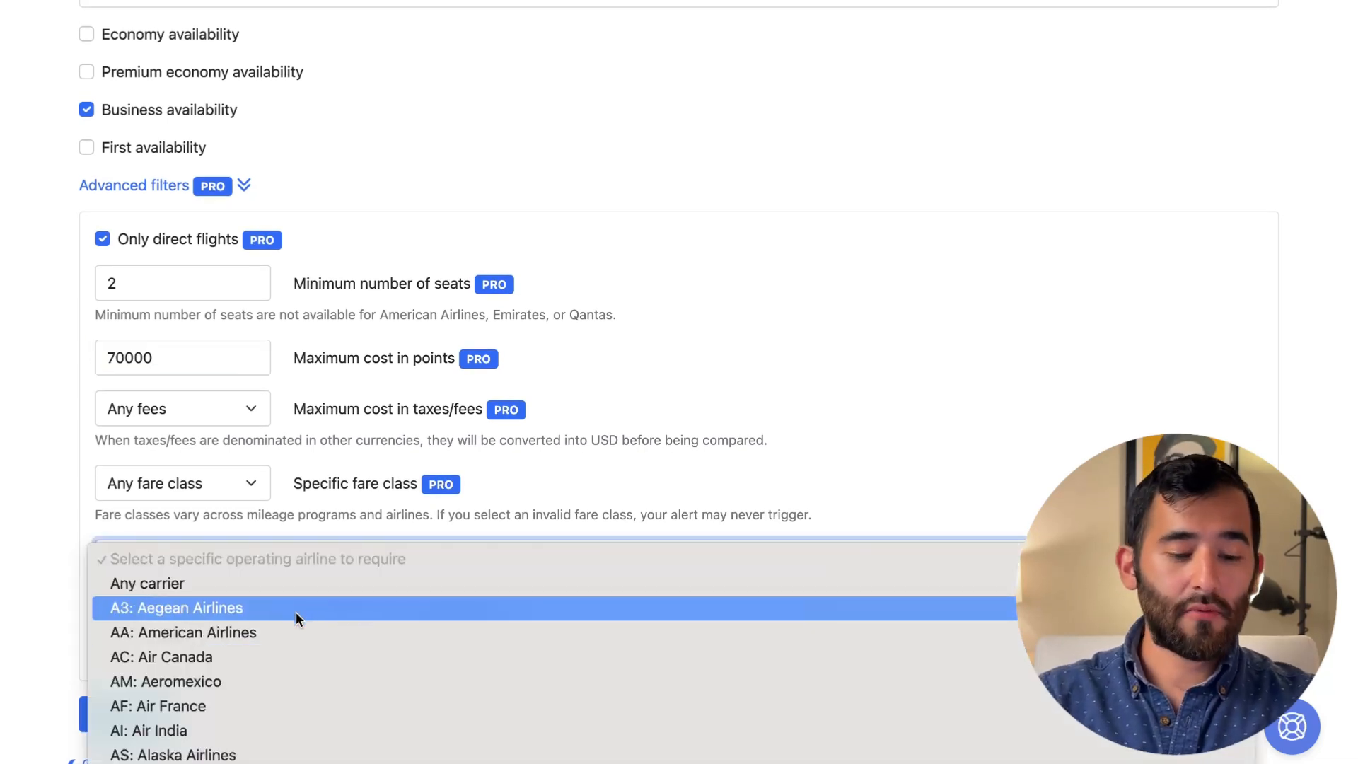
pyautogui.press('j')
pyautogui.press('Return')
pyautogui.scroll(-2, 372, 558)
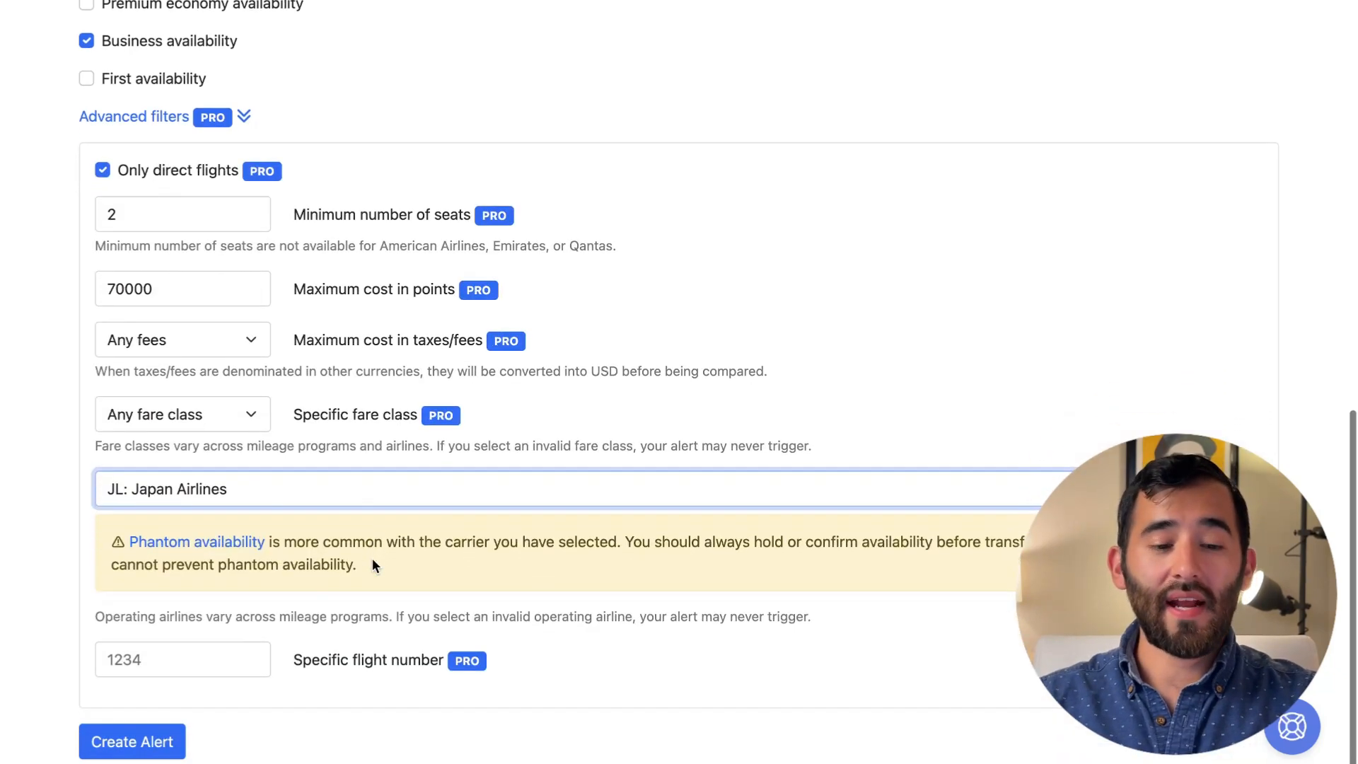
pyautogui.scroll(-1, 372, 566)
pyautogui.click(291, 515)
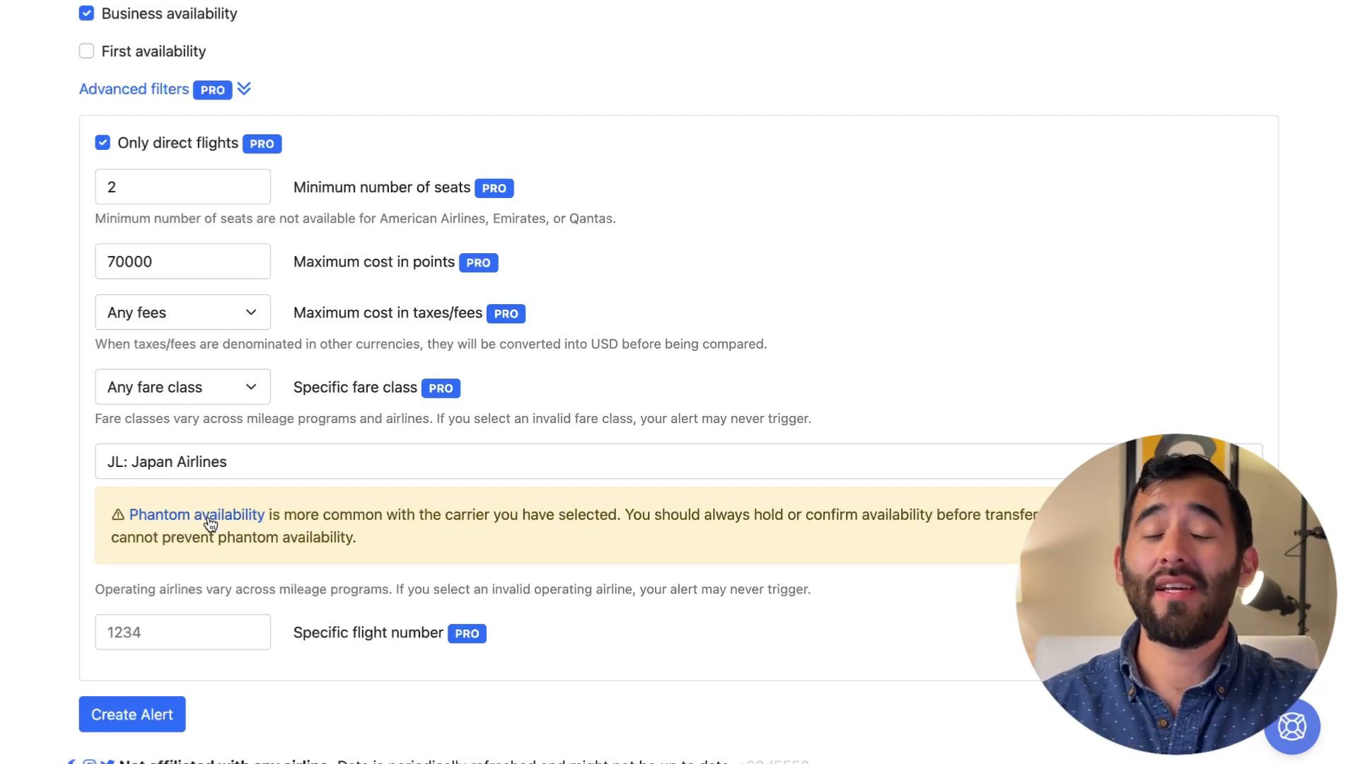
pyautogui.click(322, 631)
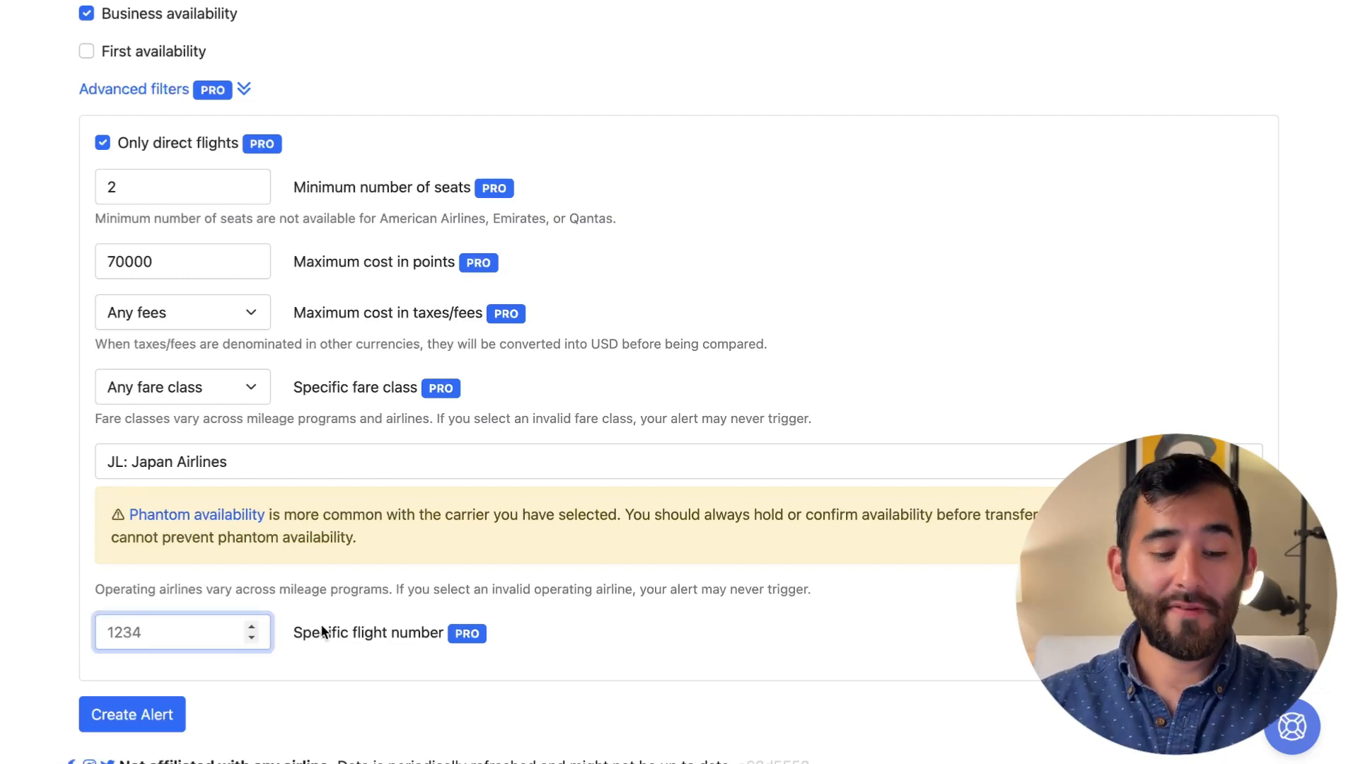
pyautogui.click(368, 578)
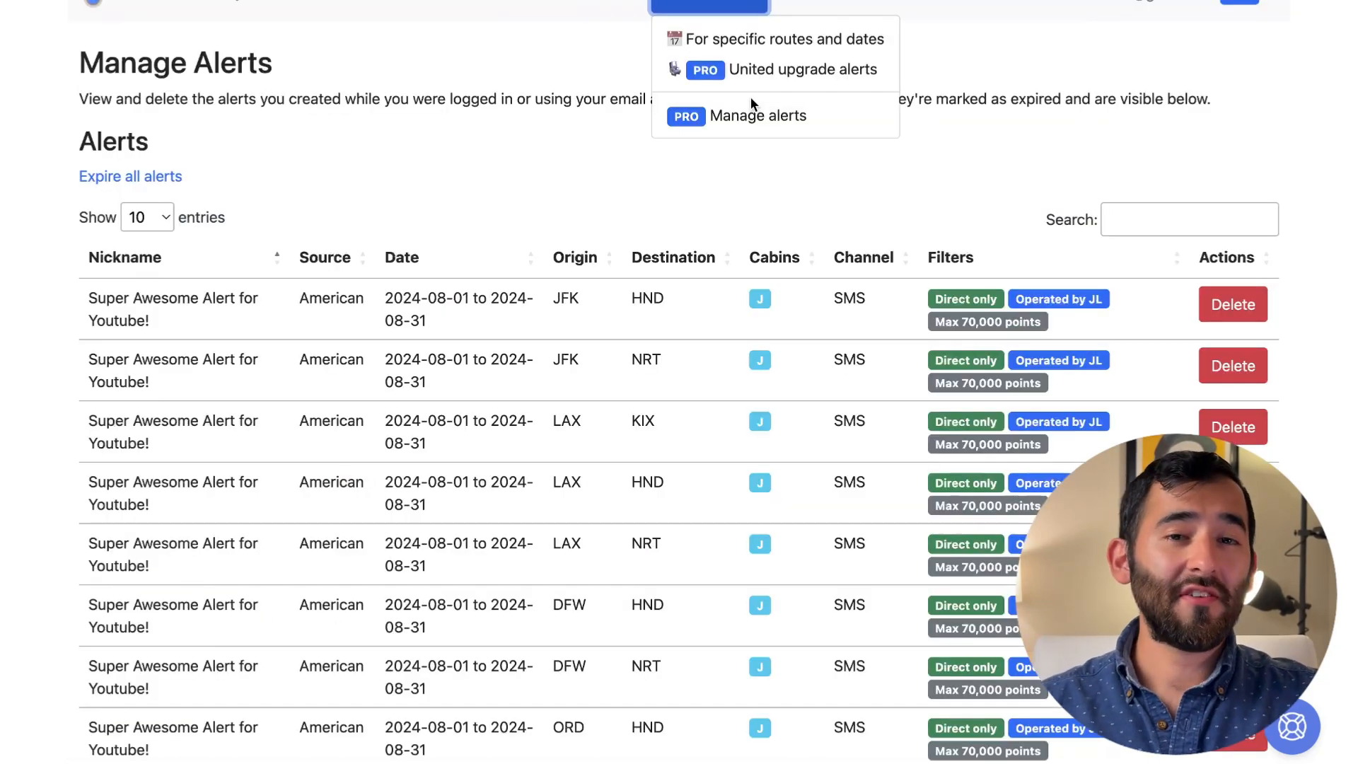
# Review the alerts on the Manage Alerts page, examining their origins, destinations, dates and filters
pyautogui.click(760, 10)
pyautogui.click(761, 10)
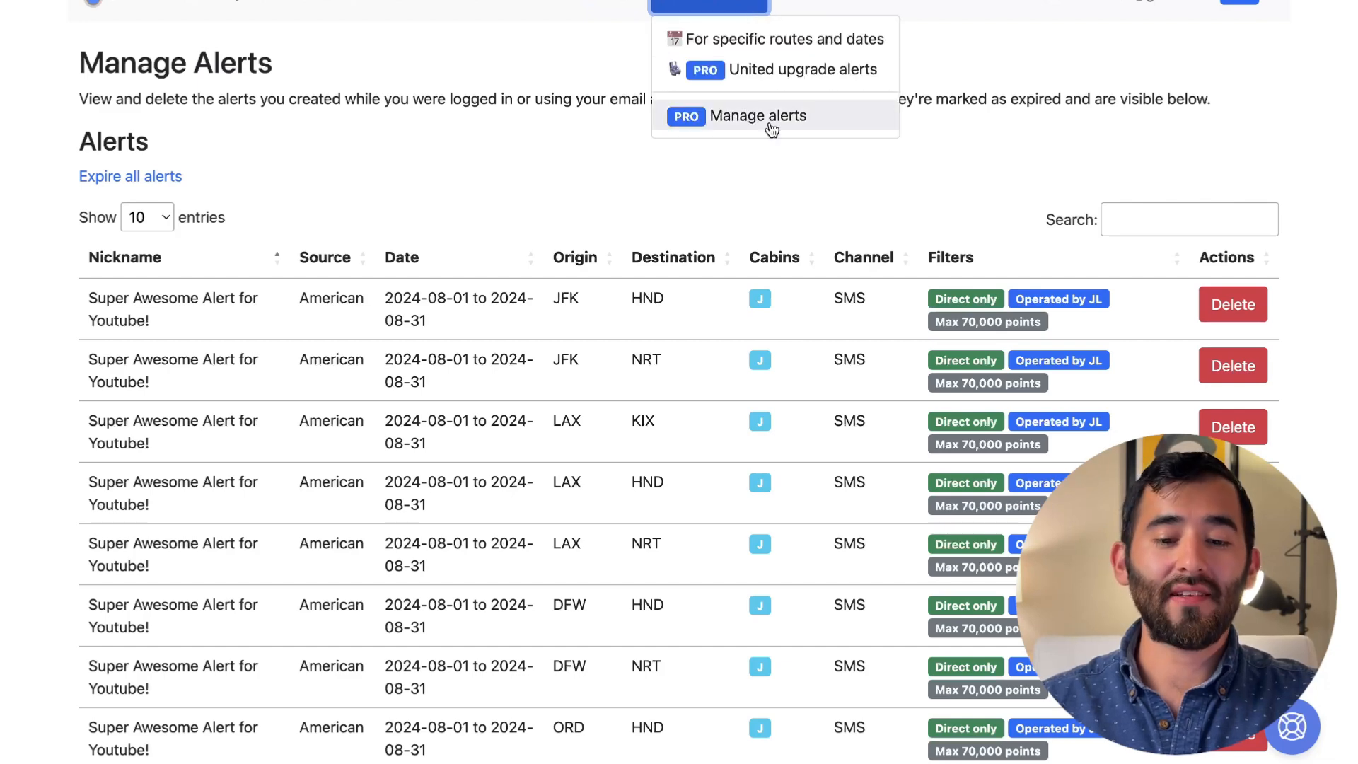
pyautogui.click(558, 173)
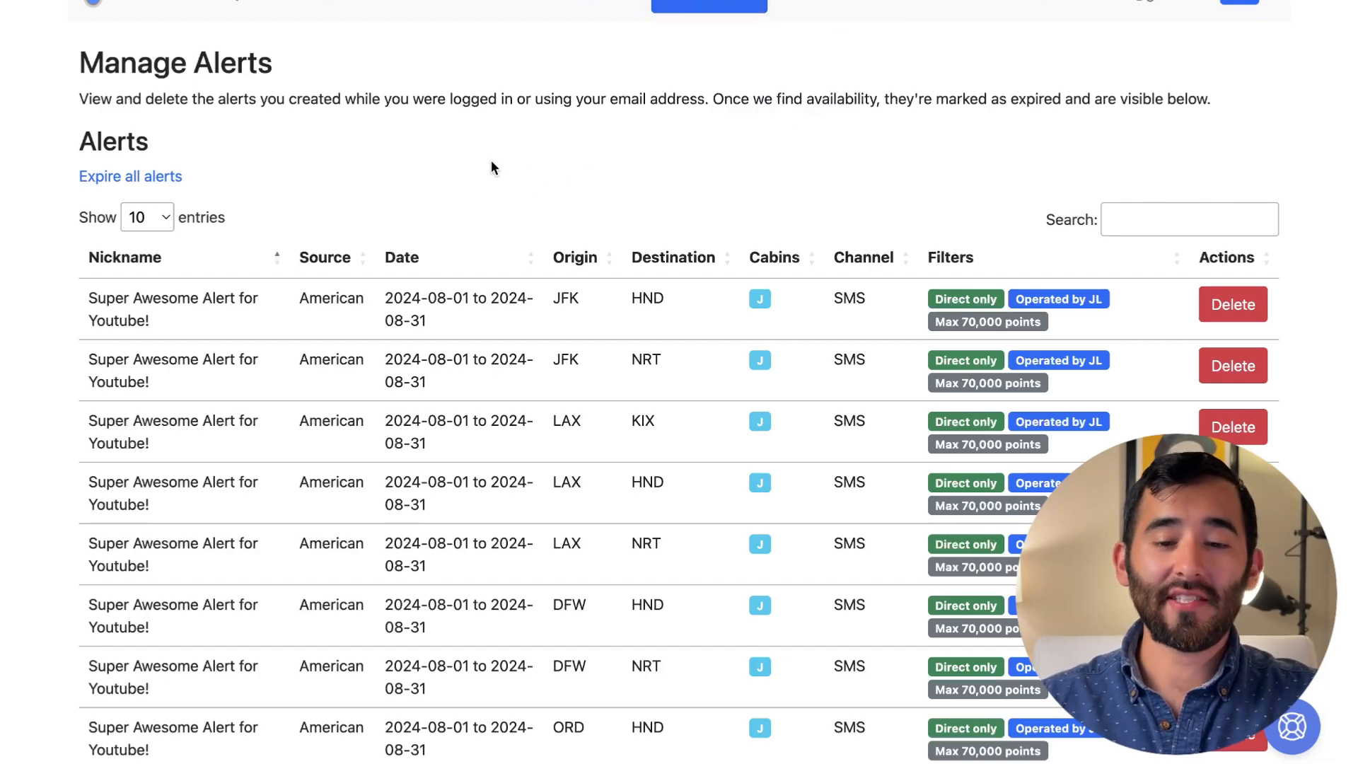
pyautogui.scroll(-2, 490, 159)
pyautogui.scroll(-3, 491, 168)
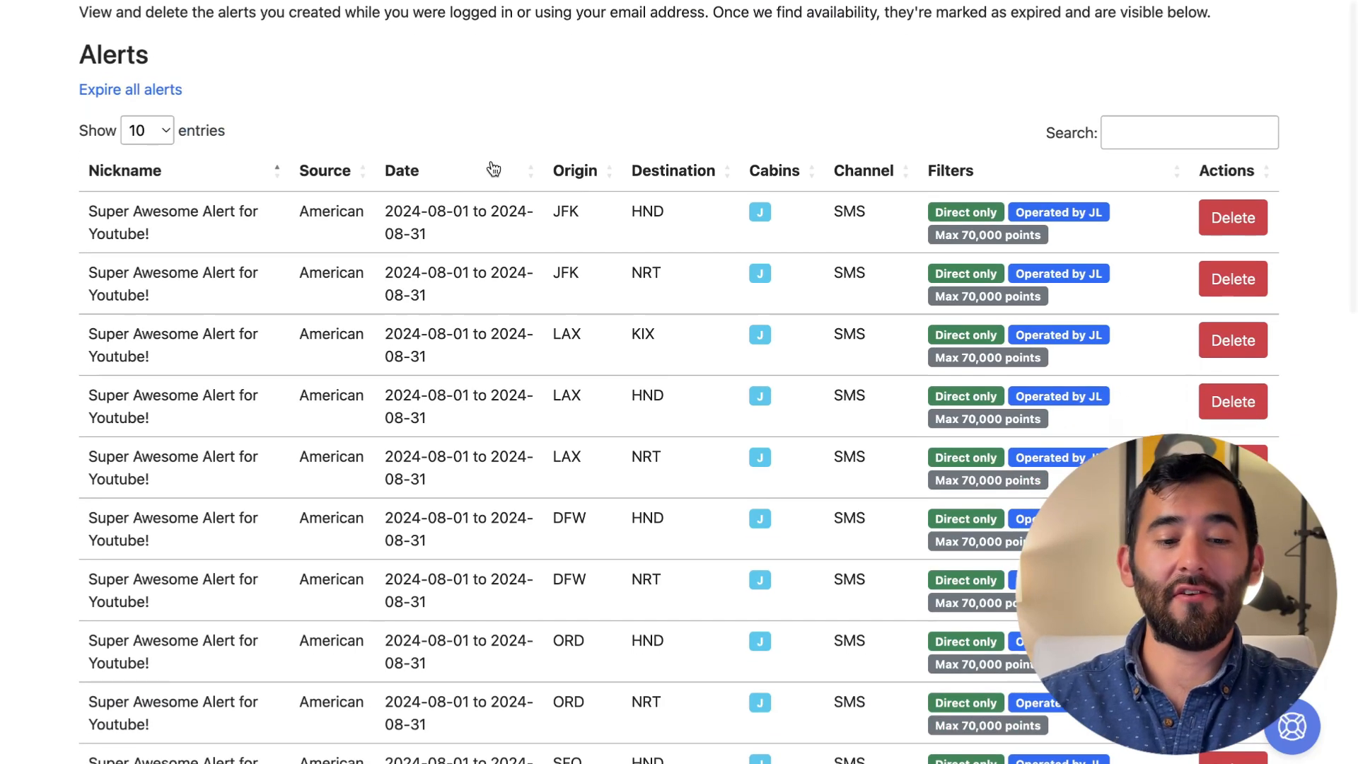
pyautogui.scroll(-3, 493, 168)
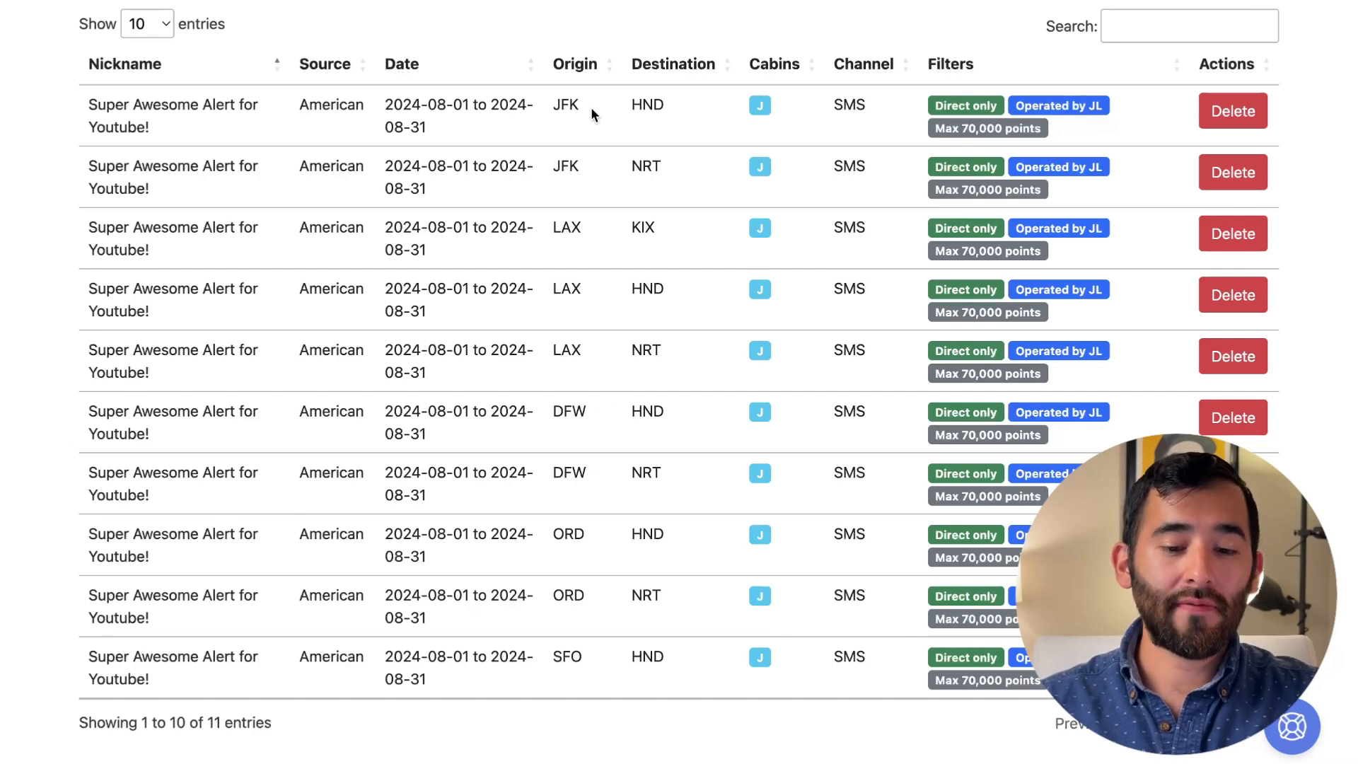
pyautogui.moveTo(579, 103); pyautogui.dragTo(590, 427)
pyautogui.click(590, 427)
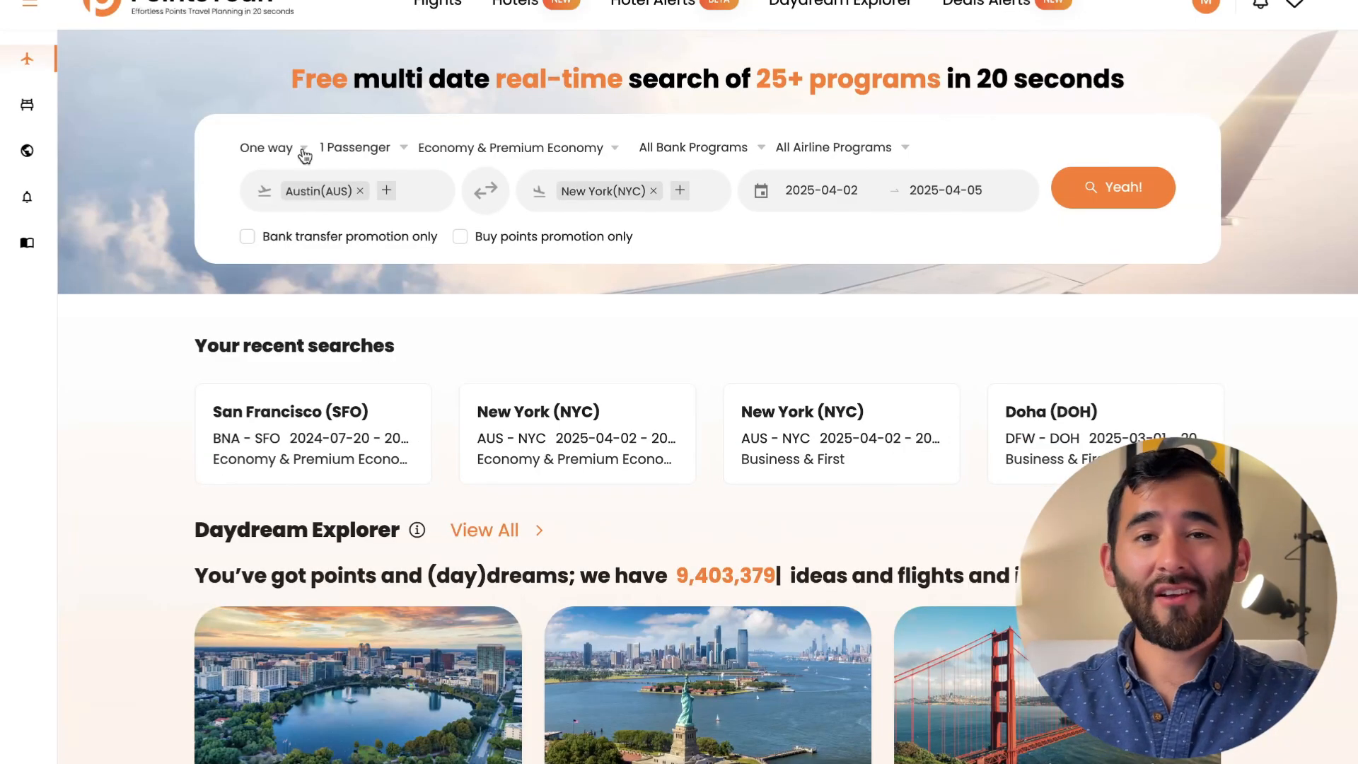
# Switch to PointsYeah and open its alerts page
pyautogui.click(297, 148)
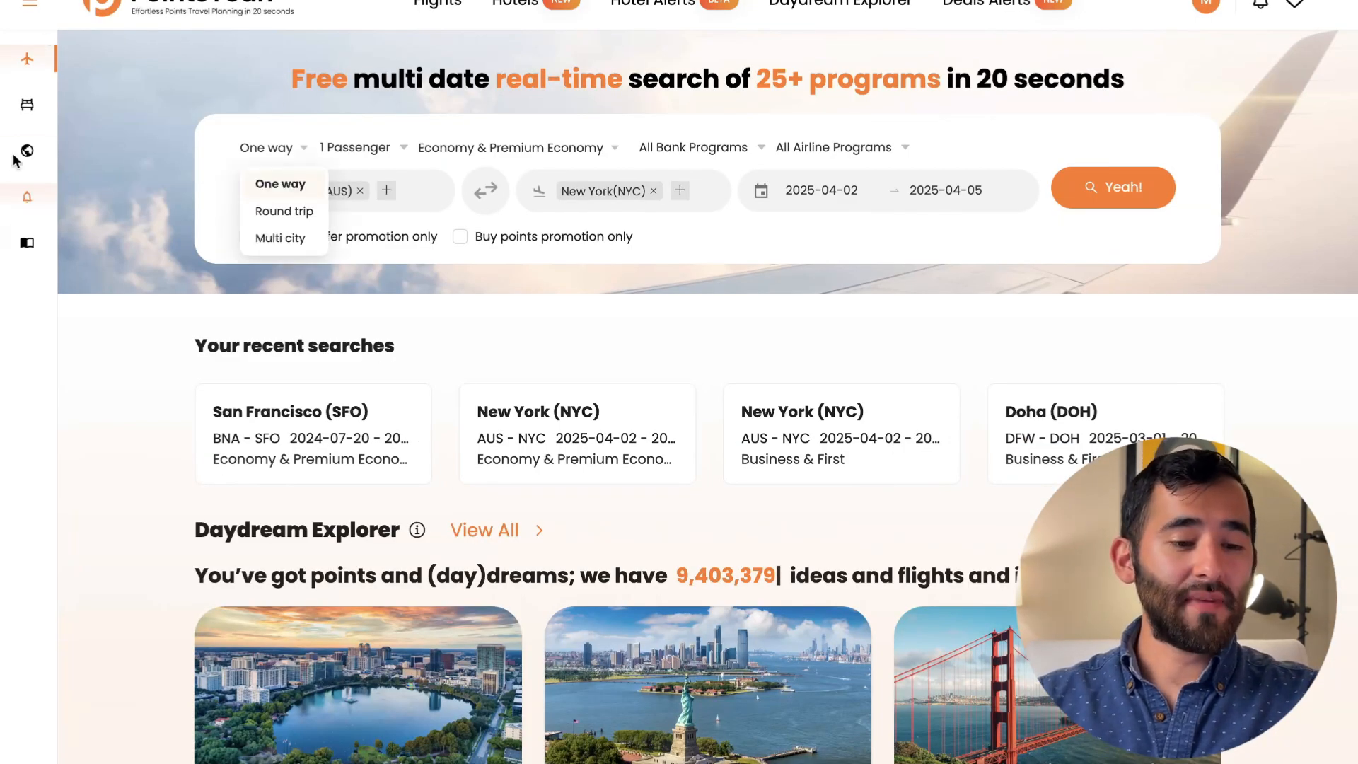
pyautogui.click(31, 8)
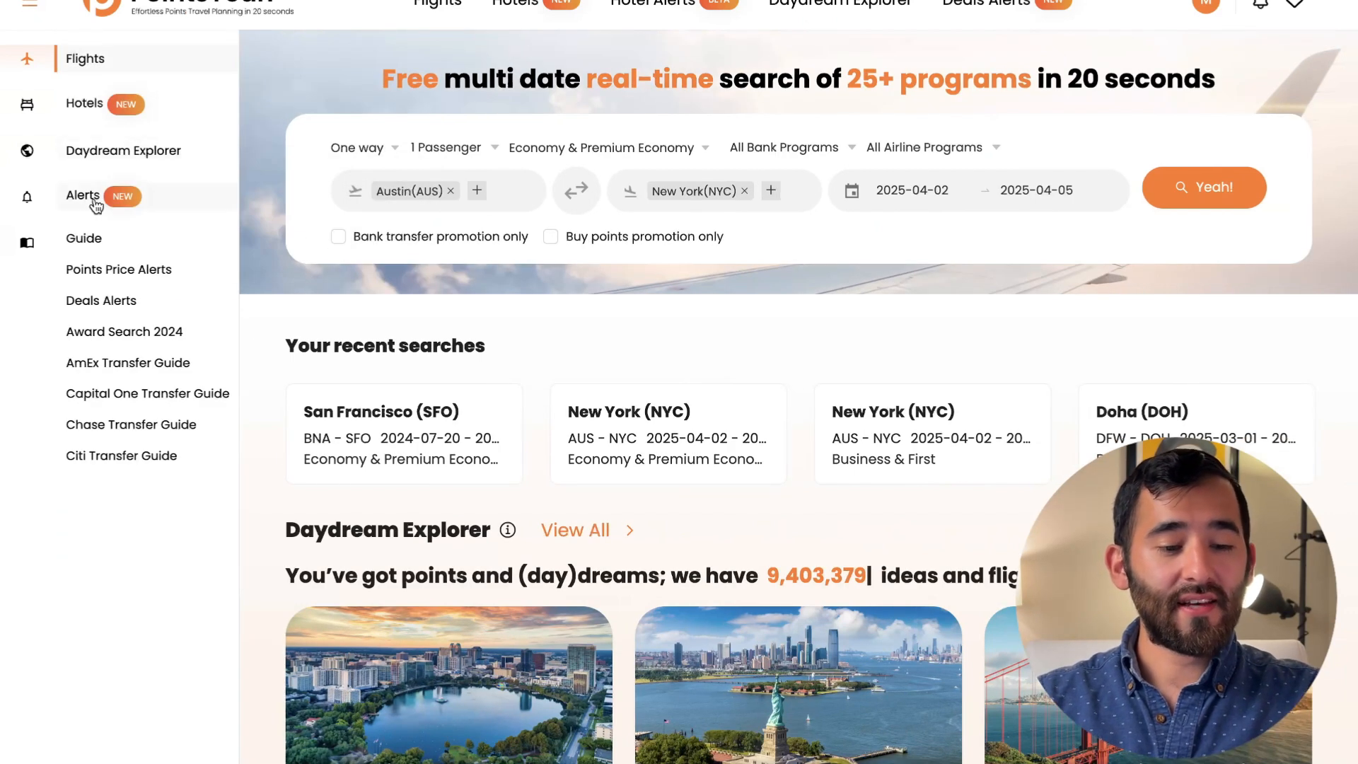
pyautogui.click(108, 201)
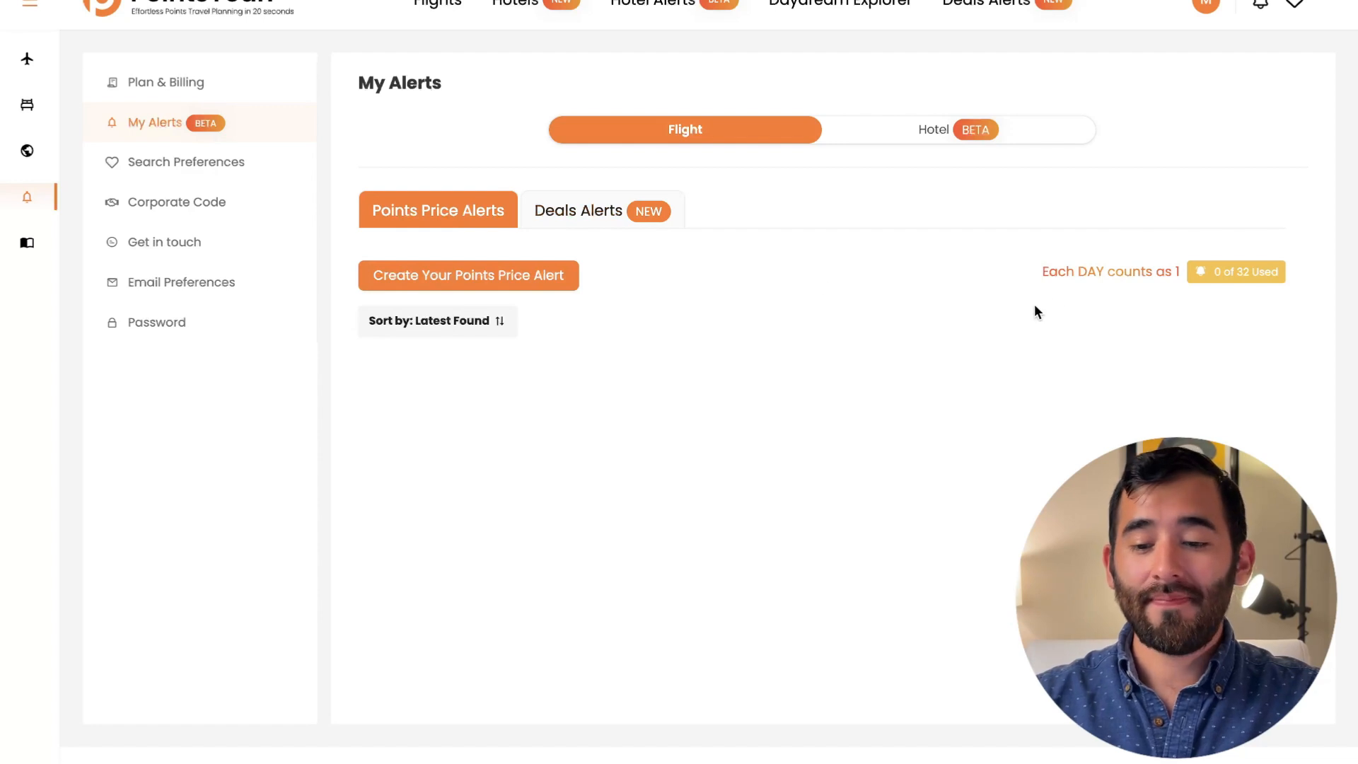
# Check the flight alert allowance and how each day counts toward it
pyautogui.moveTo(1210, 271); pyautogui.dragTo(1262, 270)
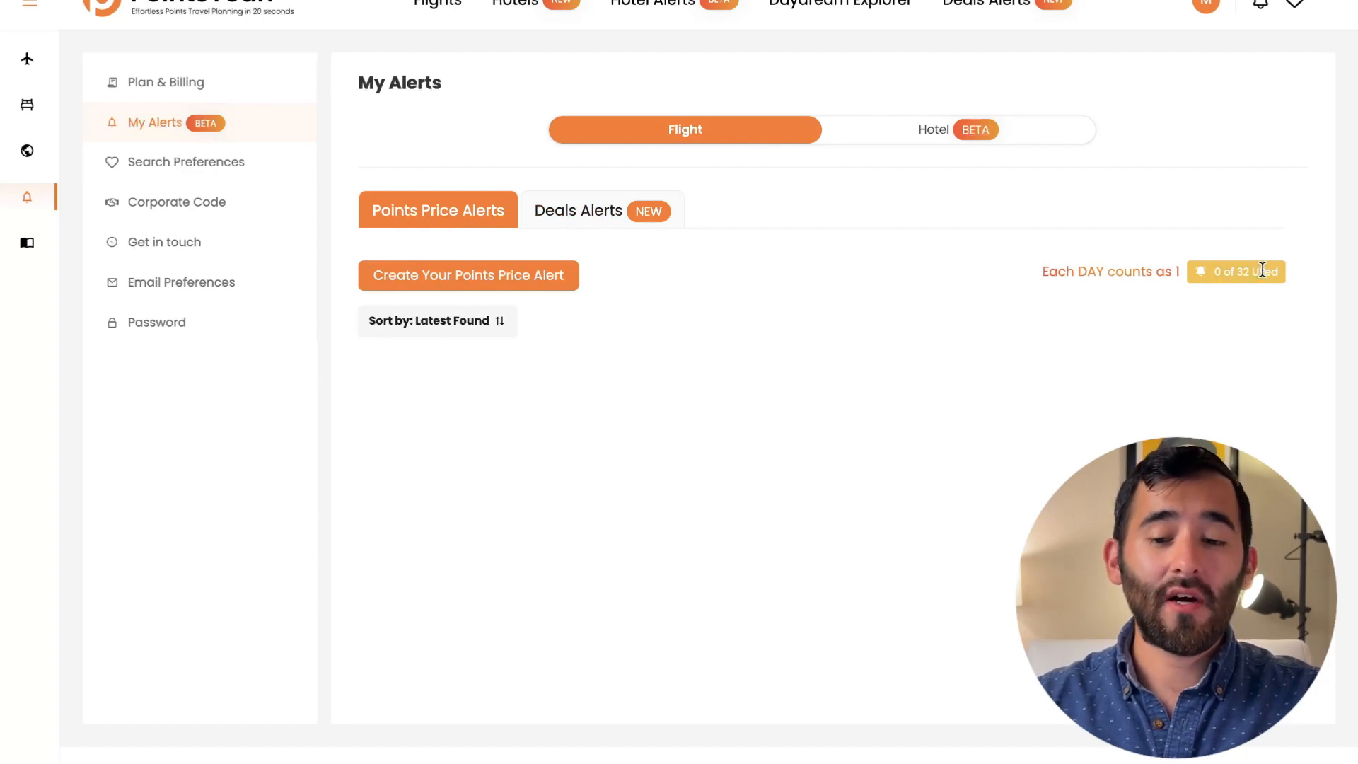
pyautogui.moveTo(1049, 272); pyautogui.dragTo(1169, 267)
pyautogui.click(1171, 266)
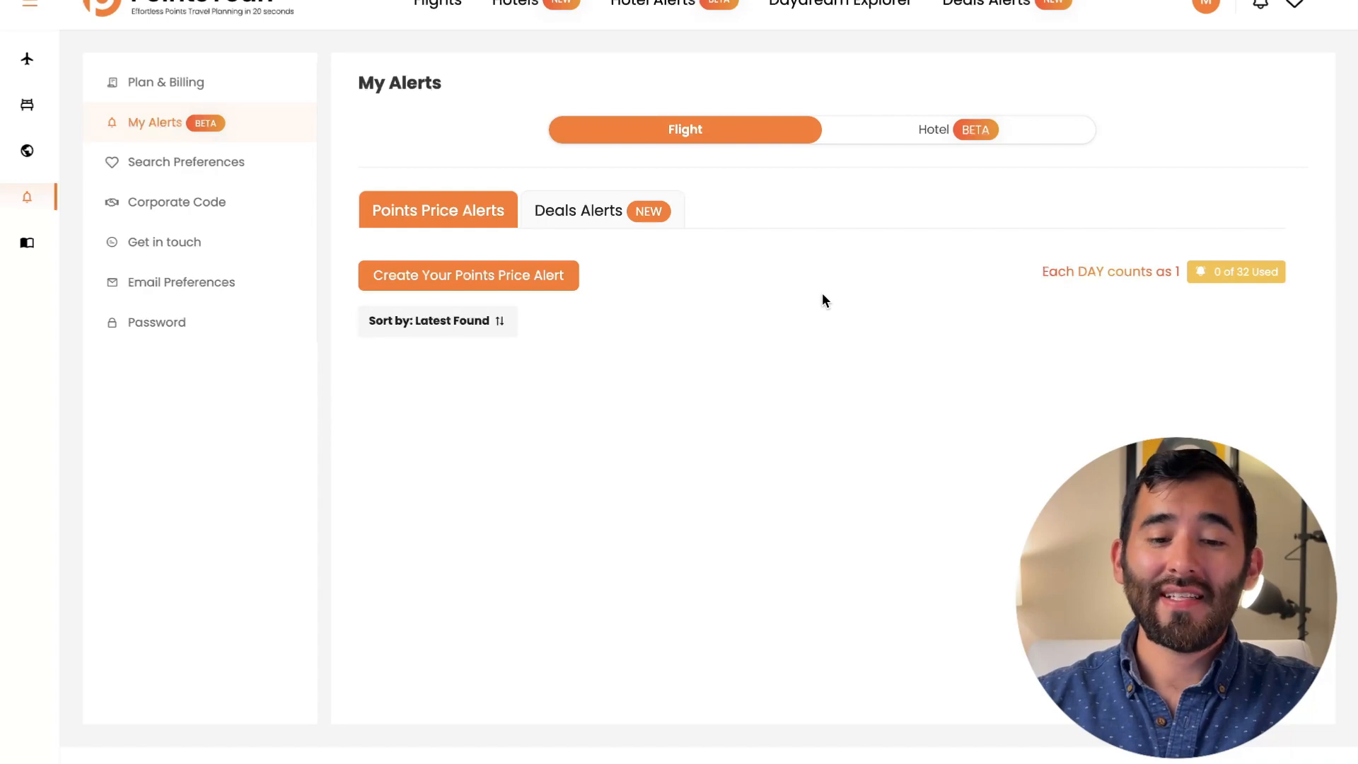
# Start a new points price alert and check its departure and arrival airports, keeping Dallas-Fort Worth (DFW) to Madrid (MAD)
pyautogui.click(514, 279)
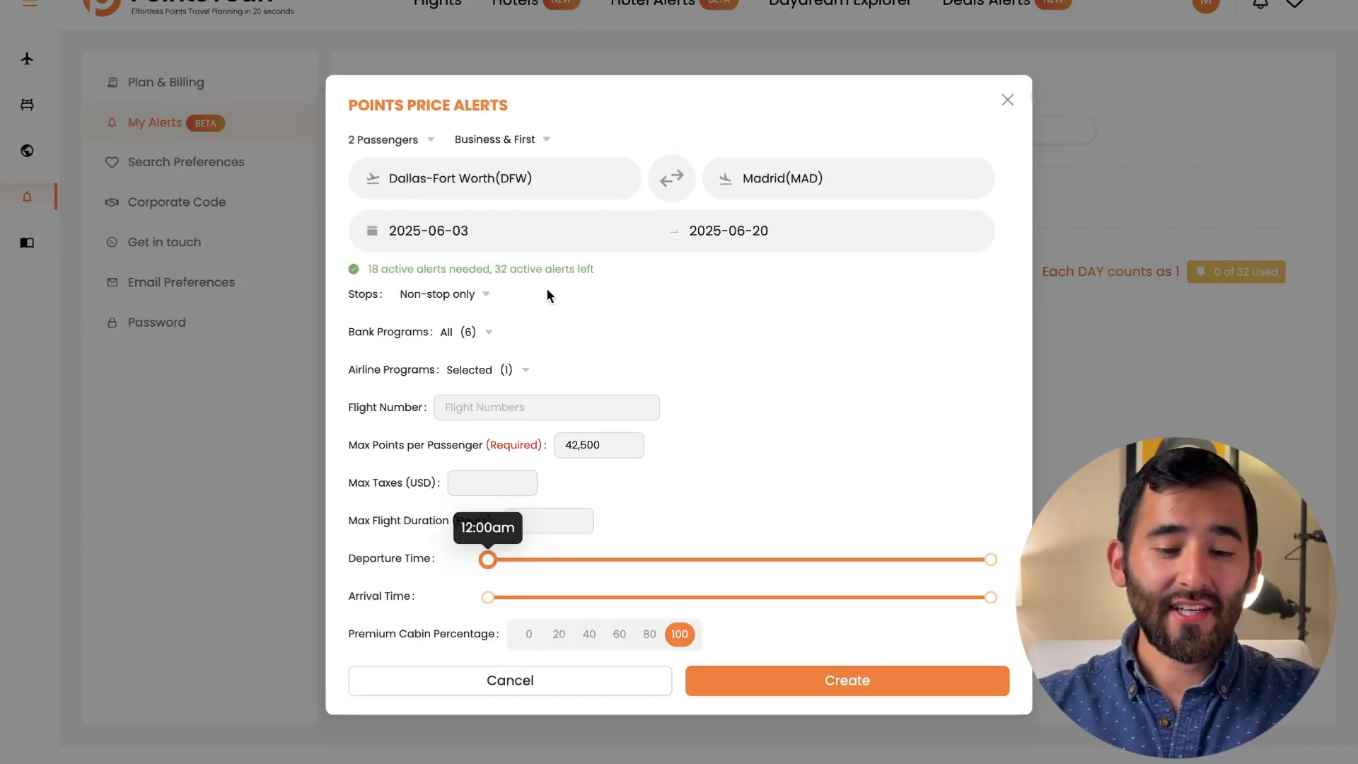
pyautogui.click(552, 177)
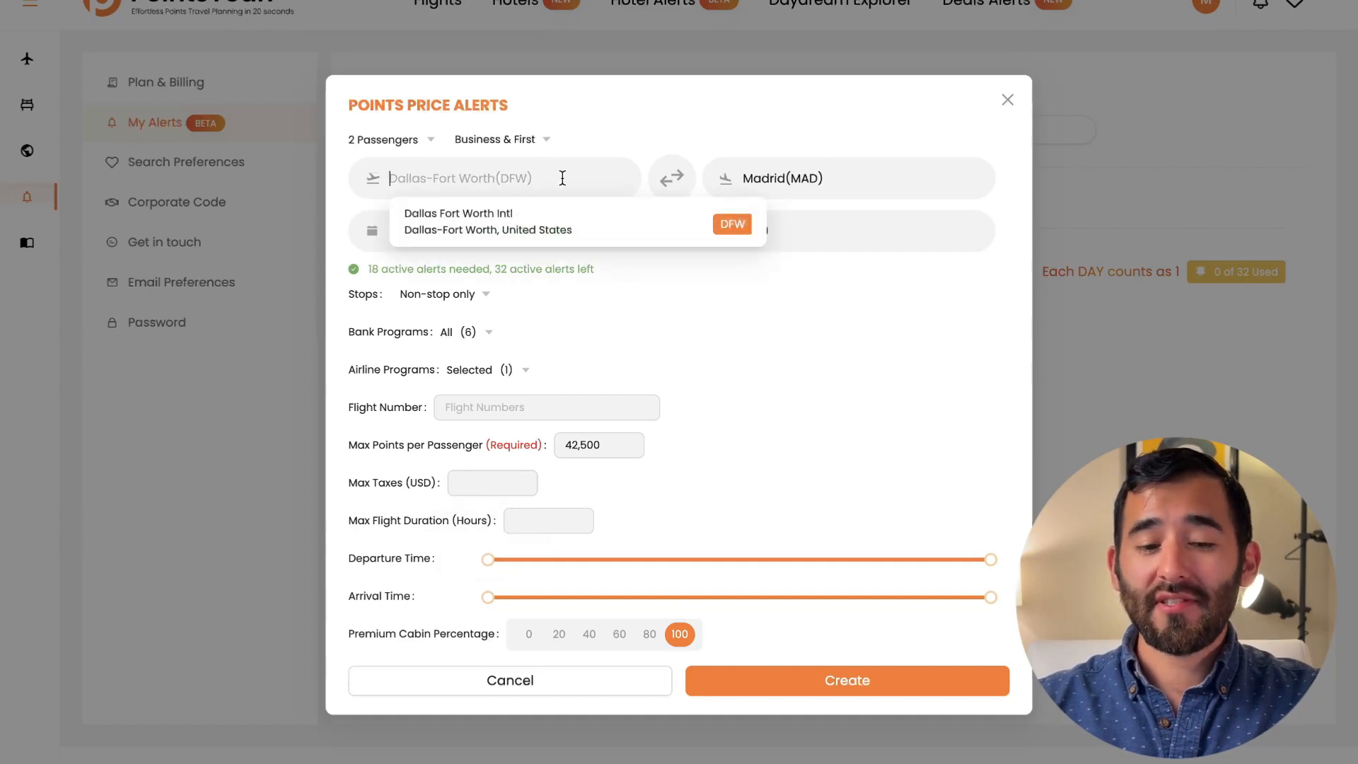
pyautogui.click(813, 168)
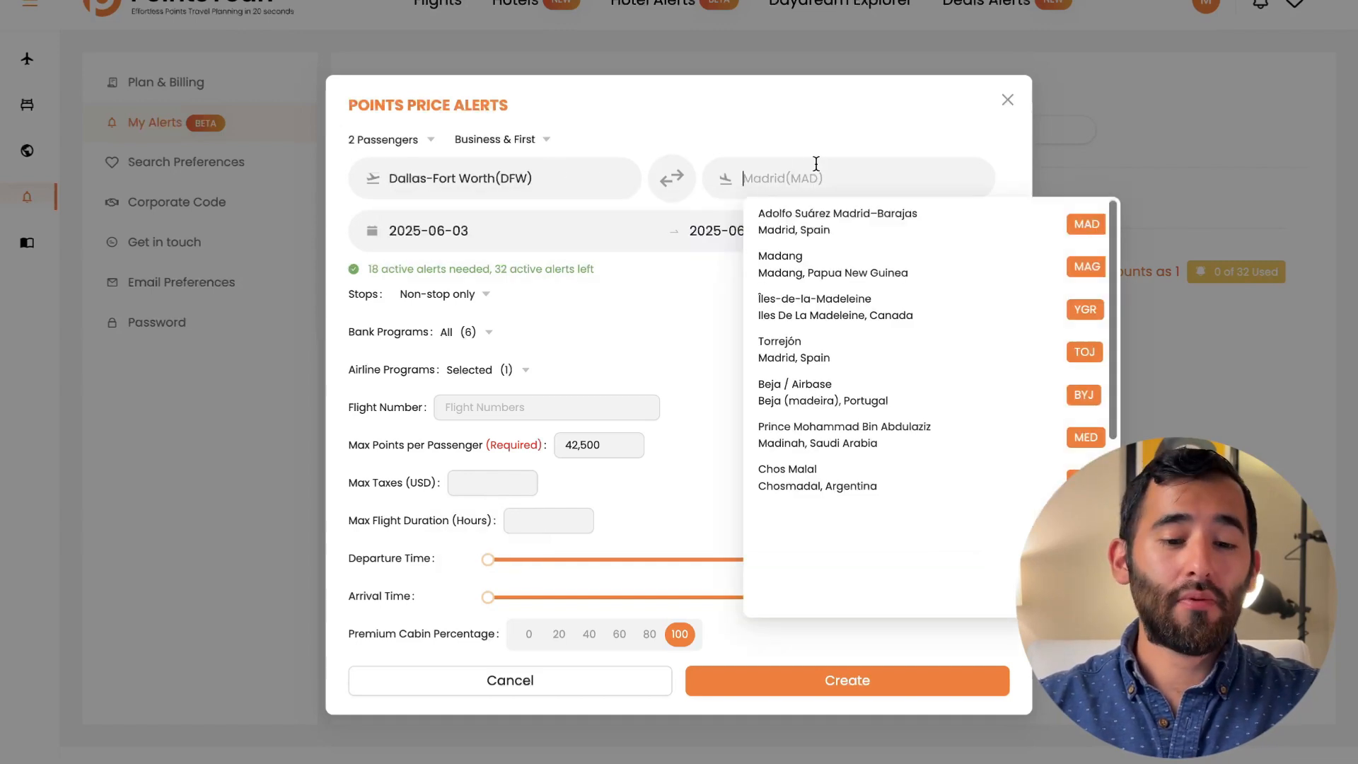
pyautogui.click(767, 135)
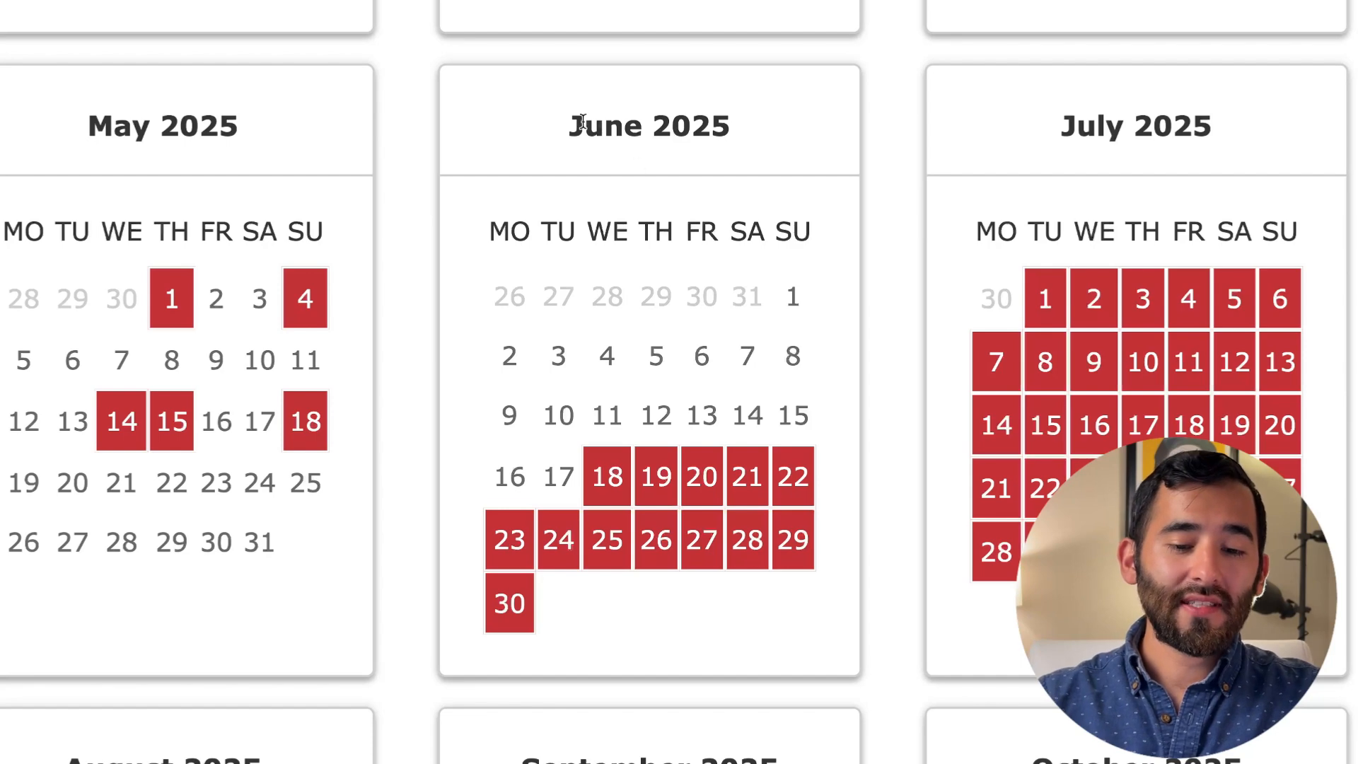
# Switch to the peak-date calendar and examine the unmarked days in June 2025
pyautogui.moveTo(575, 117); pyautogui.dragTo(736, 111)
pyautogui.click(736, 111)
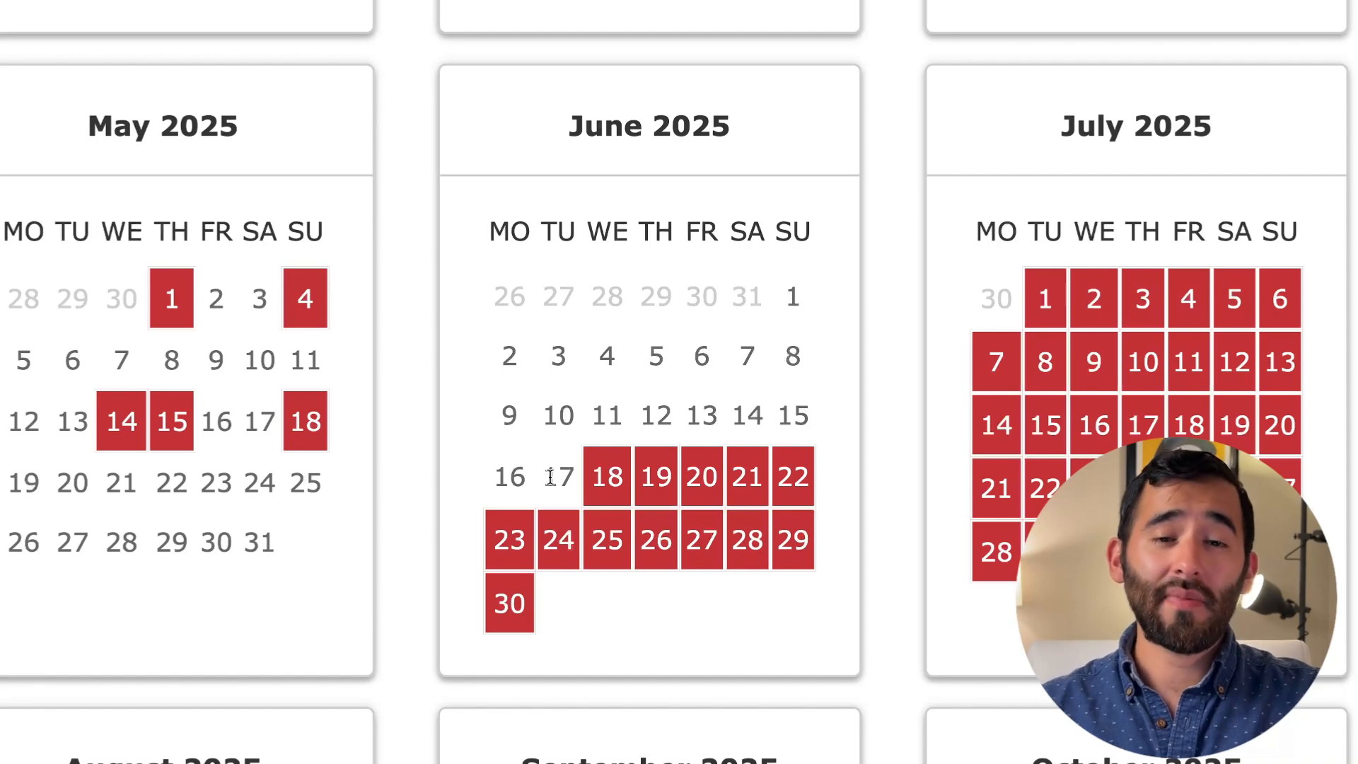
pyautogui.moveTo(793, 296); pyautogui.dragTo(569, 453)
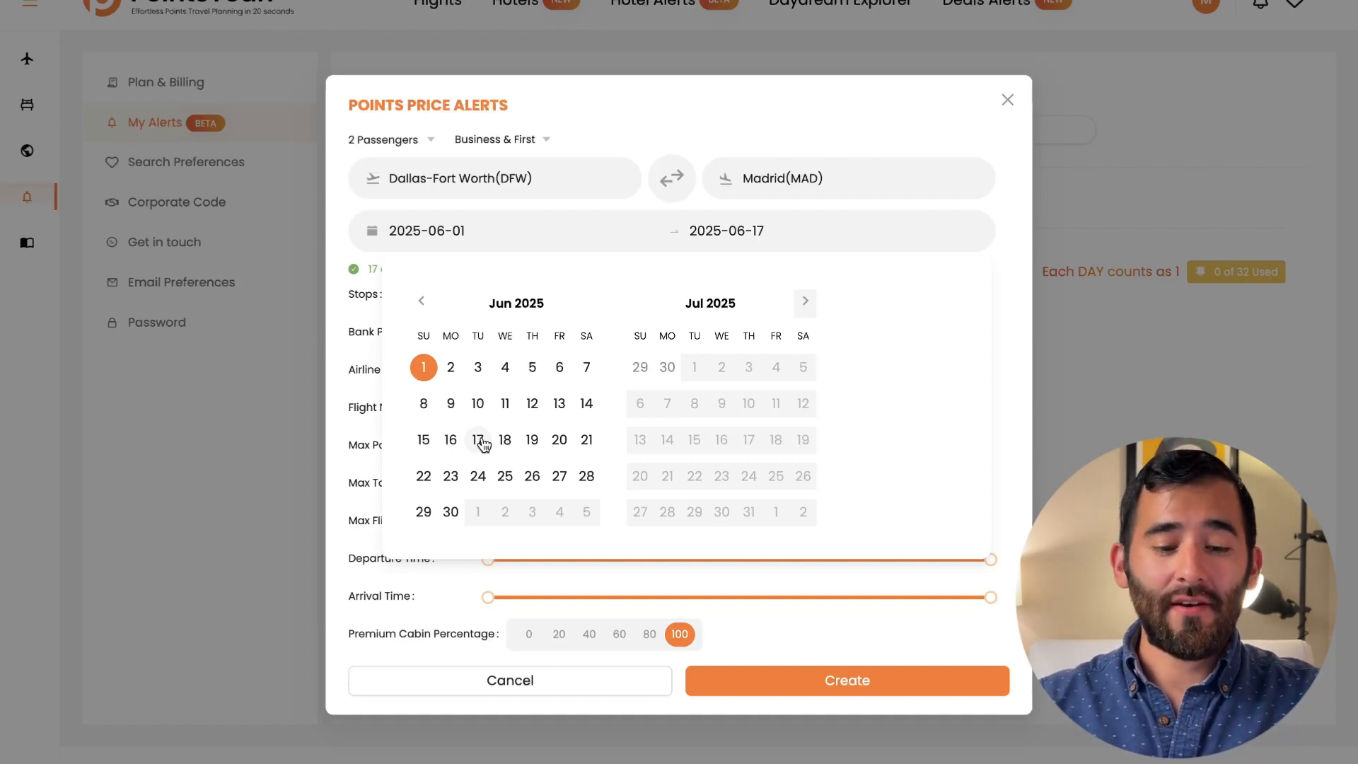
# Set the points price alert's date range from 2025-06-01 to 2025-06-17
pyautogui.click(479, 440)
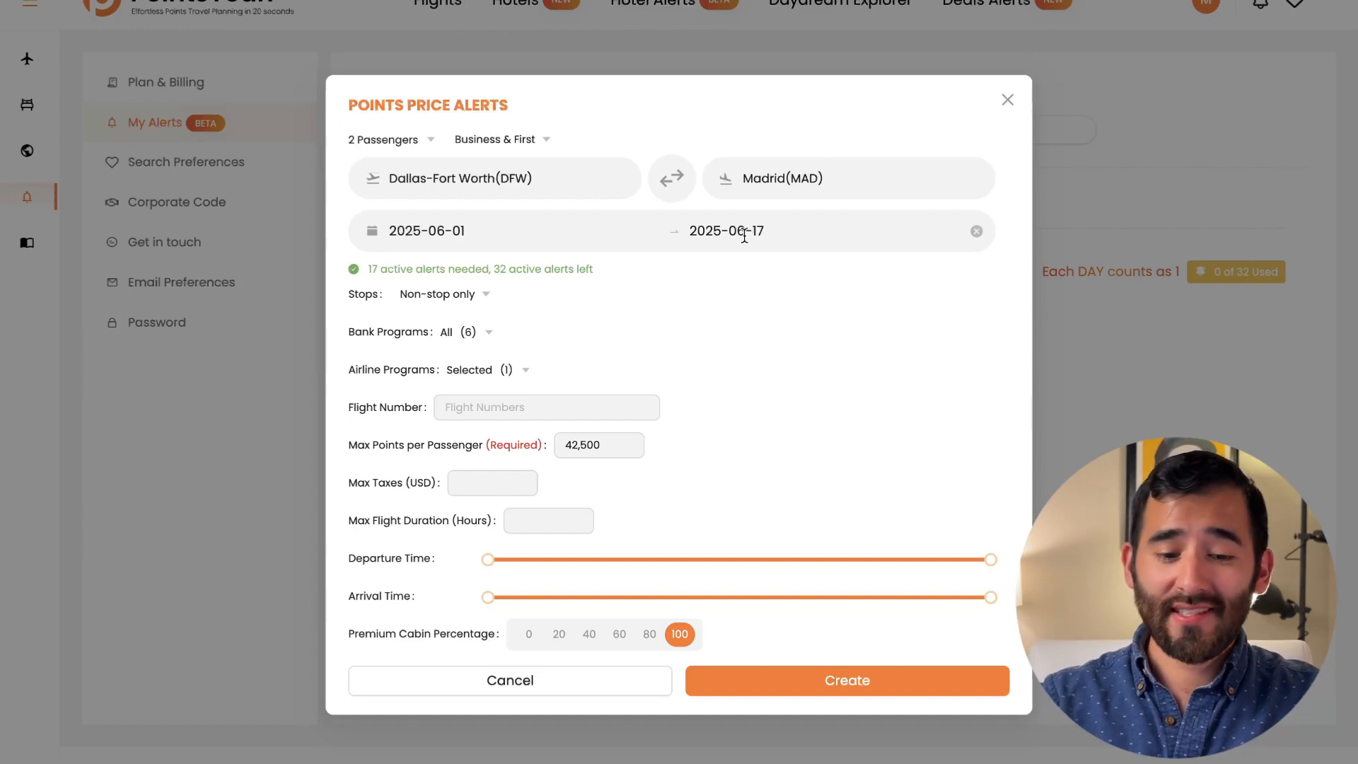
pyautogui.click(734, 231)
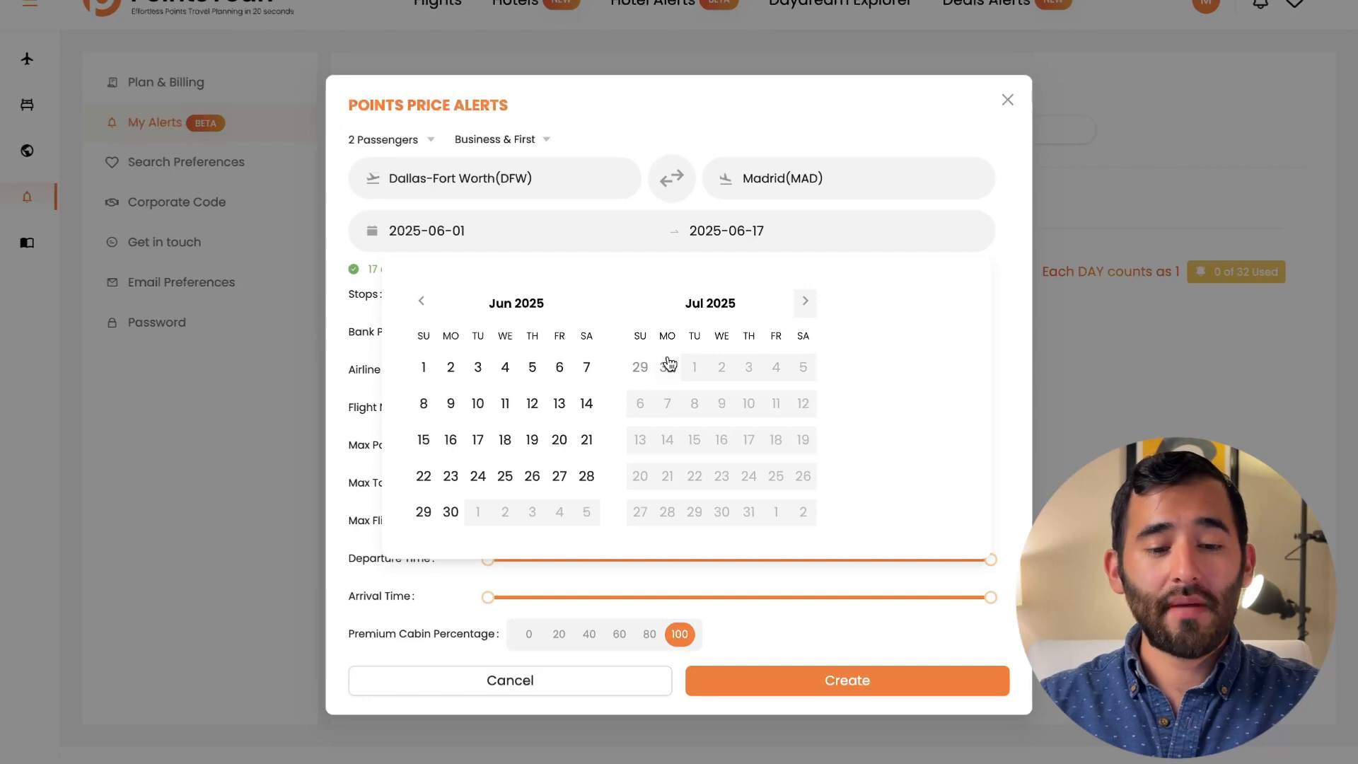
pyautogui.click(1020, 451)
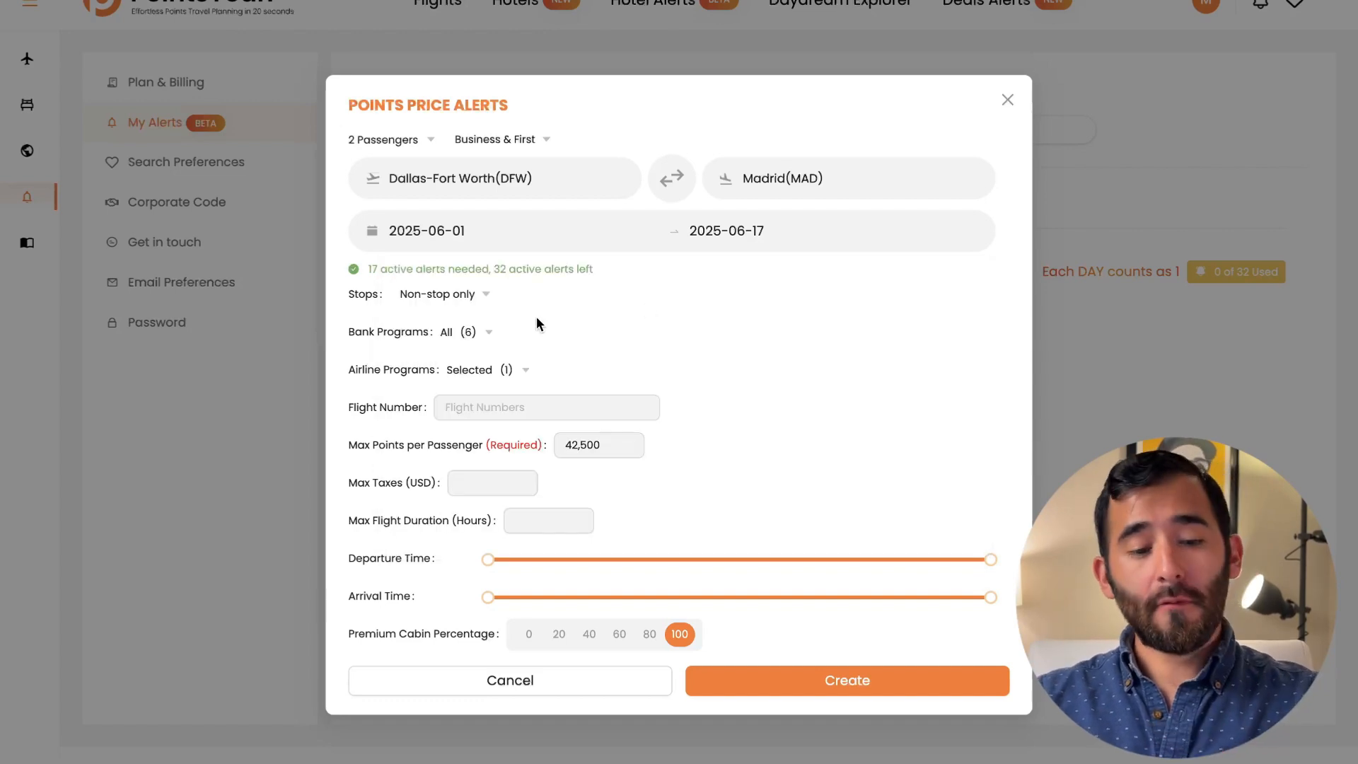
# Check the stops and bank program options of the points price alert, keeping the existing selections
pyautogui.click(480, 298)
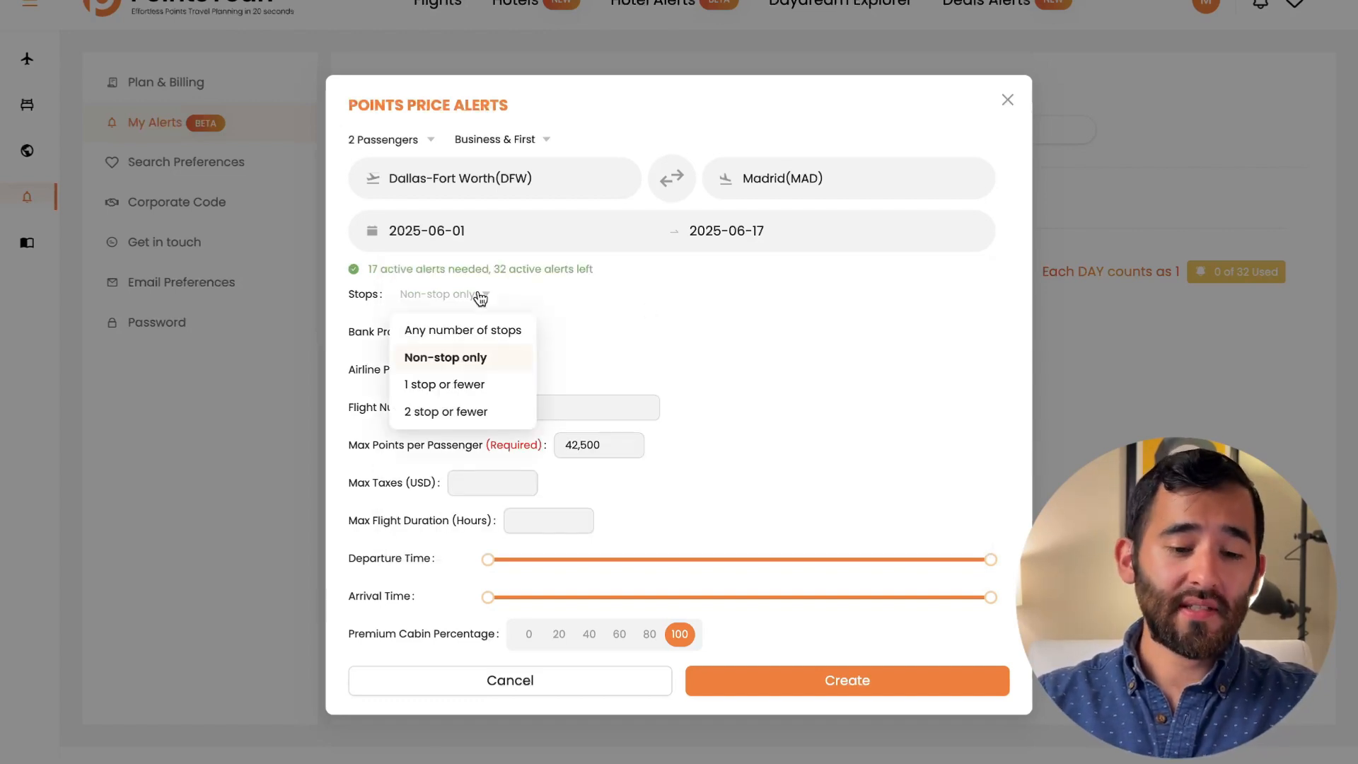
pyautogui.click(564, 330)
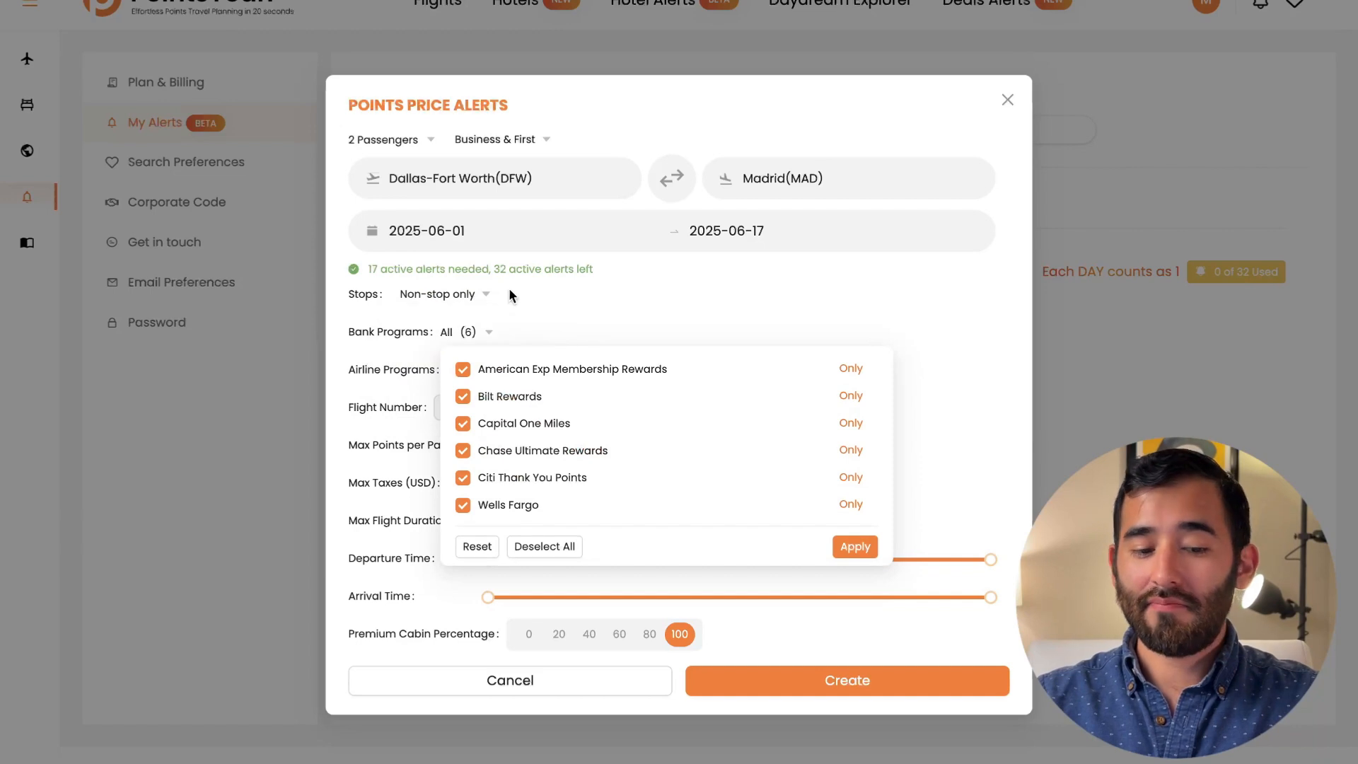
pyautogui.scroll(-1, 547, 408)
pyautogui.click(399, 371)
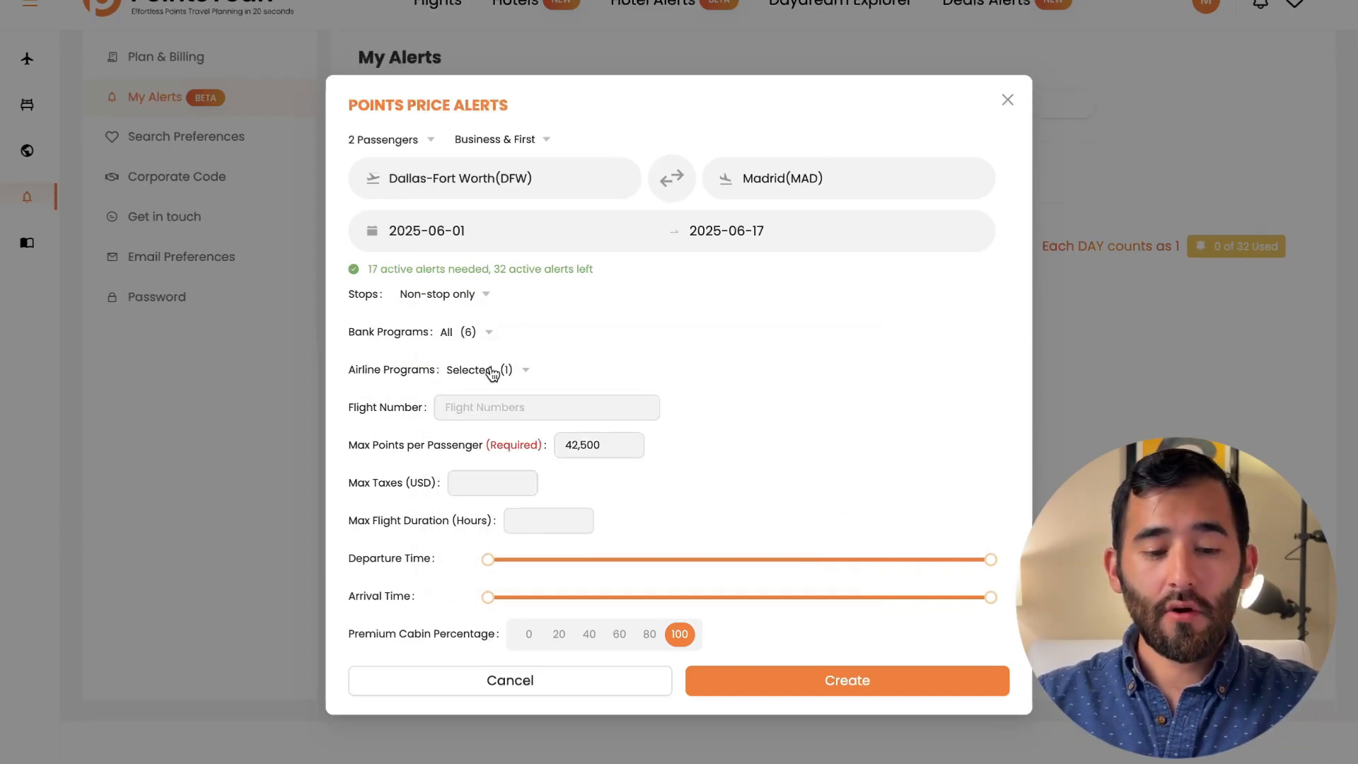
# Look through the airline programs available for the points price alert, keeping only Iberia Plus Avios selected
pyautogui.click(495, 370)
pyautogui.scroll(-5, 558, 481)
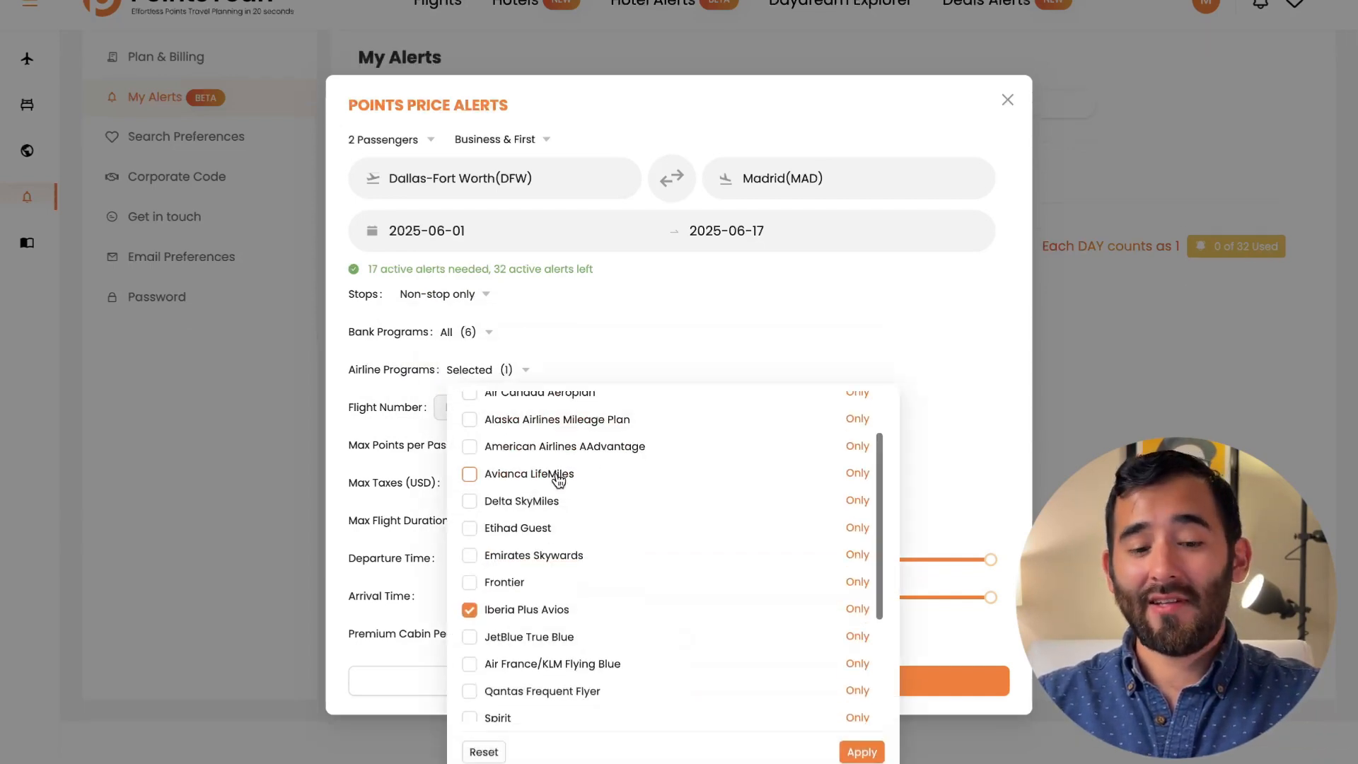
pyautogui.scroll(6, 558, 480)
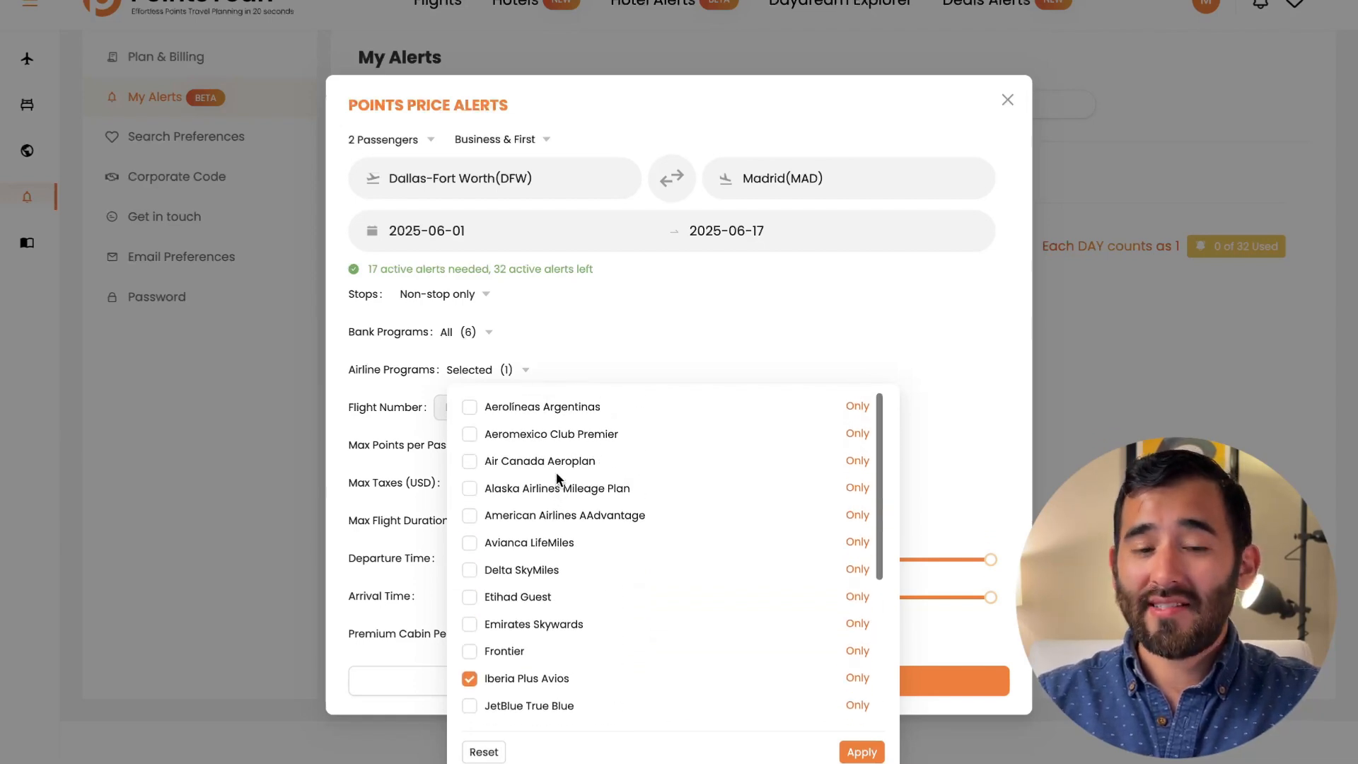
pyautogui.scroll(-3, 558, 478)
pyautogui.scroll(-4, 557, 473)
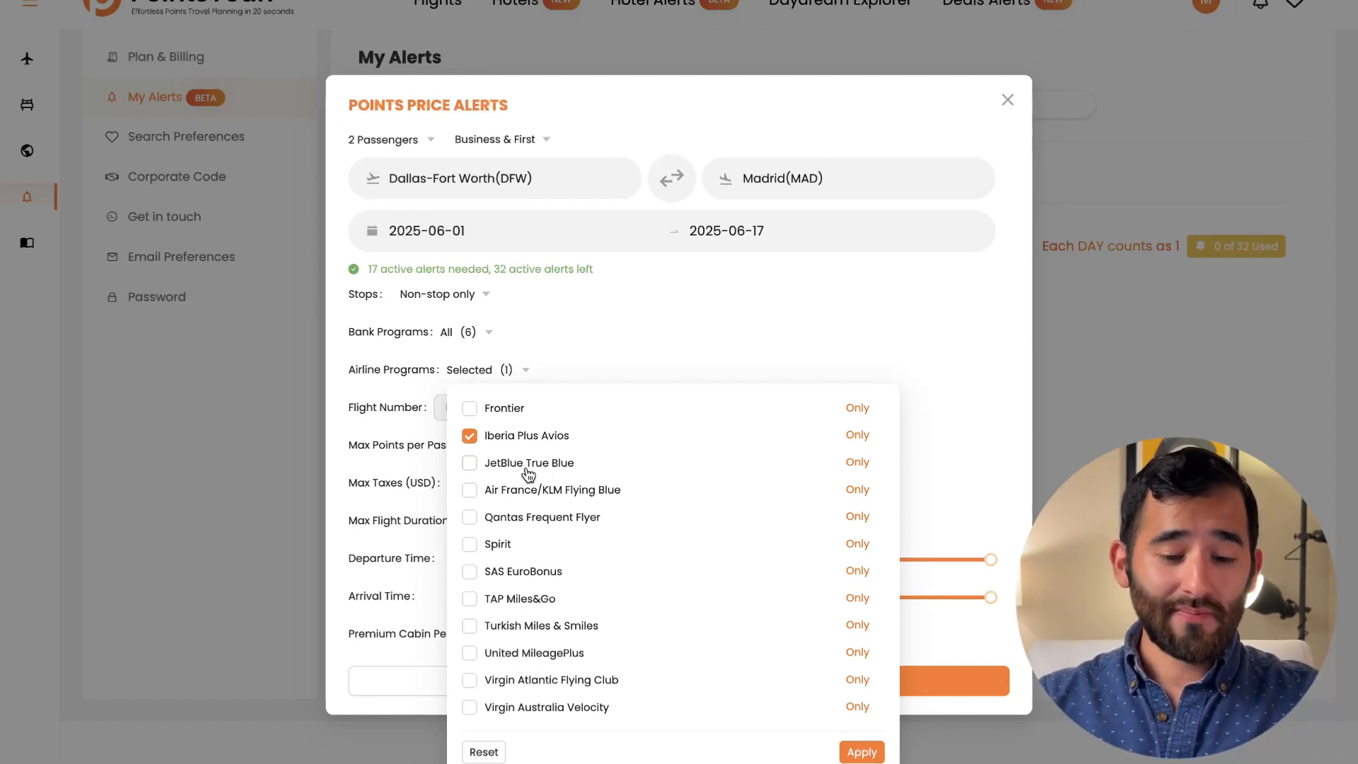
pyautogui.scroll(8, 531, 474)
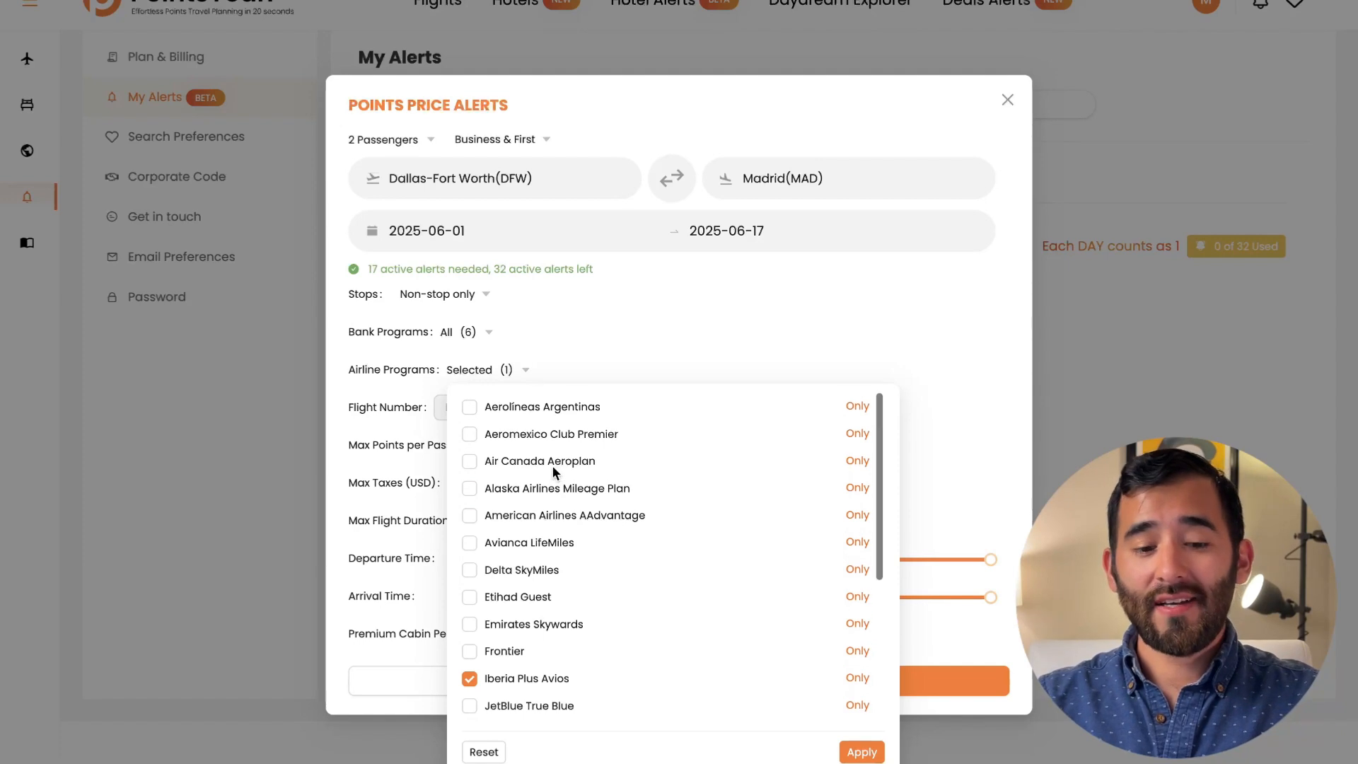
pyautogui.scroll(-3, 552, 465)
pyautogui.scroll(3, 553, 466)
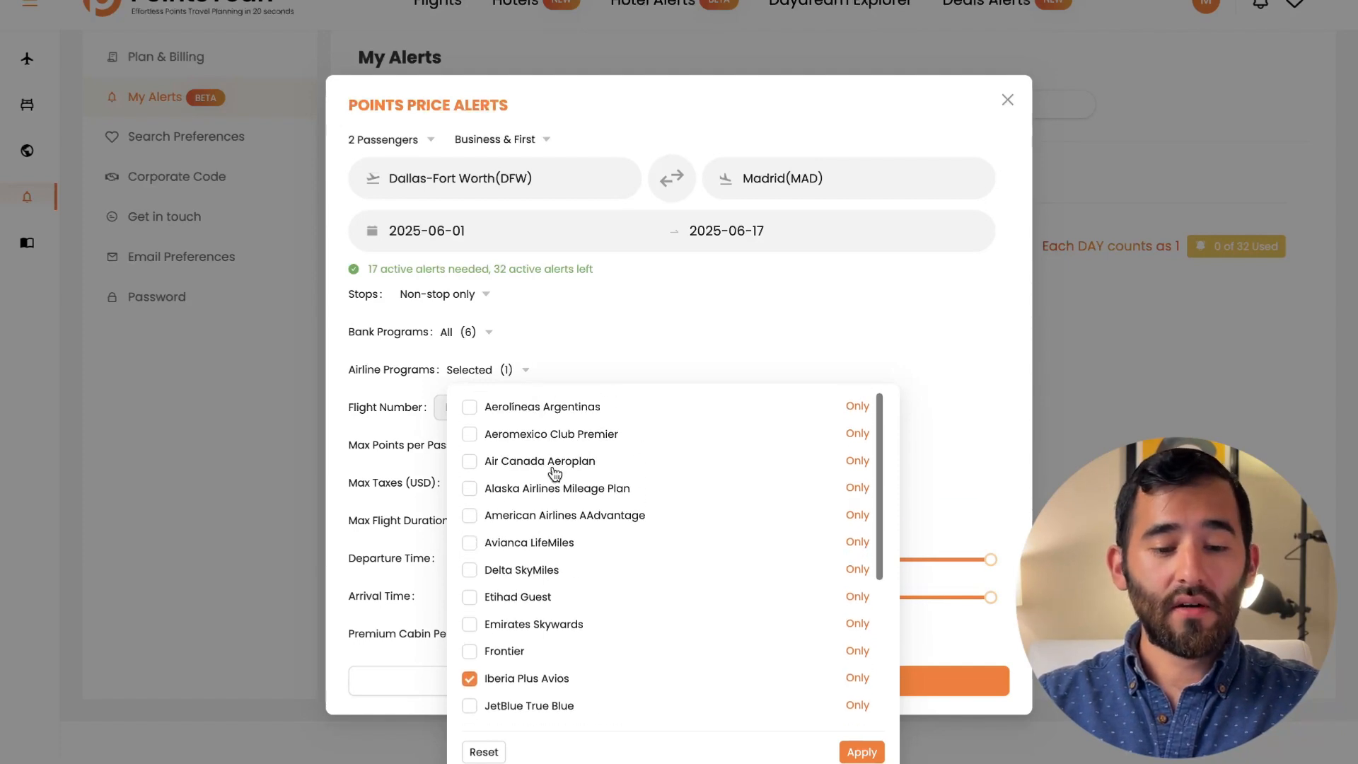
pyautogui.click(488, 380)
# Check the flight number, max points per passenger, departure time and arrival time filters of the alert, keeping their existing values
pyautogui.click(570, 404)
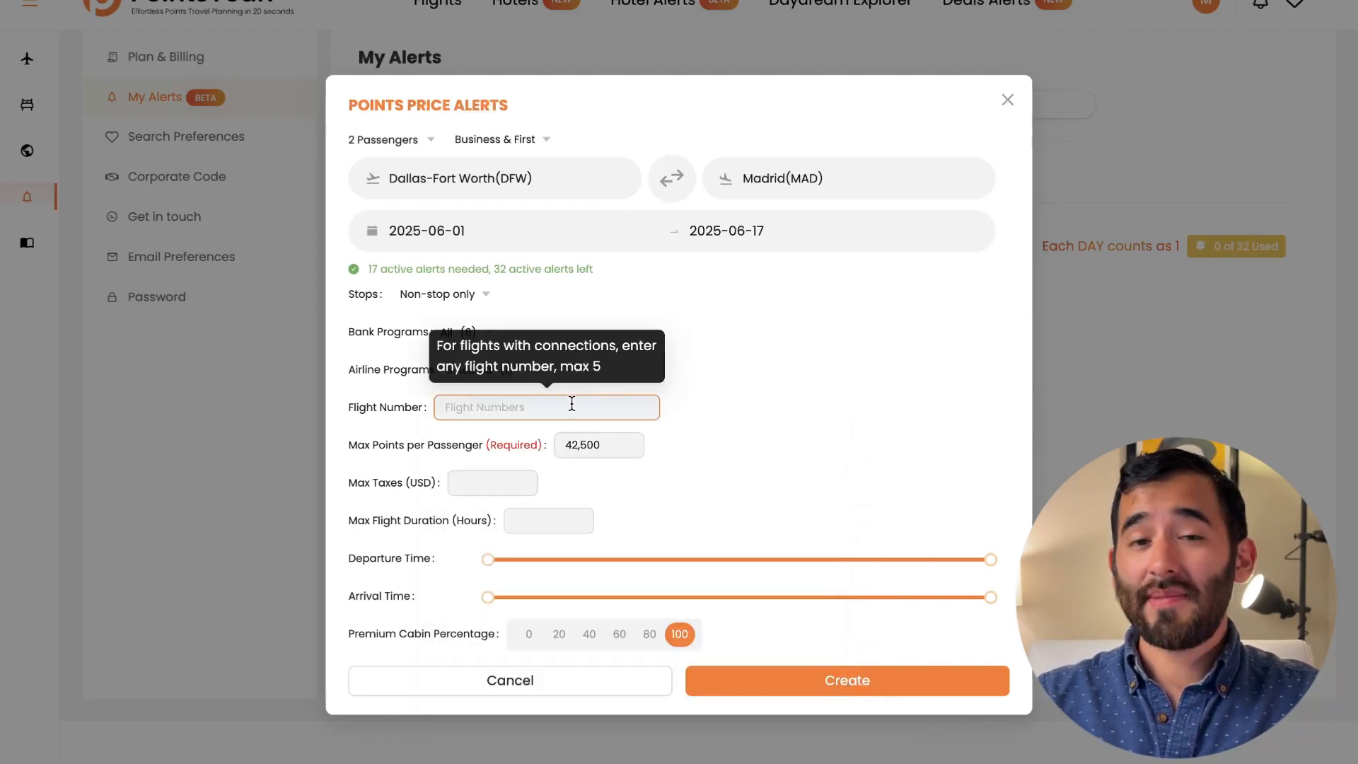
pyautogui.click(595, 443)
pyautogui.click(515, 442)
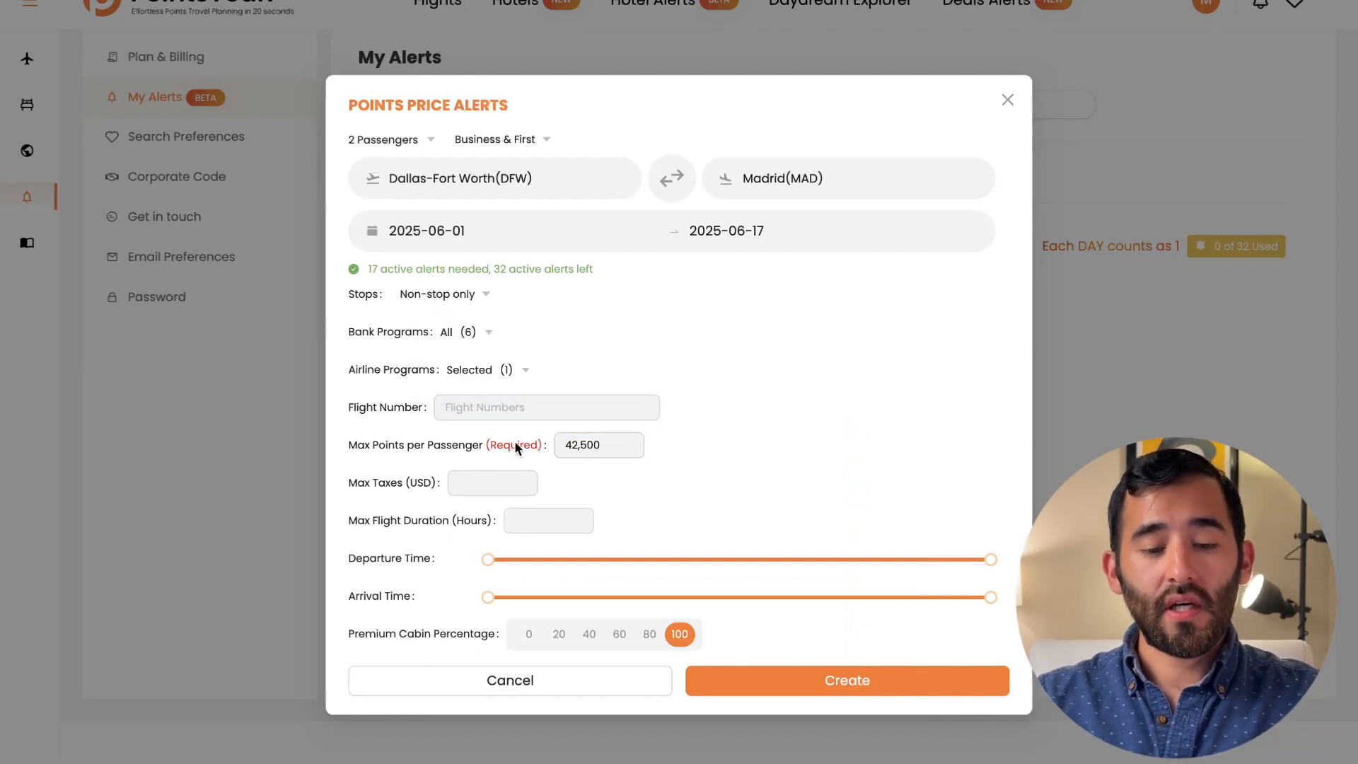
pyautogui.click(594, 442)
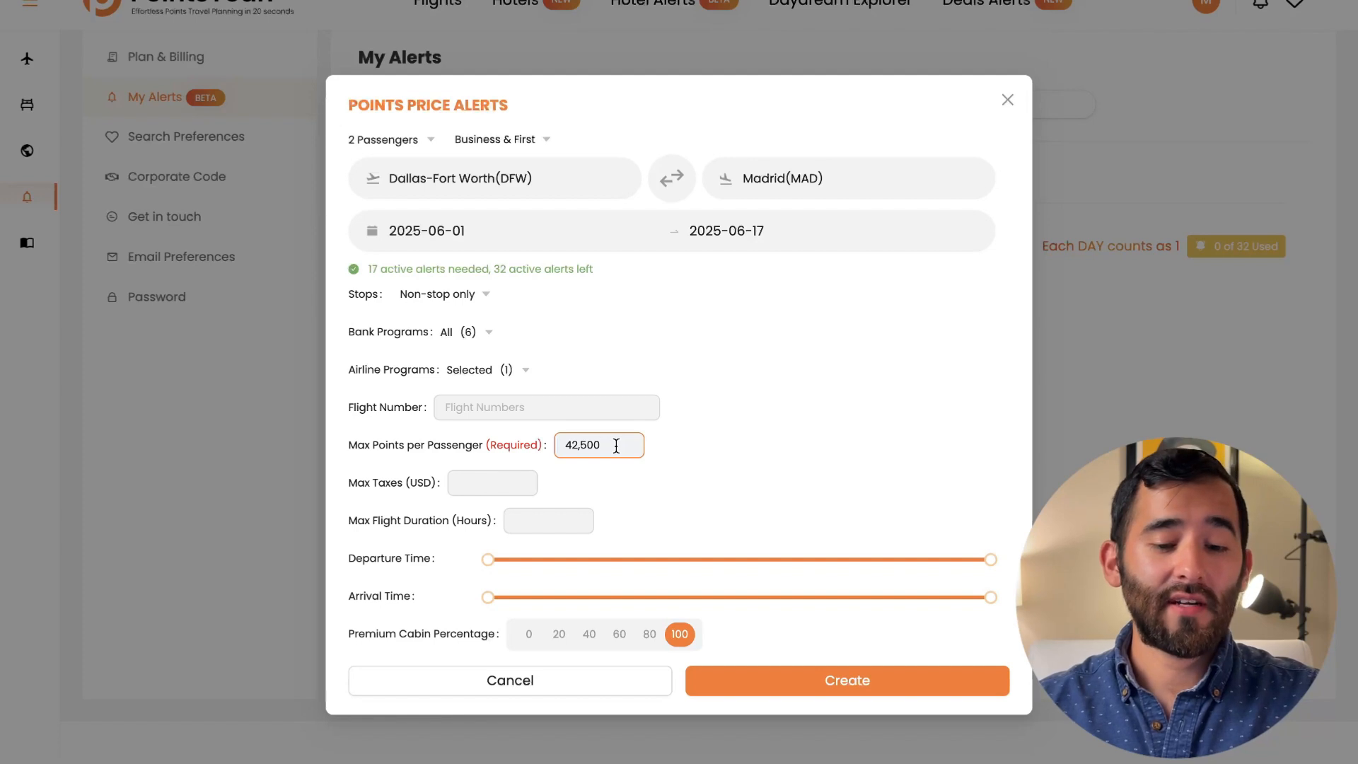
pyautogui.scroll(-2, 516, 464)
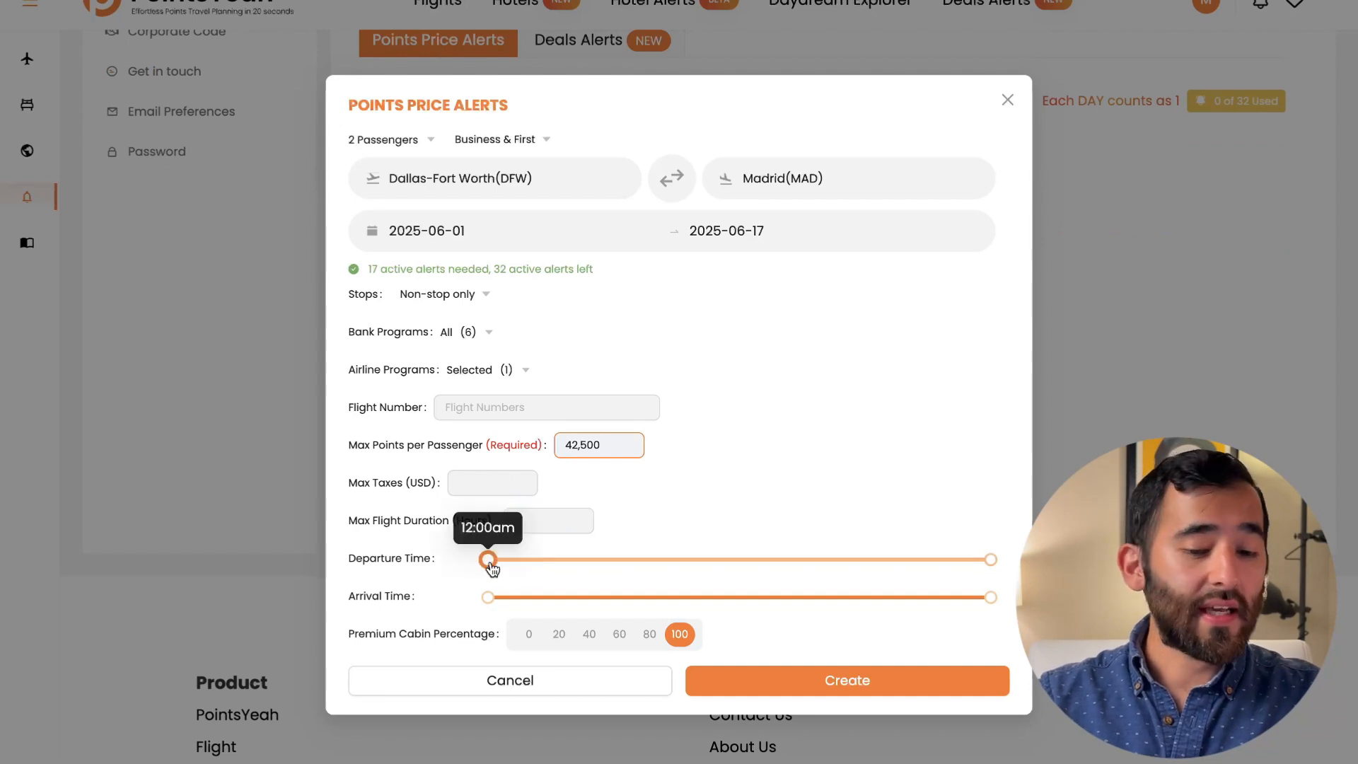
pyautogui.moveTo(488, 558)
pyautogui.mouseDown()
pyautogui.moveTo(636, 563)
pyautogui.moveTo(464, 559)
pyautogui.mouseUp()
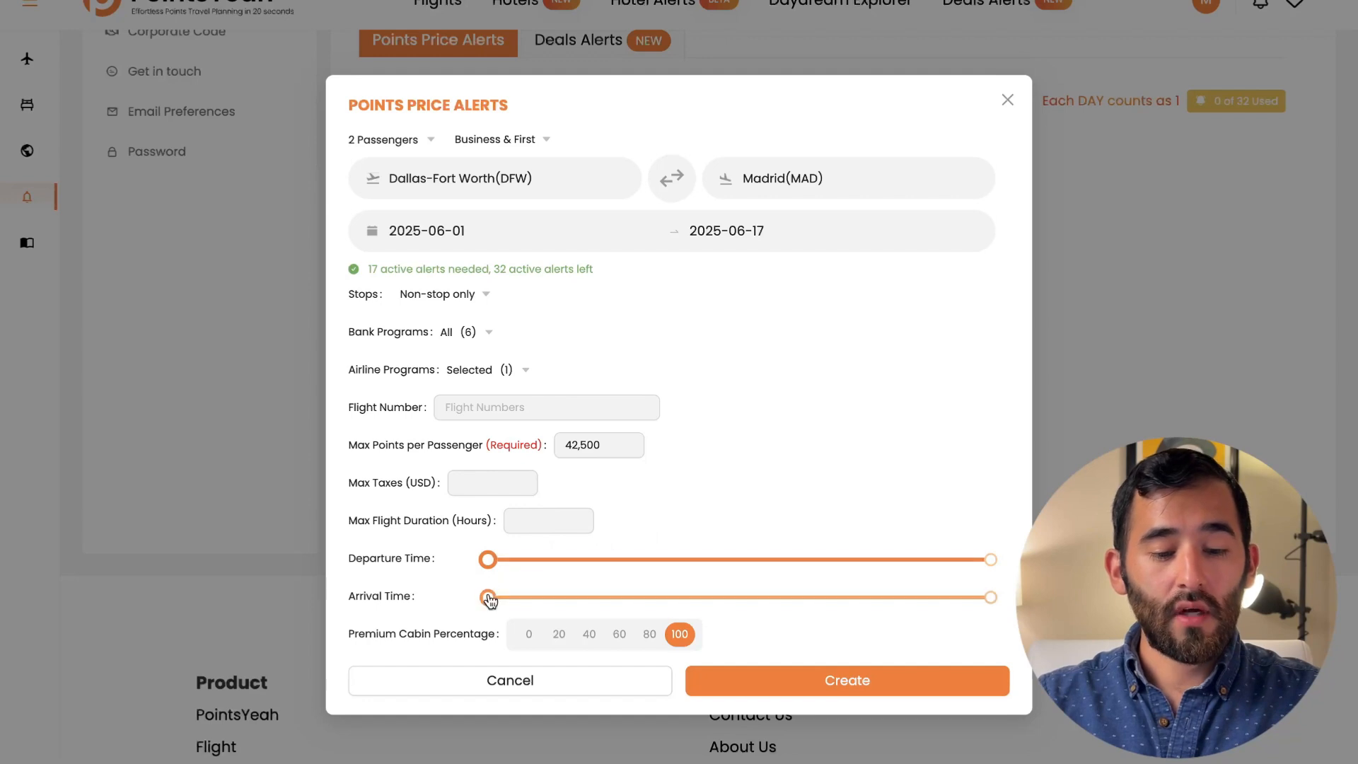
pyautogui.moveTo(488, 597)
pyautogui.mouseDown()
pyautogui.moveTo(601, 594)
pyautogui.moveTo(473, 597)
pyautogui.mouseUp()
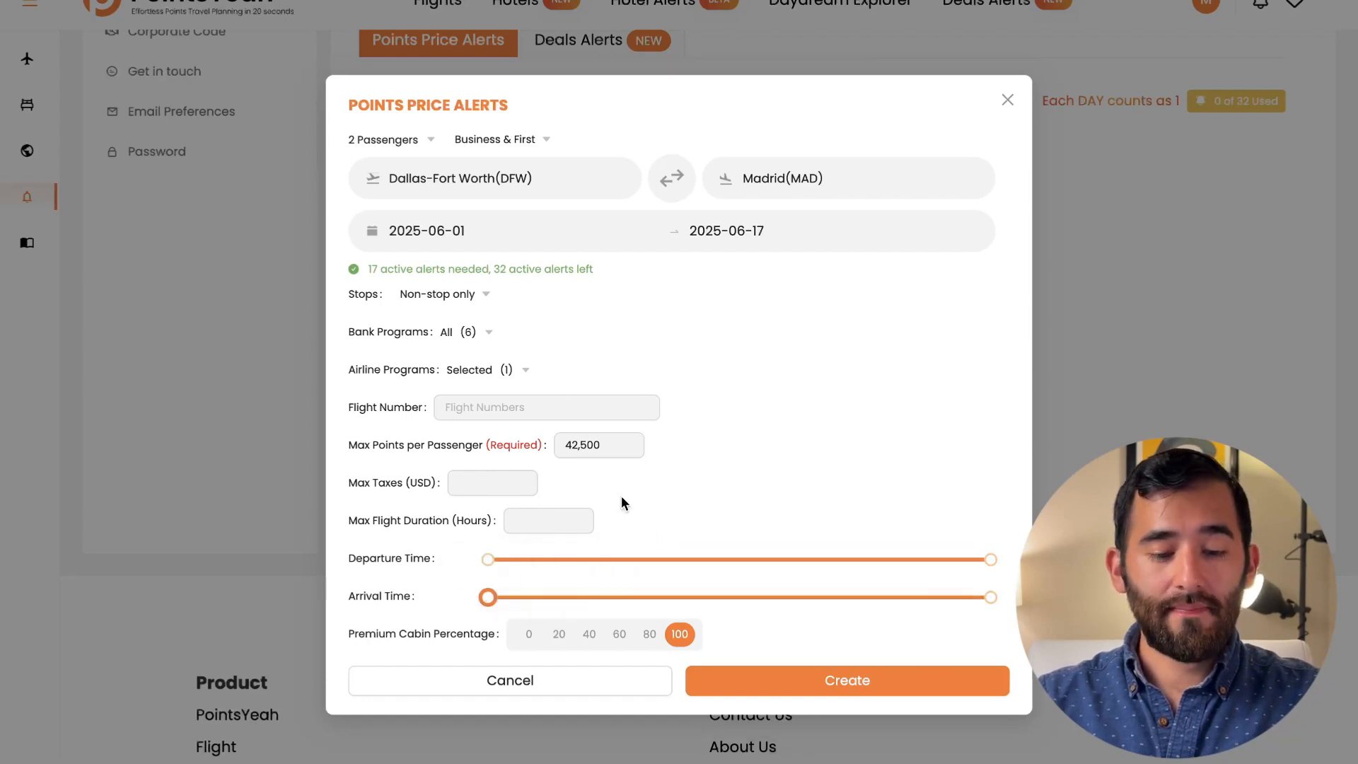
# Create the Dallas-Fort Worth to Madrid points price alert and reopen its settings for editing
pyautogui.scroll(1, 621, 495)
pyautogui.click(648, 634)
pyautogui.click(640, 640)
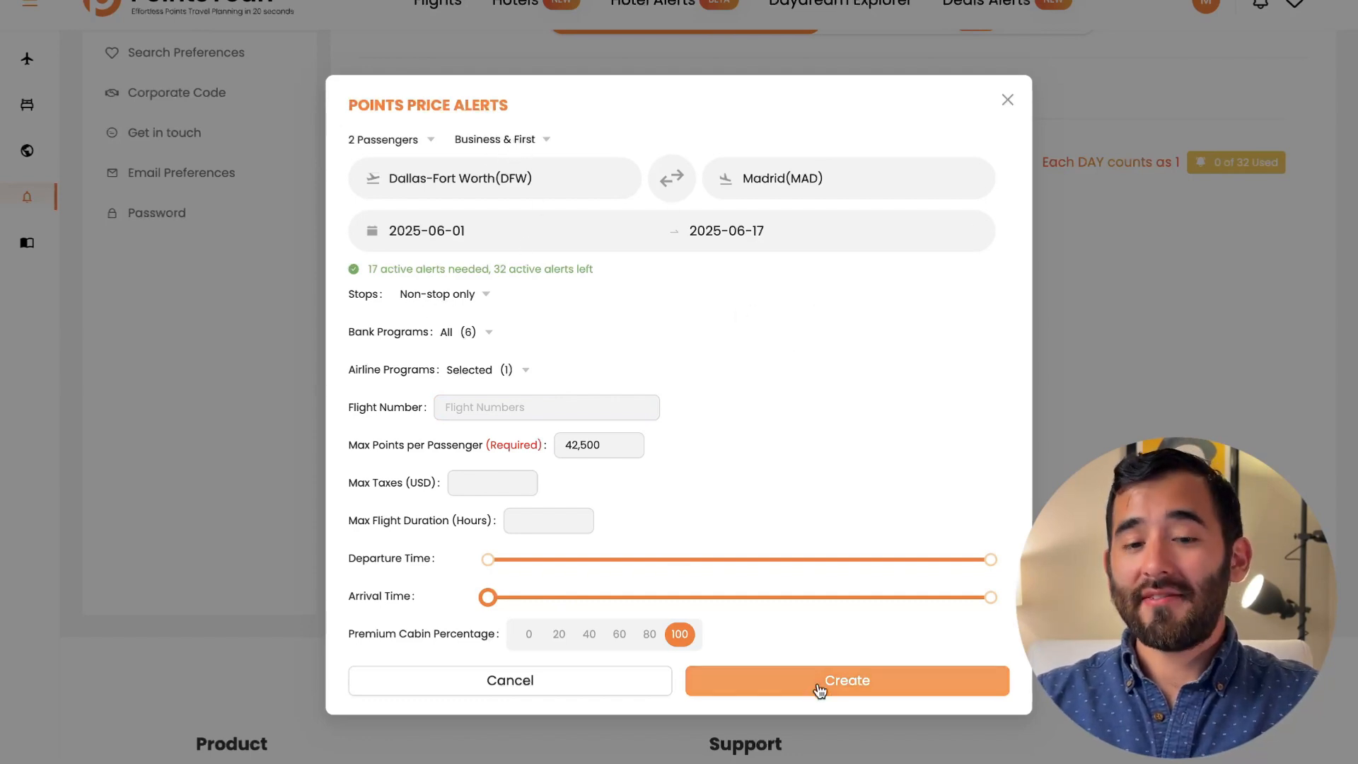
pyautogui.click(867, 680)
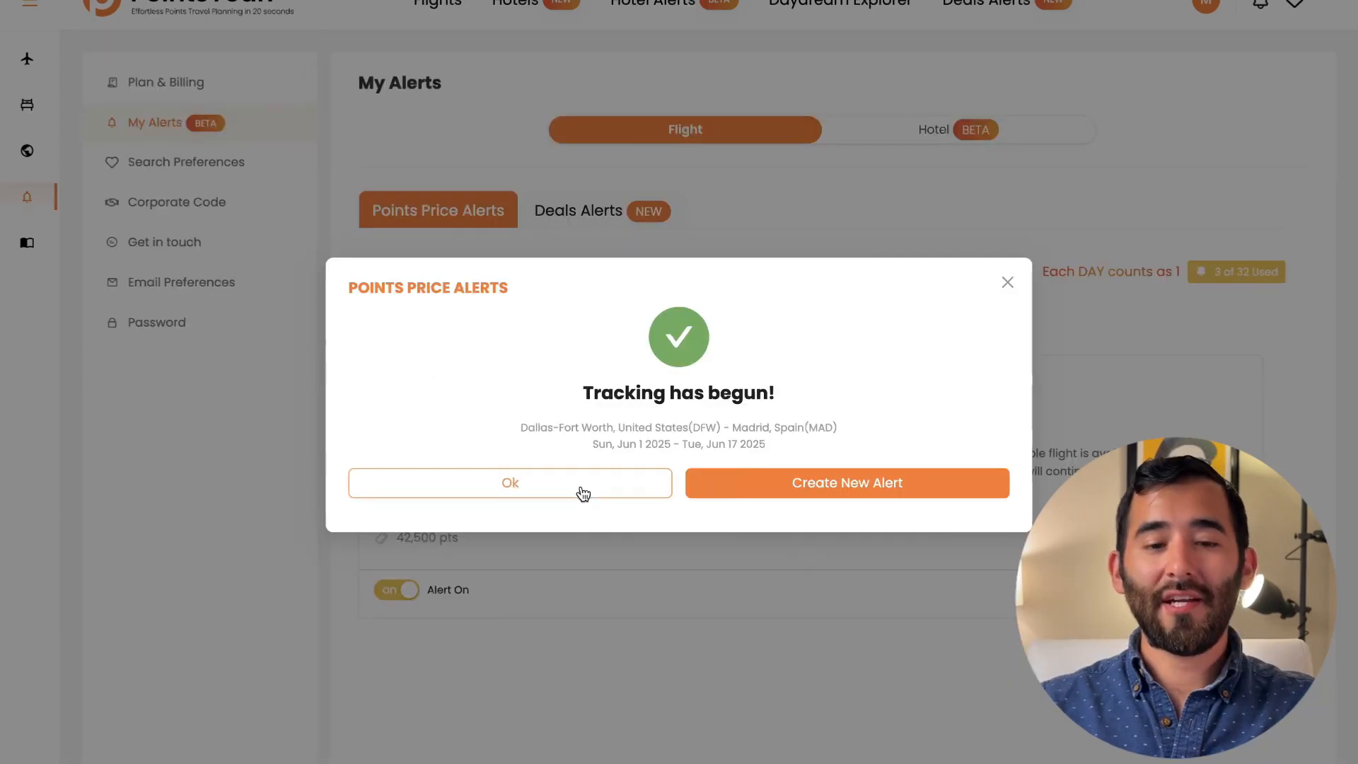
pyautogui.click(542, 488)
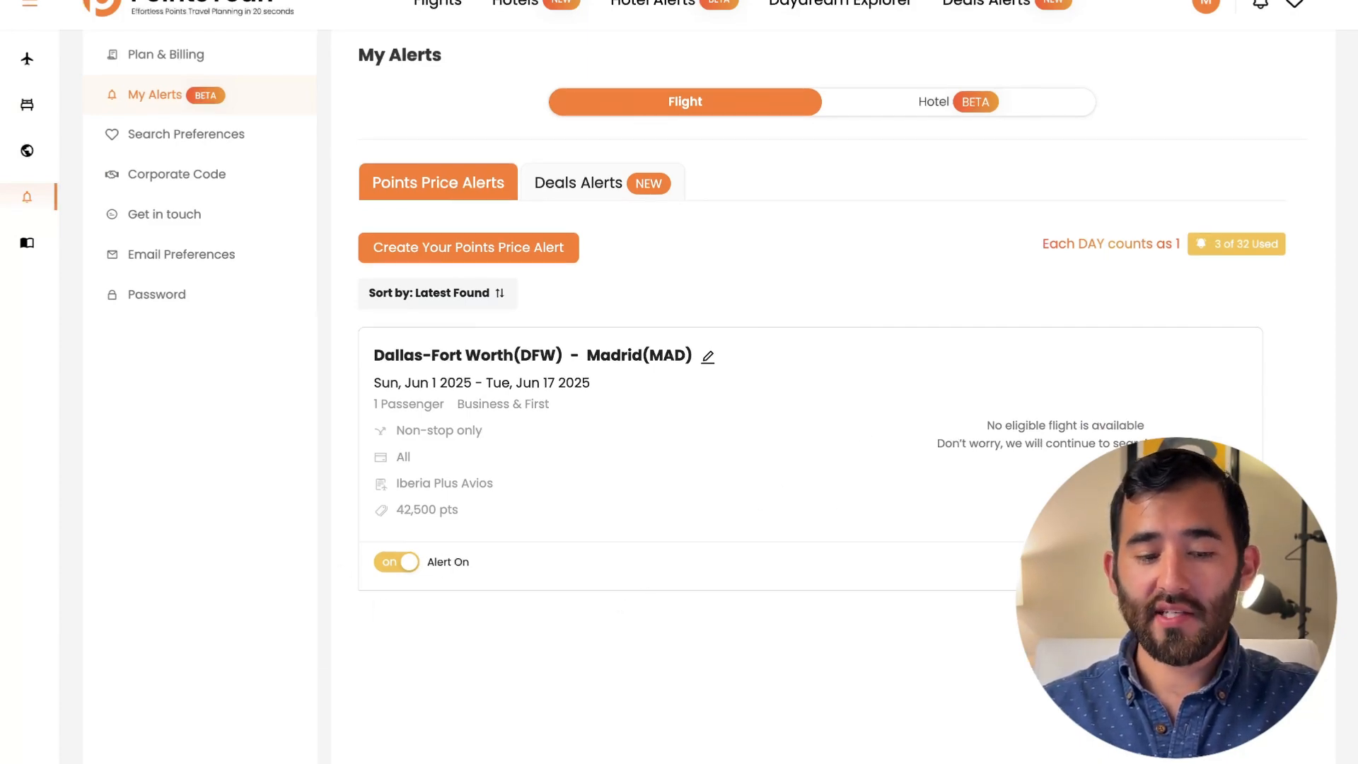
pyautogui.click(708, 356)
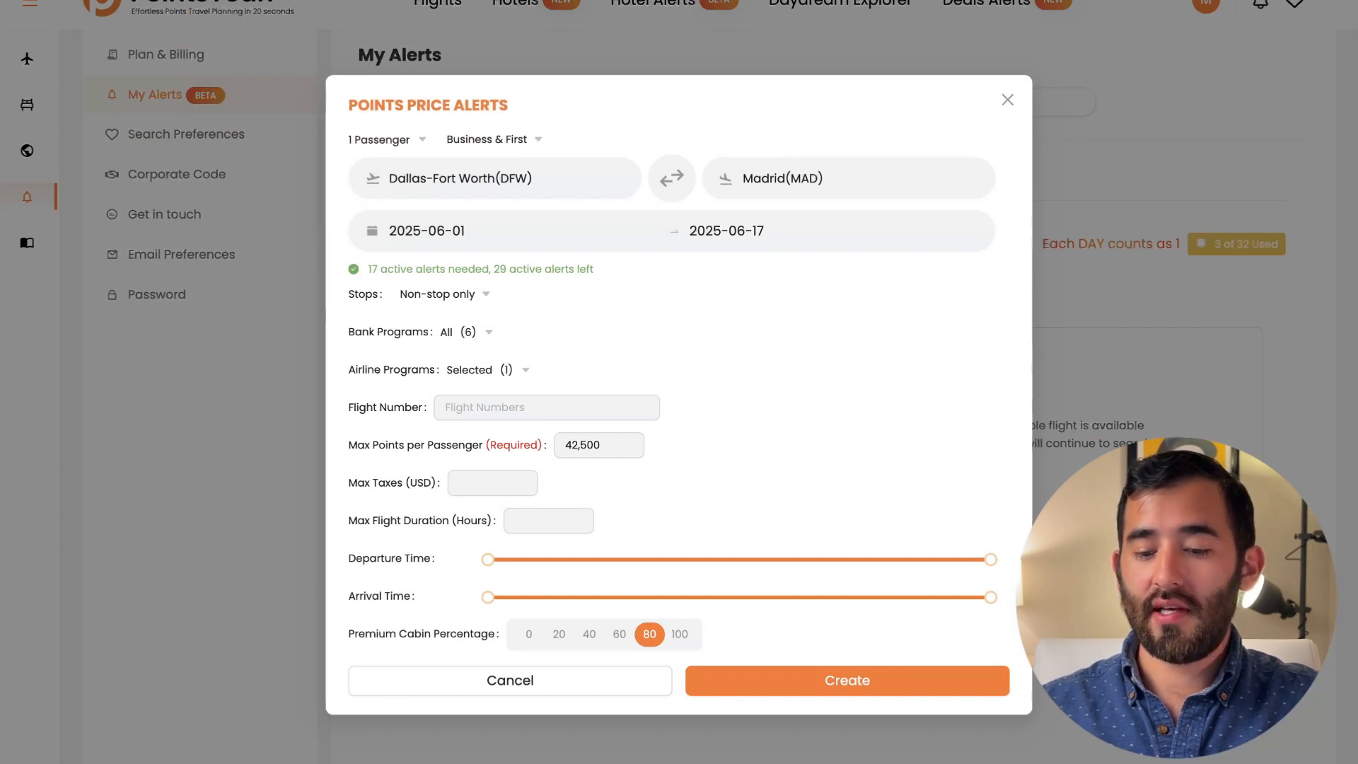
pyautogui.click(548, 180)
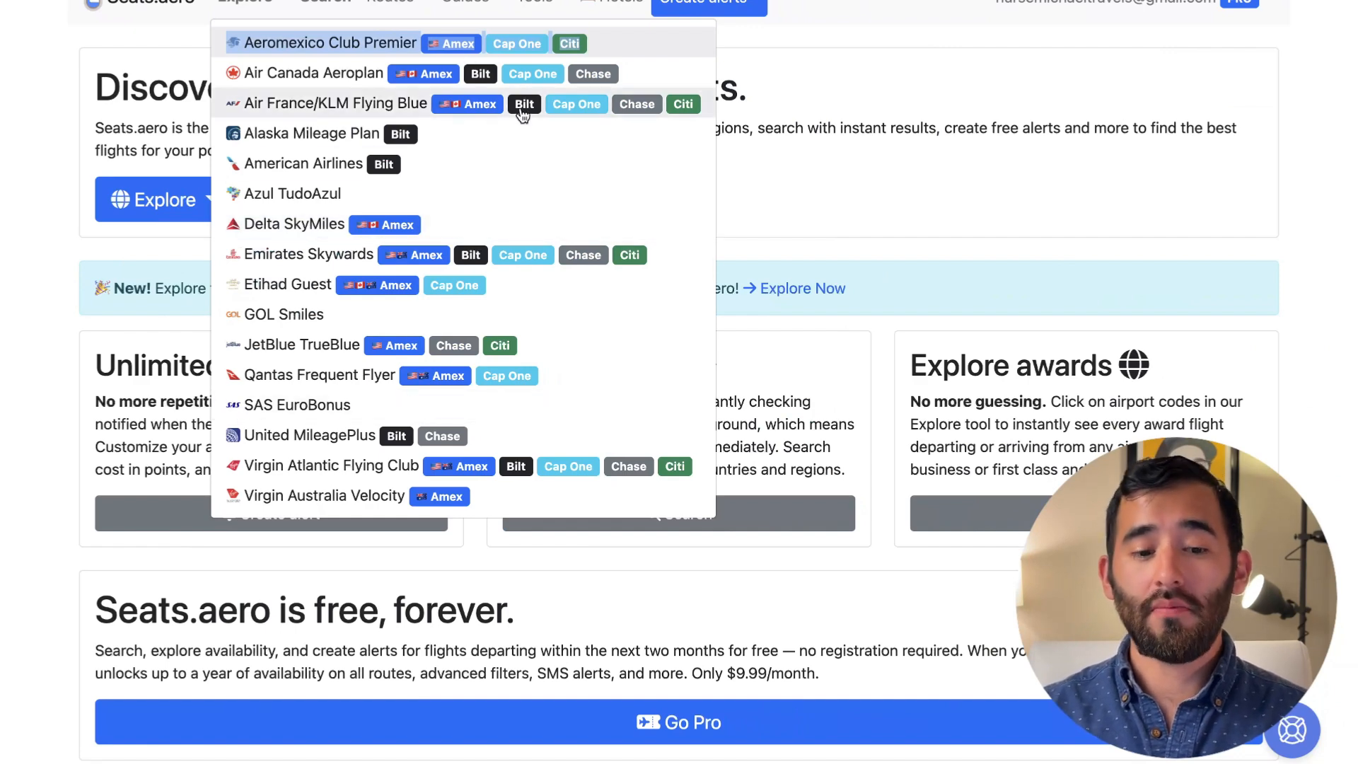
# On Seats.aero, open the Qatar Qsuites Finder and examine the seating types and points prices of North America to Asia flights
pyautogui.moveTo(540, 6)
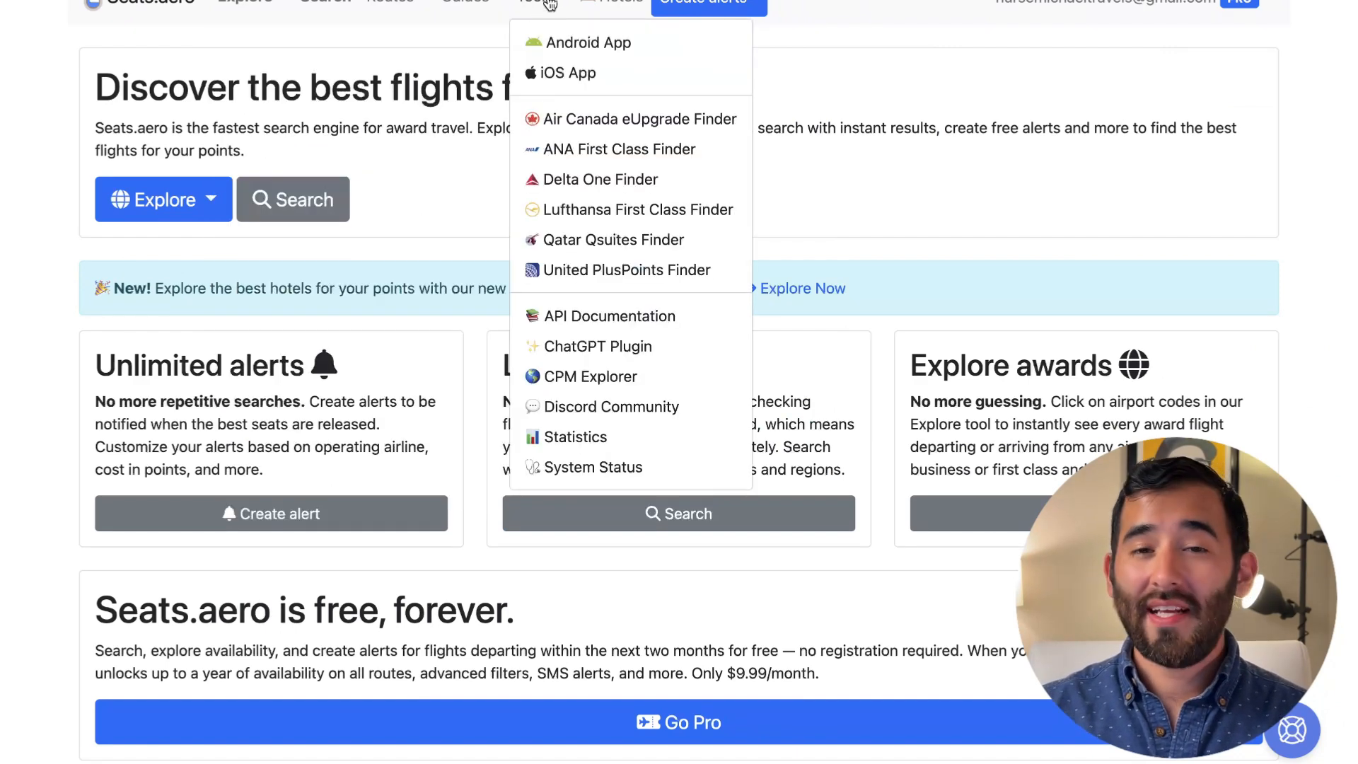
pyautogui.click(594, 244)
pyautogui.scroll(-1, 804, 328)
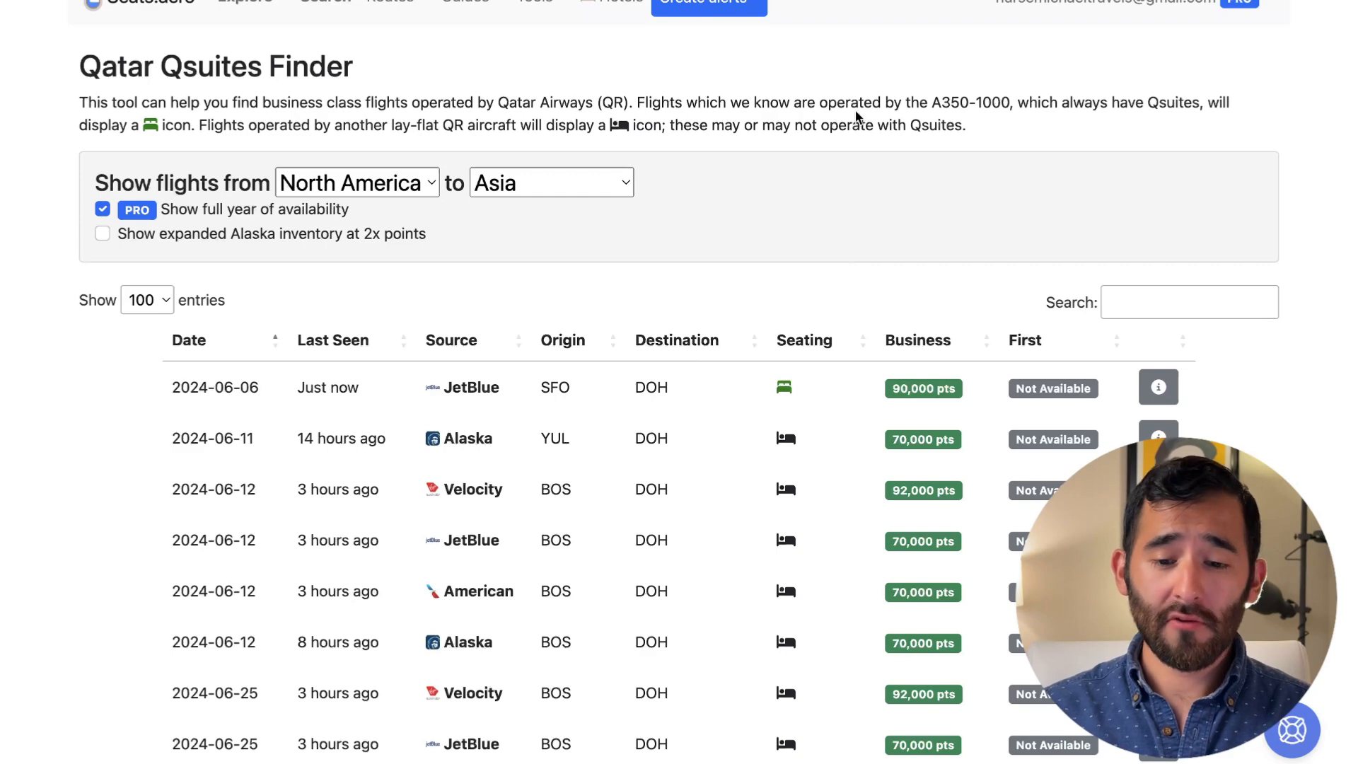
pyautogui.scroll(-1, 799, 151)
pyautogui.scroll(-3, 799, 156)
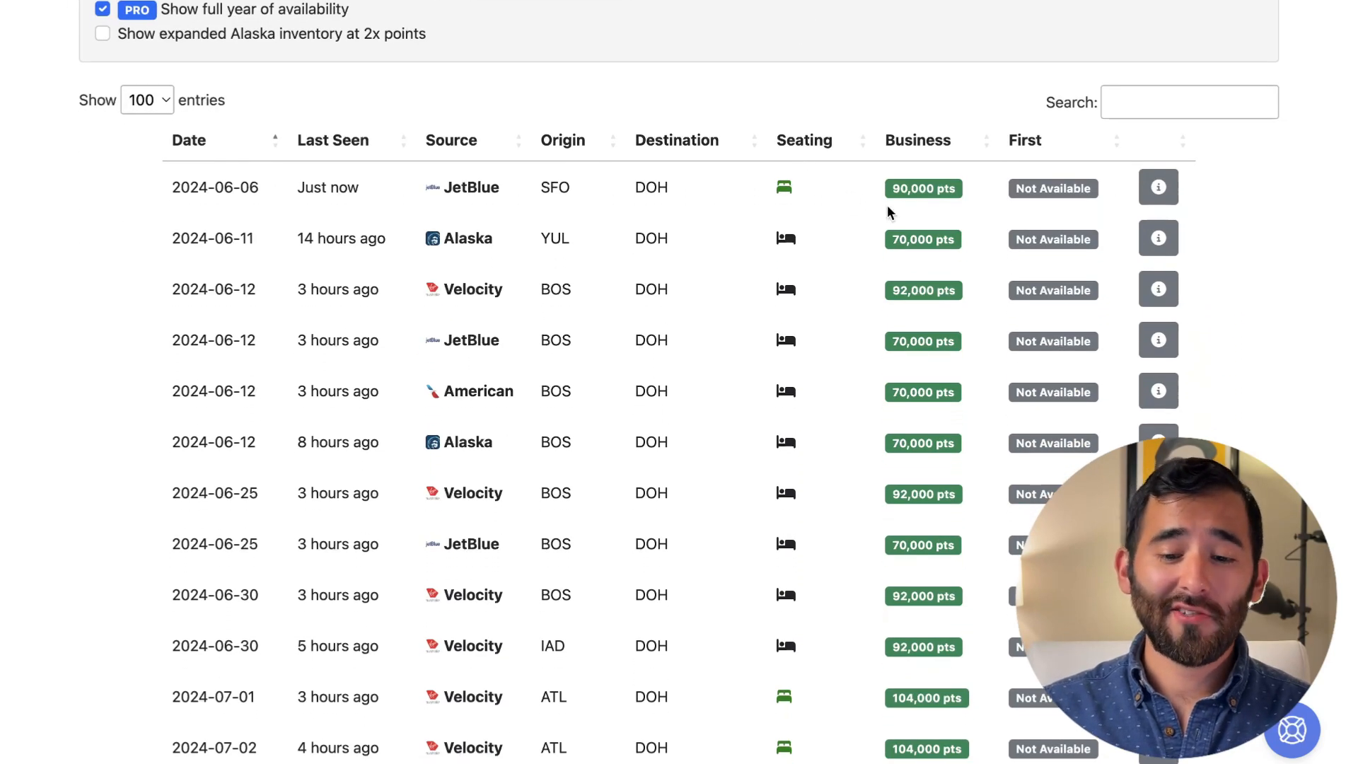
pyautogui.scroll(-4, 957, 213)
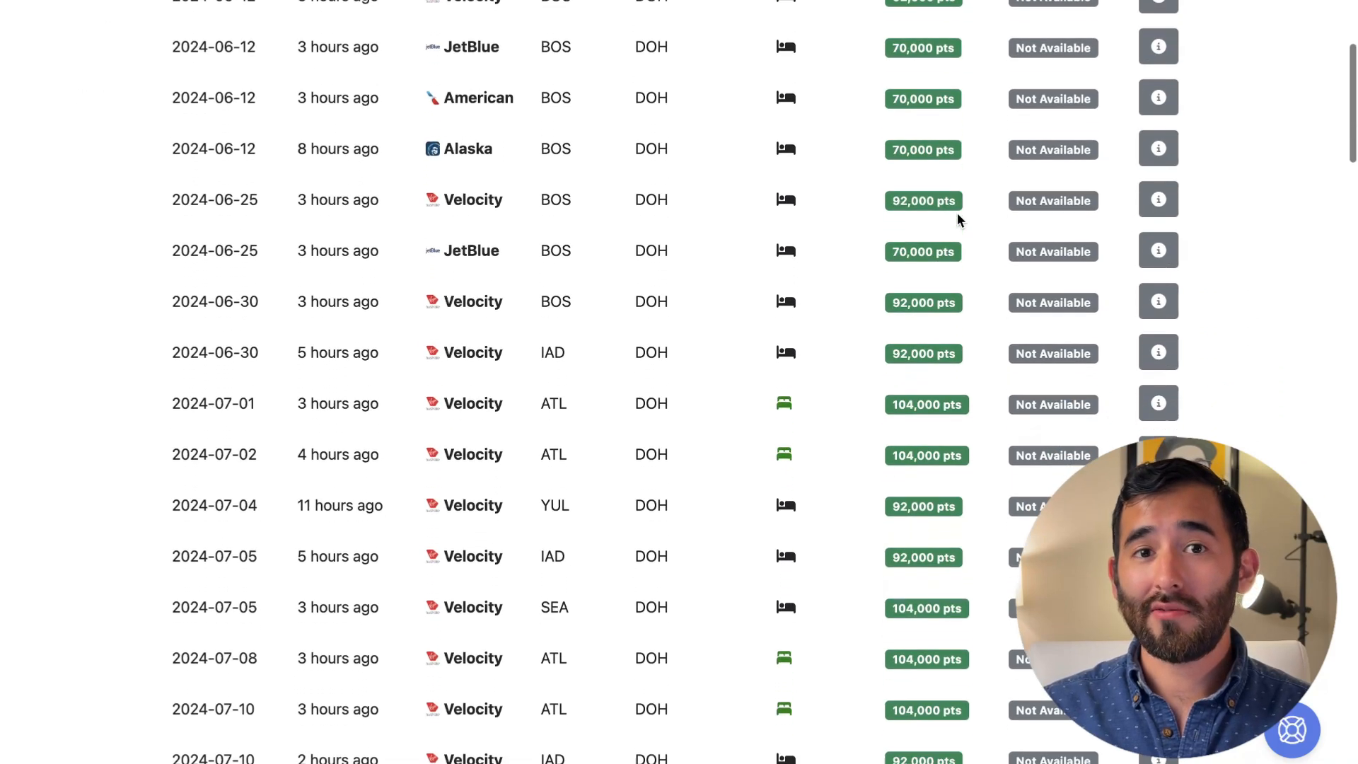
pyautogui.scroll(4, 958, 216)
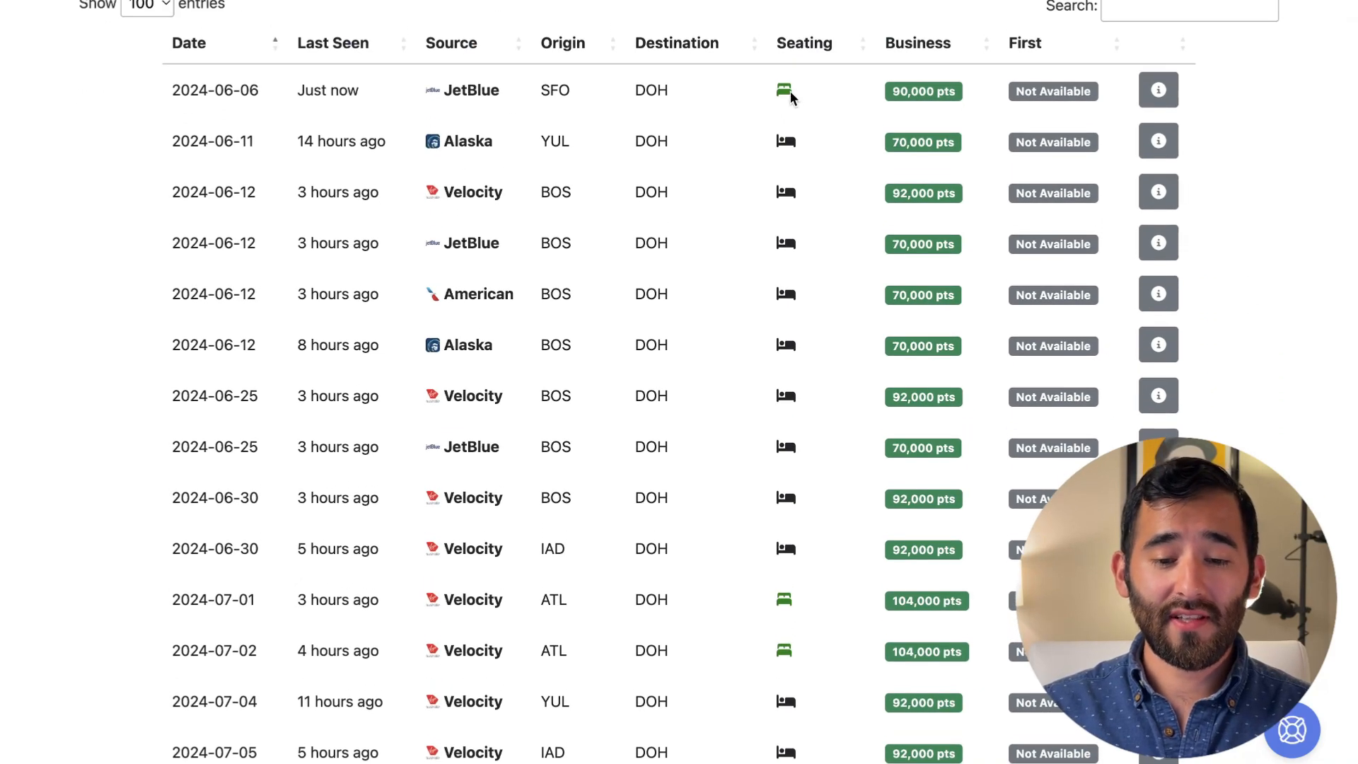
pyautogui.moveTo(784, 91)
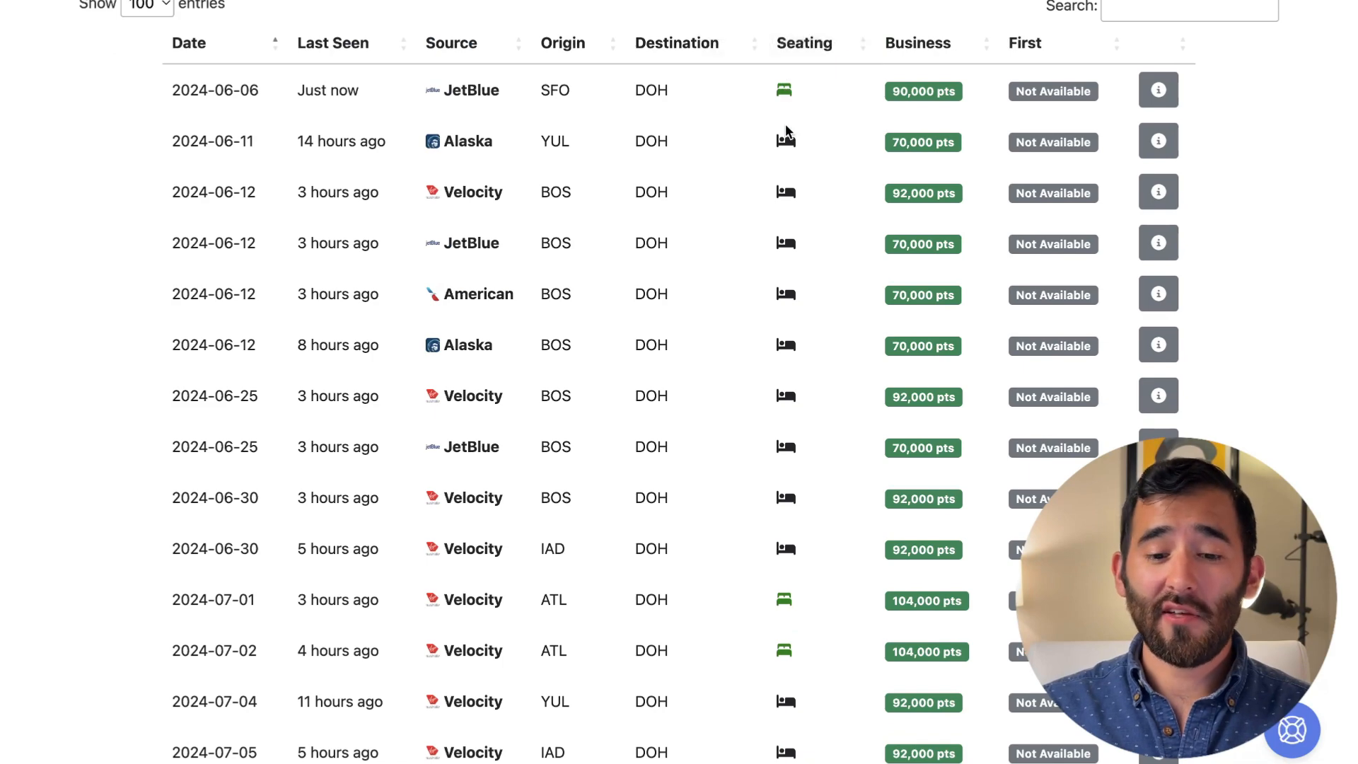
pyautogui.moveTo(787, 142)
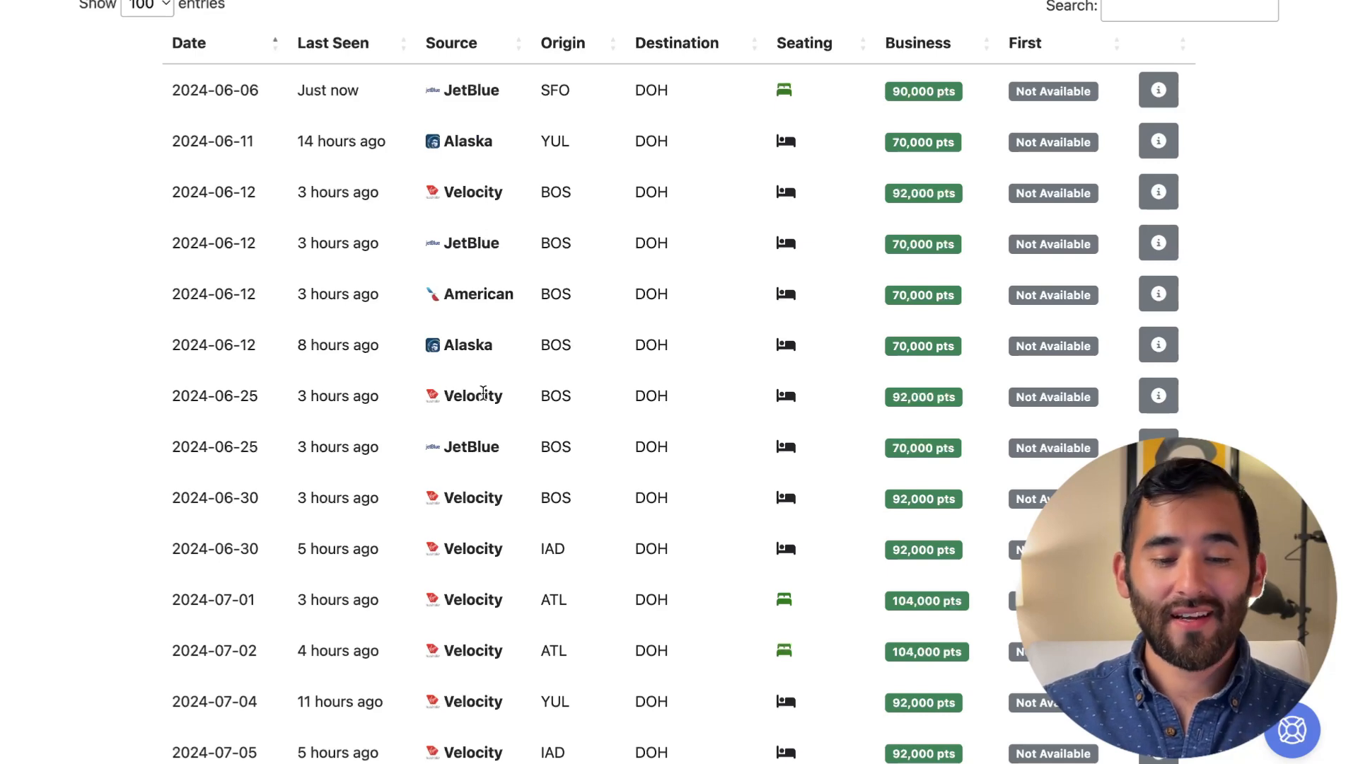
pyautogui.scroll(-10, 651, 218)
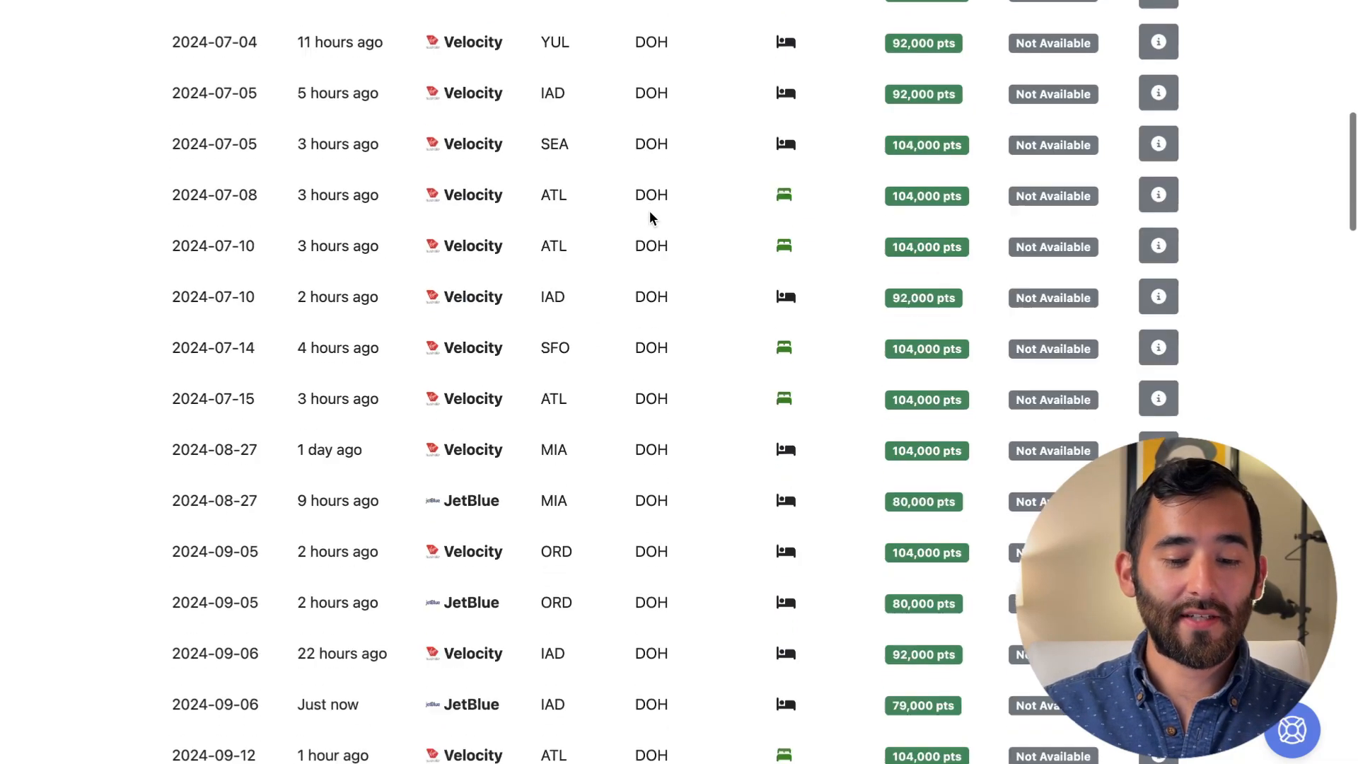
# Filter the Qsuites Finder list by "dfw" and examine the travel dates, sources and seating of the matching flights
pyautogui.scroll(14, 648, 212)
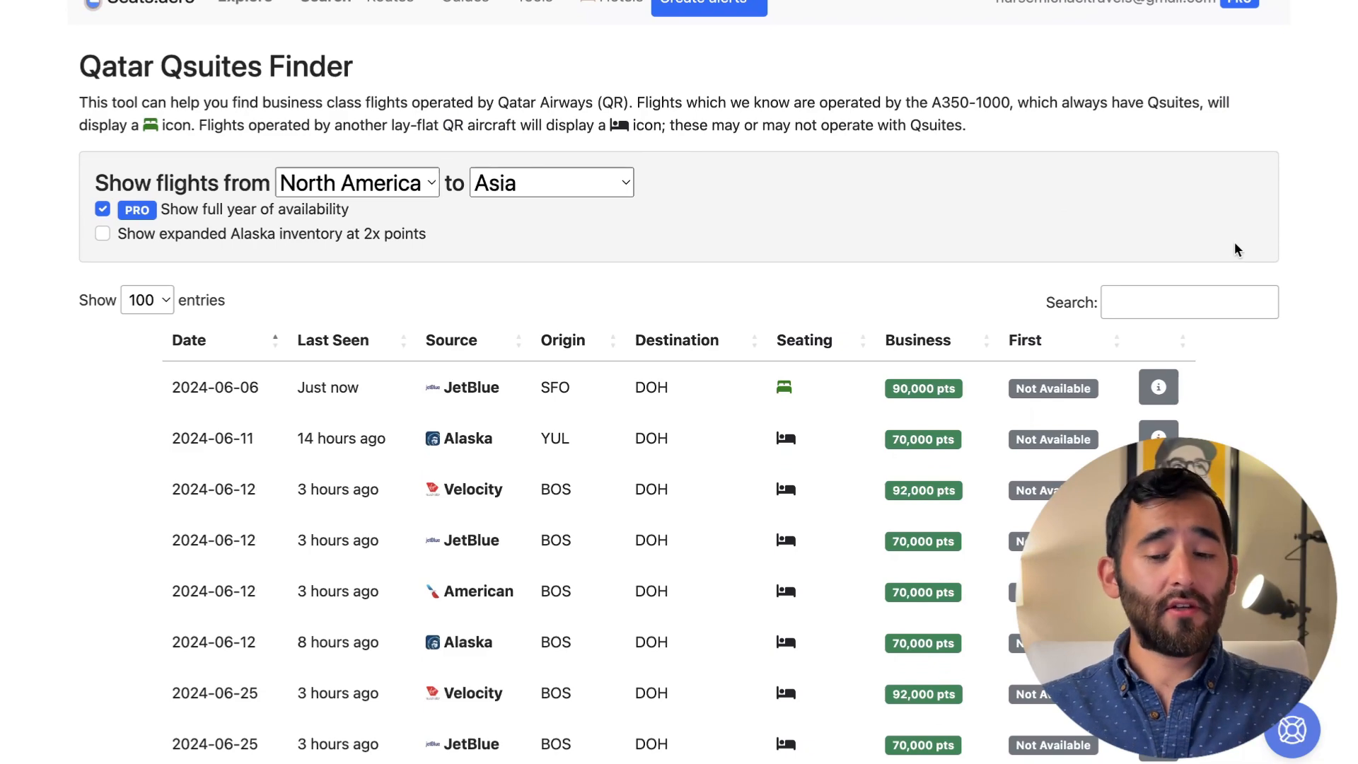
pyautogui.click(1201, 298)
pyautogui.write('dfw')
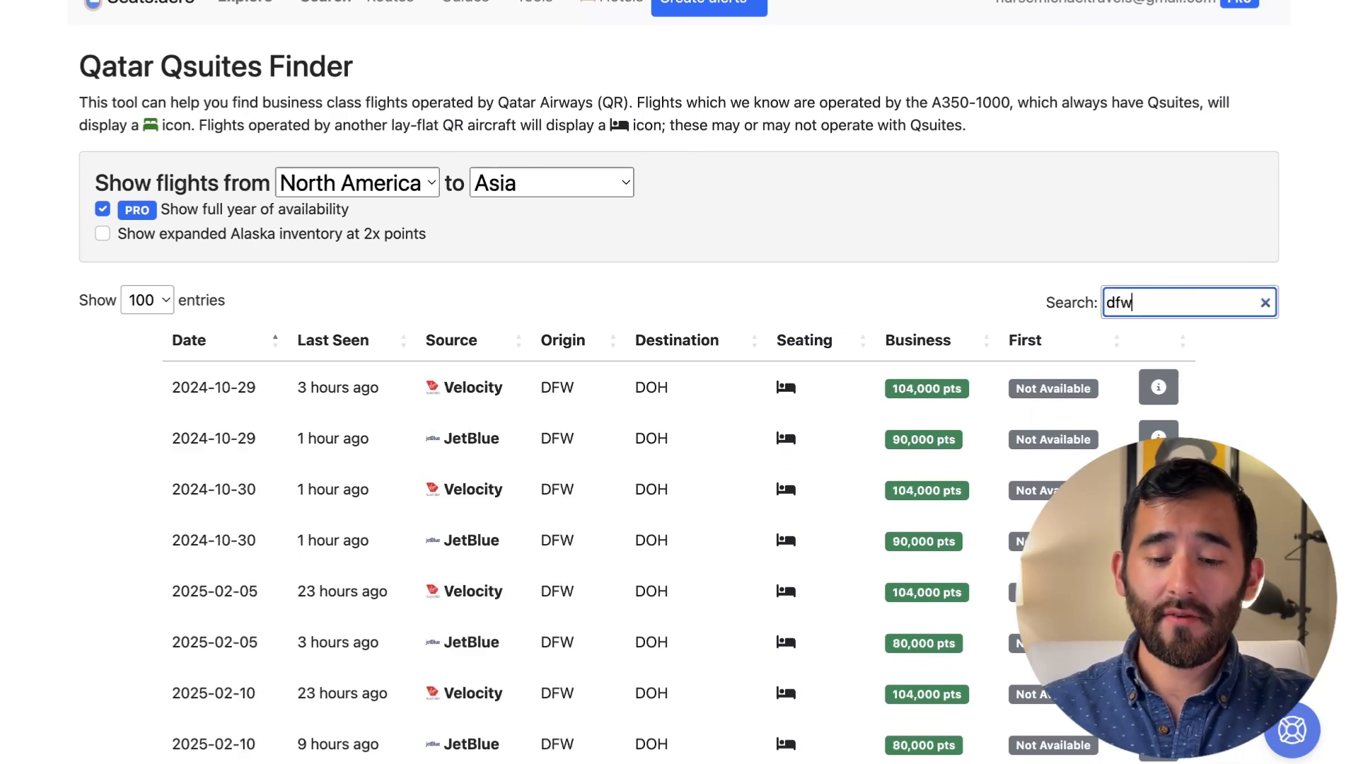
pyautogui.scroll(-5, 658, 417)
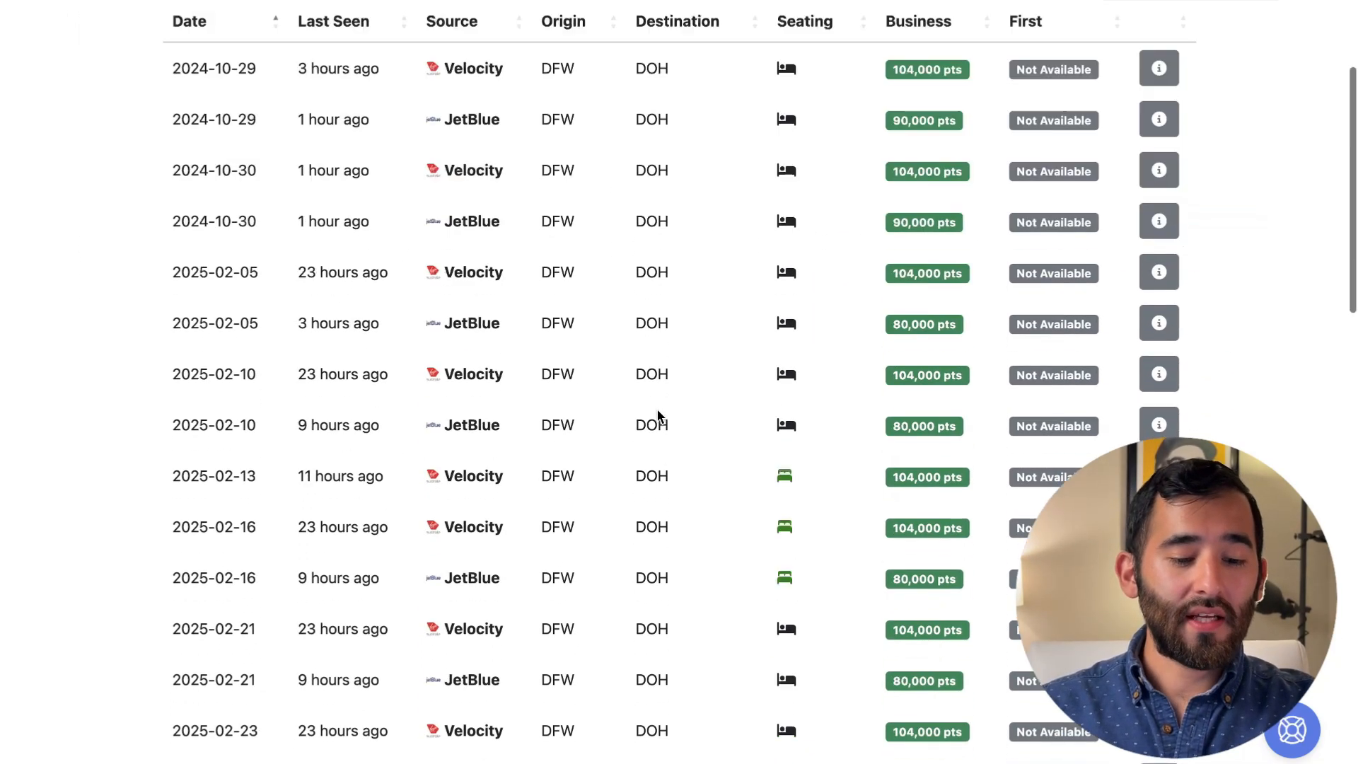
pyautogui.scroll(-15, 657, 417)
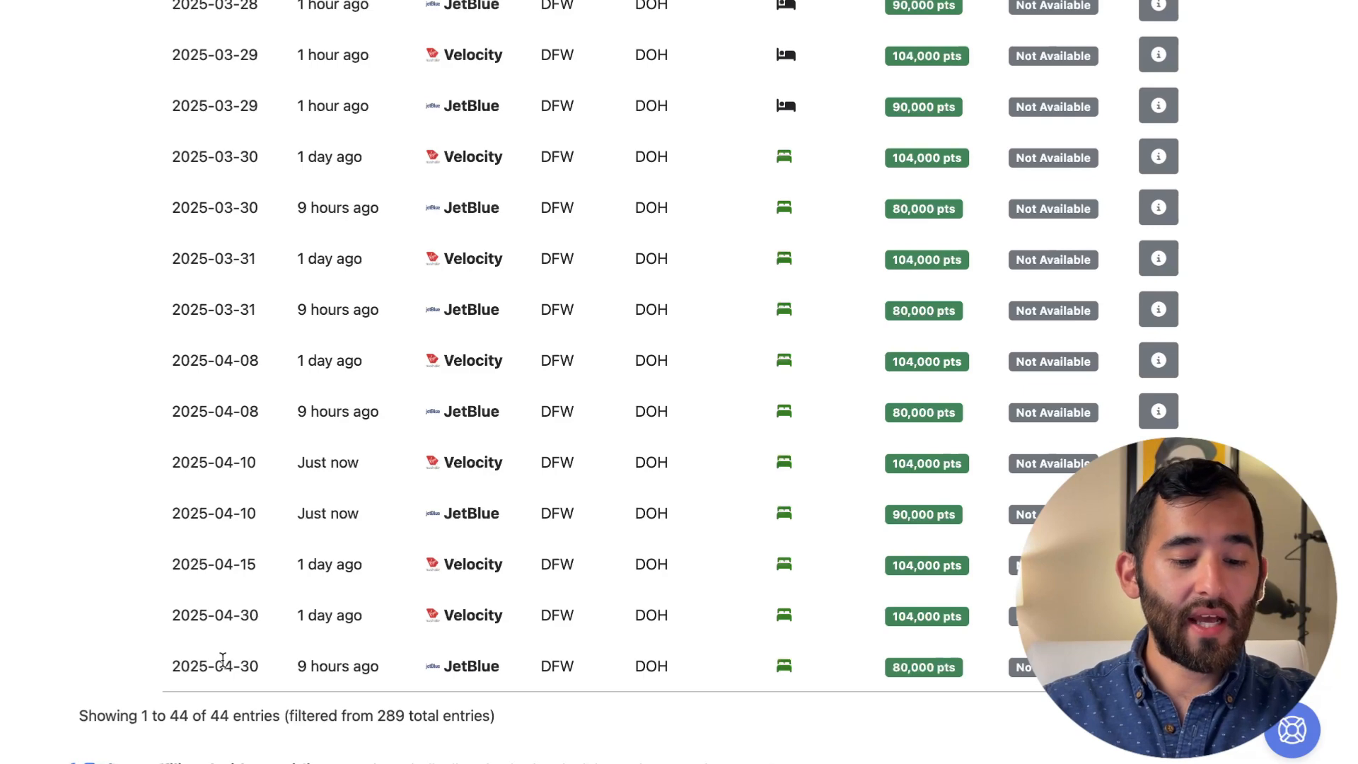
pyautogui.moveTo(223, 665); pyautogui.dragTo(458, 663)
pyautogui.click(467, 664)
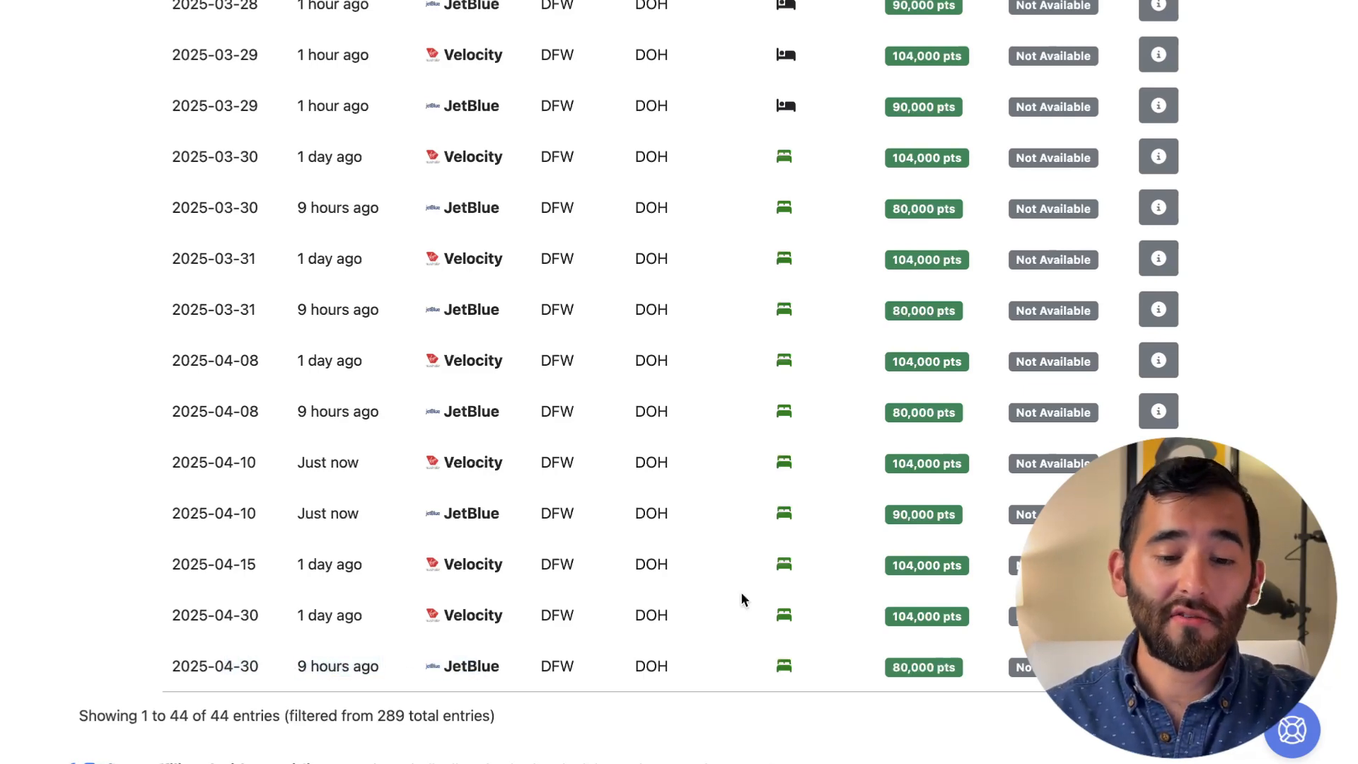
pyautogui.scroll(1, 708, 598)
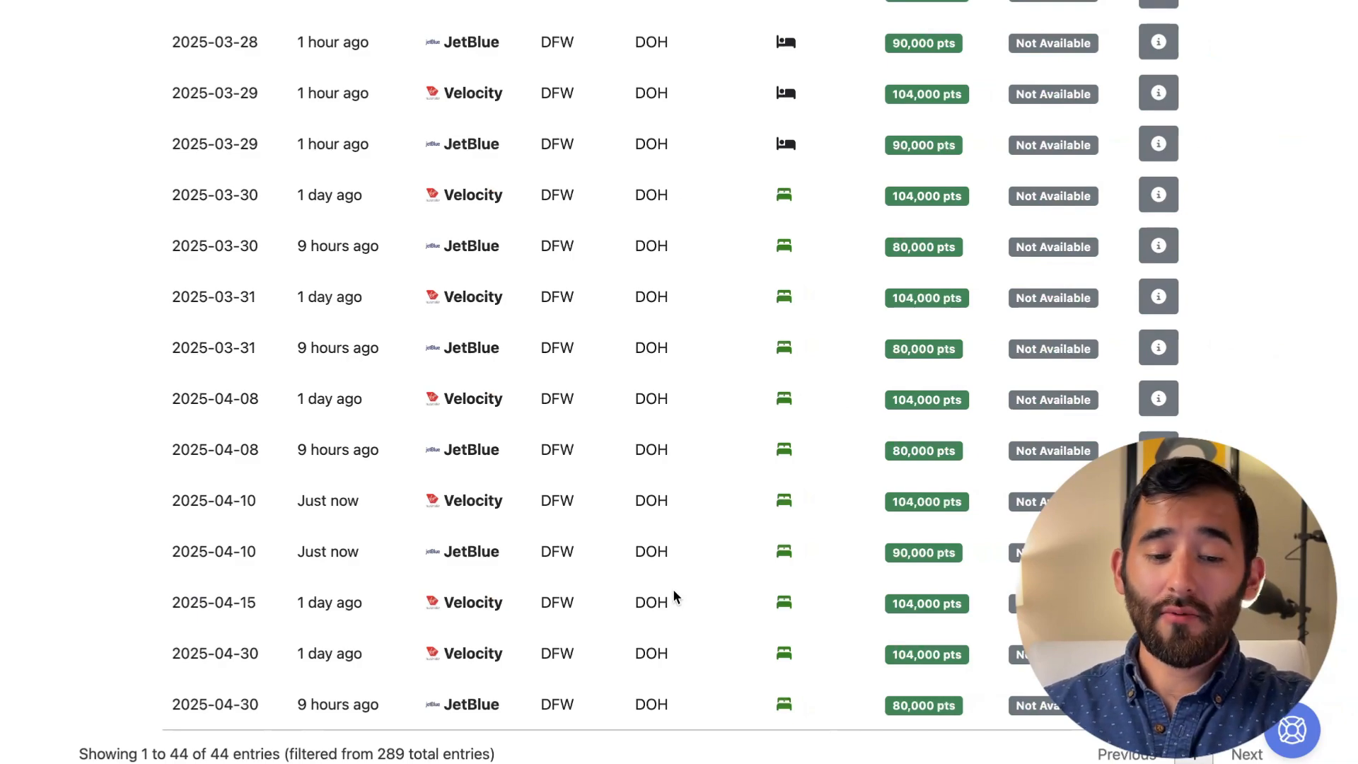
pyautogui.scroll(10, 506, 636)
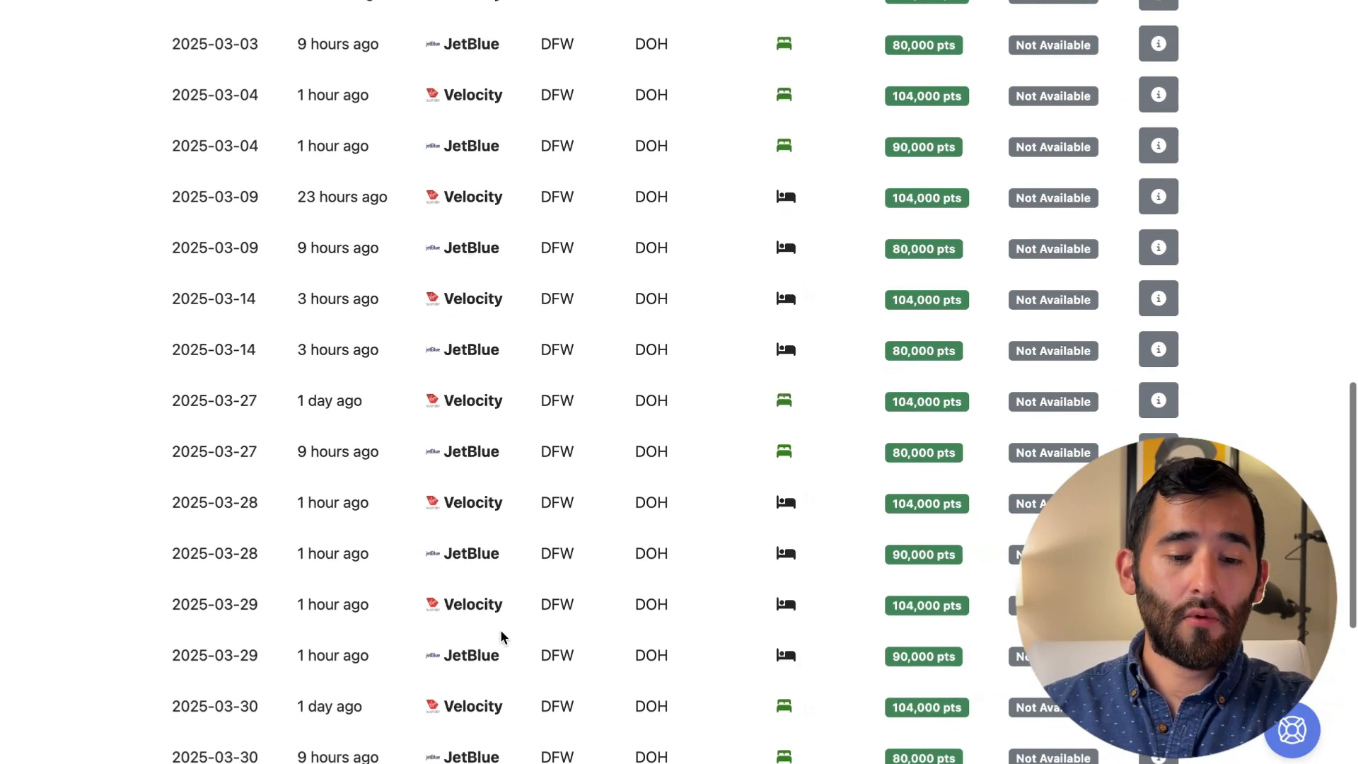
pyautogui.scroll(5, 502, 637)
# Review the Q Suites alert's mileage programs, departing and arriving airports, date range and cabin options in the Create Alert form
pyautogui.scroll(-3, 503, 637)
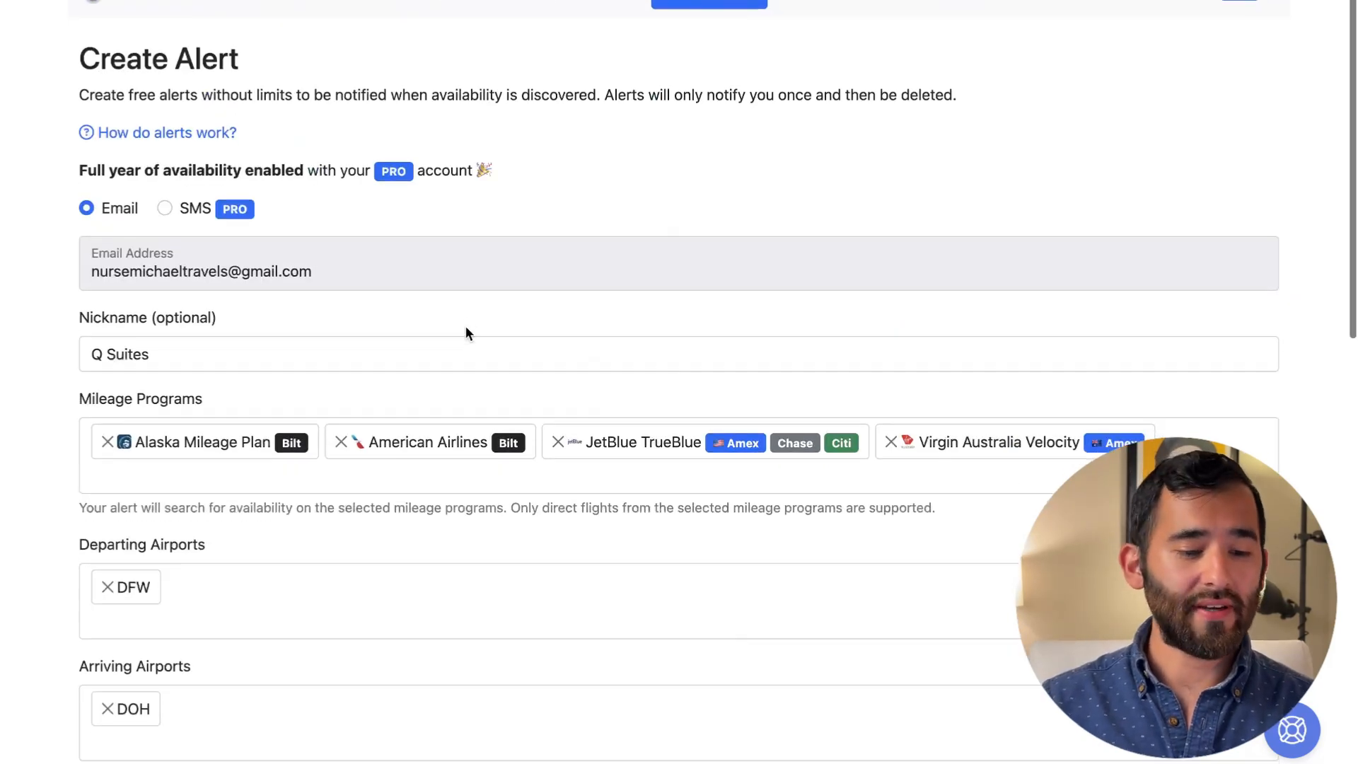
pyautogui.scroll(-3, 466, 327)
pyautogui.scroll(-1, 465, 332)
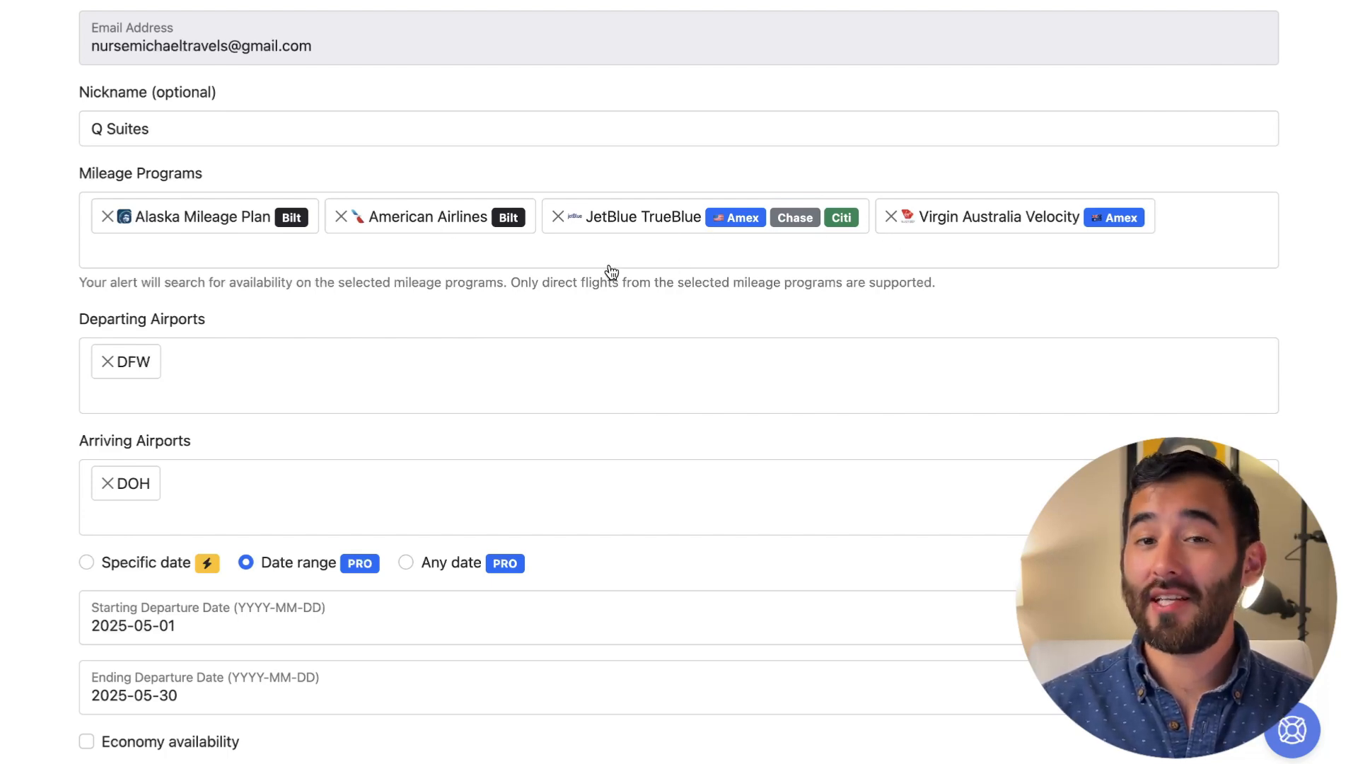
pyautogui.scroll(-1, 609, 271)
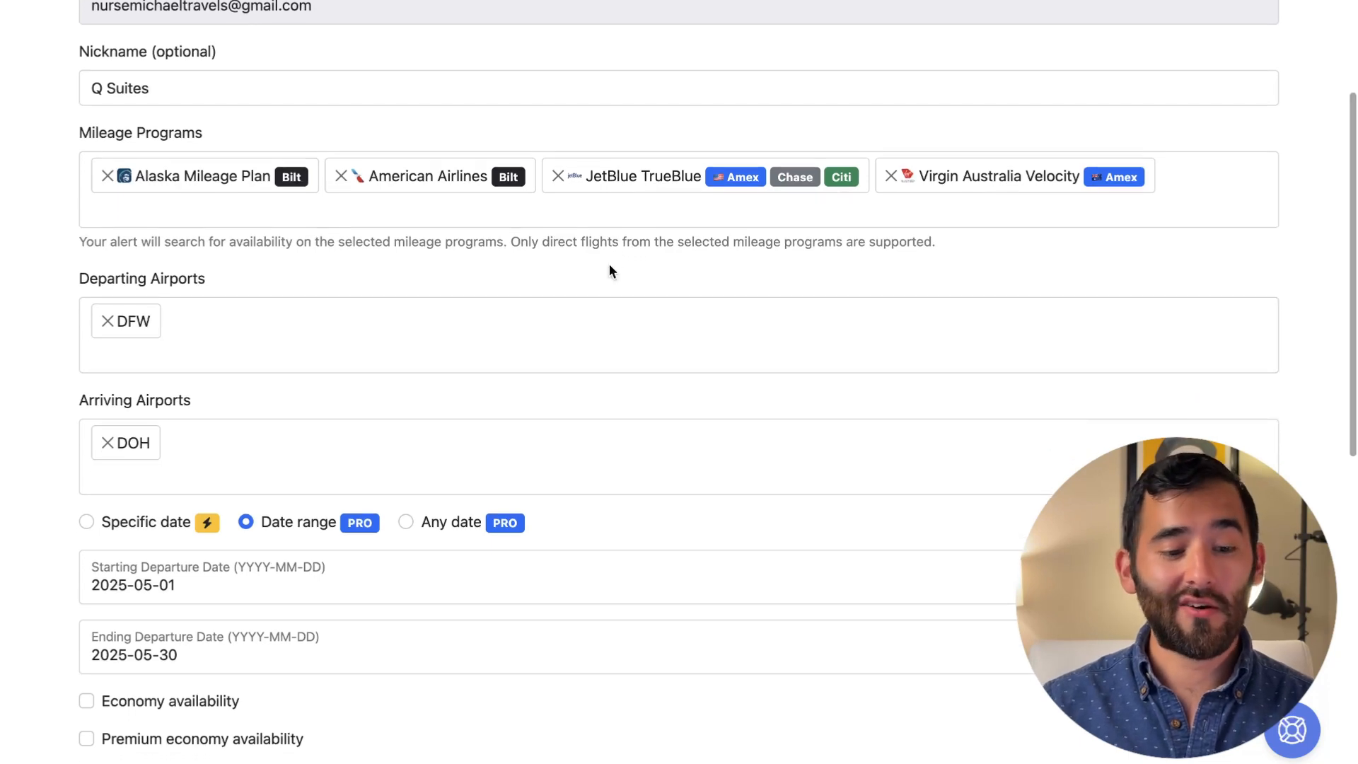
pyautogui.scroll(-2, 605, 269)
pyautogui.scroll(-1, 338, 211)
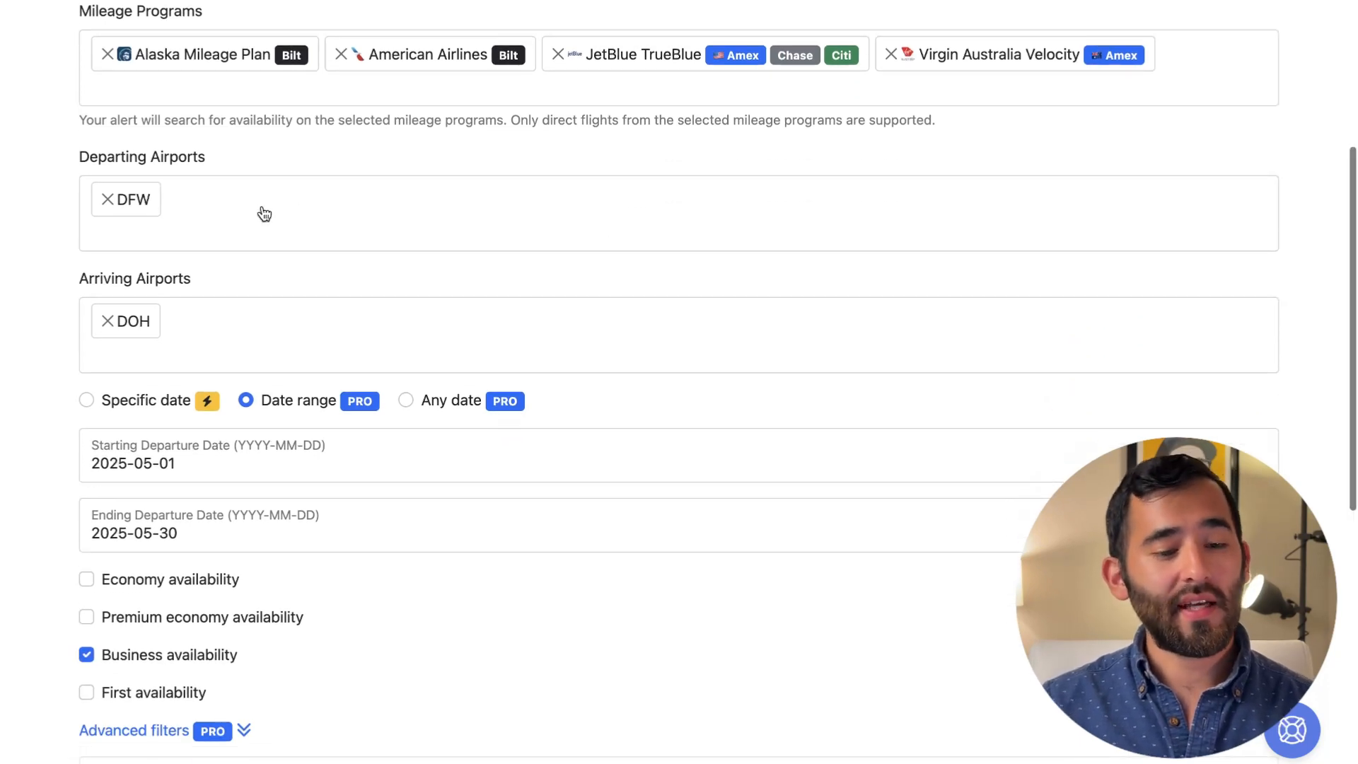
# Review the Q Suites alert's airports, date range and advanced filters, and check its maximum points cost against the DFW flight list's business prices
pyautogui.click(265, 212)
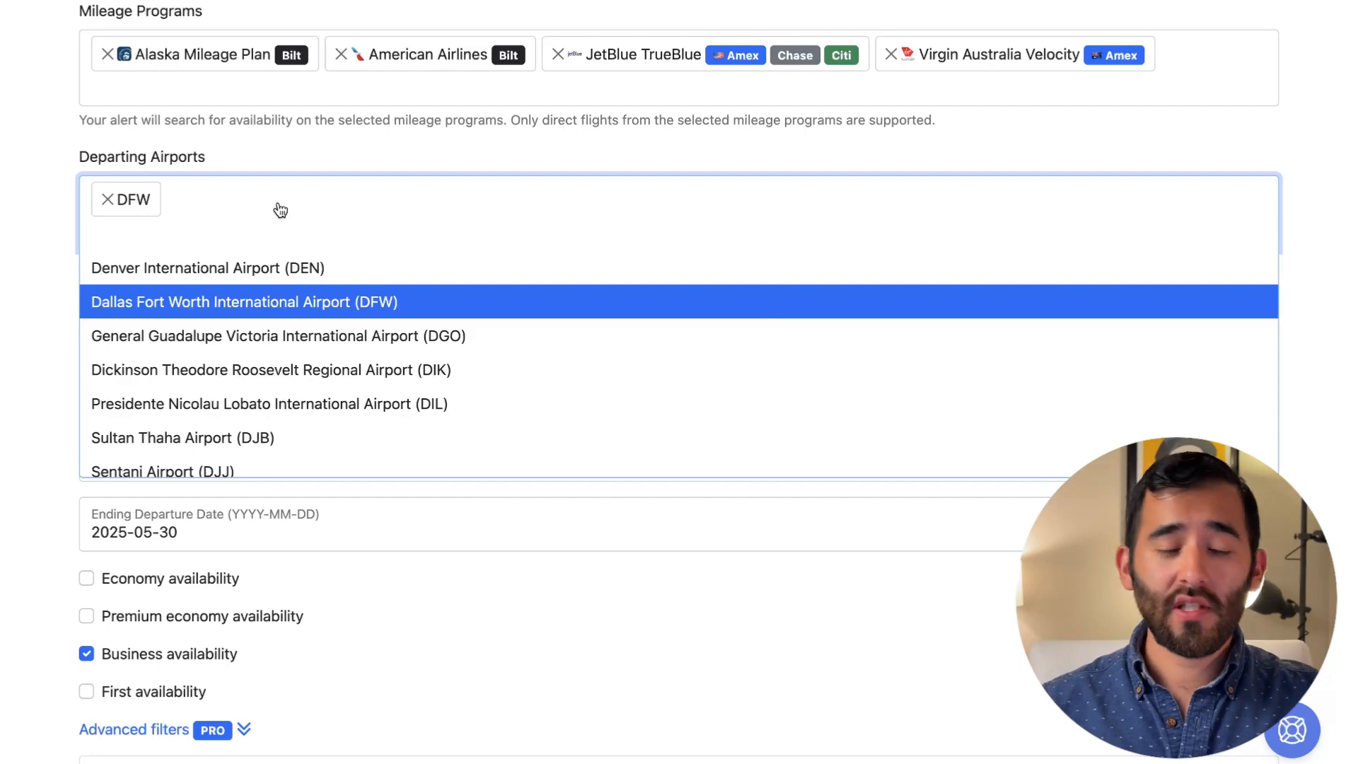
pyautogui.click(23, 292)
pyautogui.scroll(-3, 218, 252)
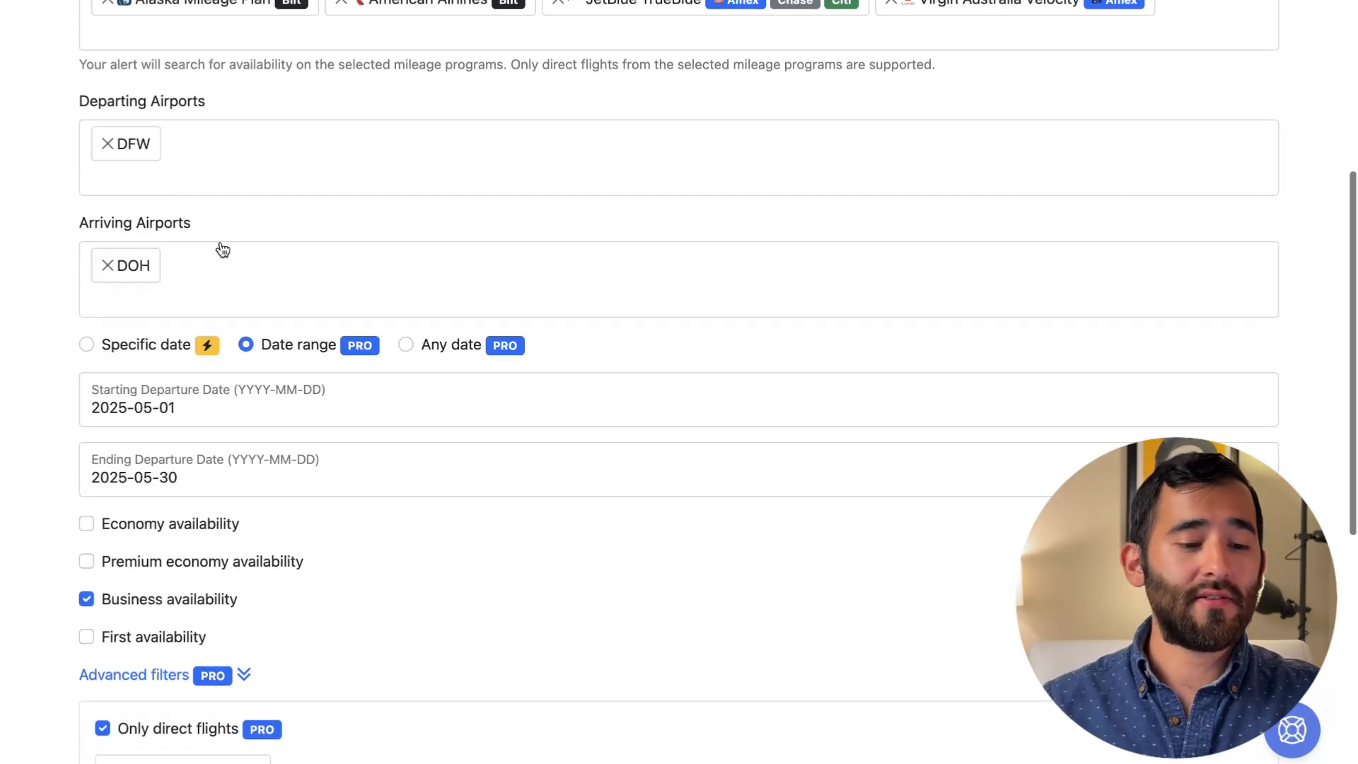
pyautogui.scroll(-3, 184, 219)
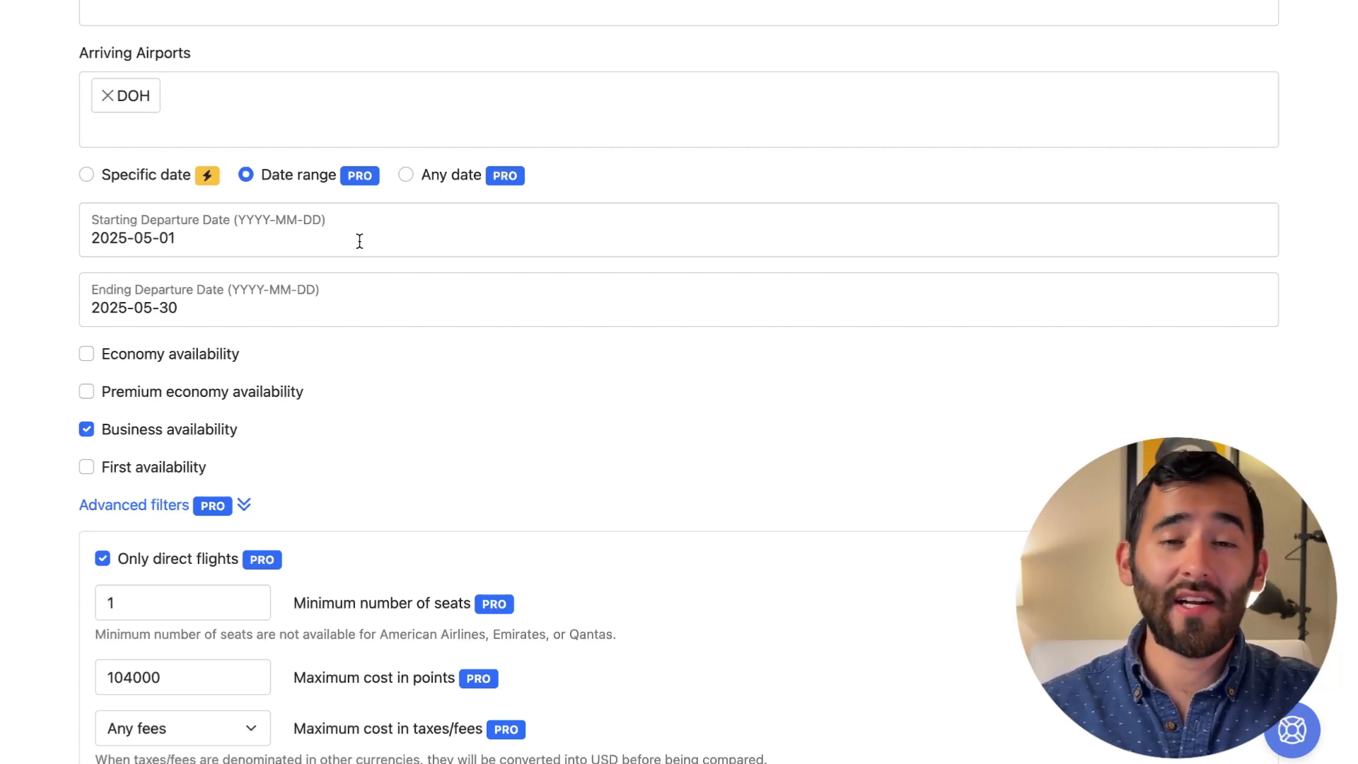
pyautogui.scroll(-3, 432, 233)
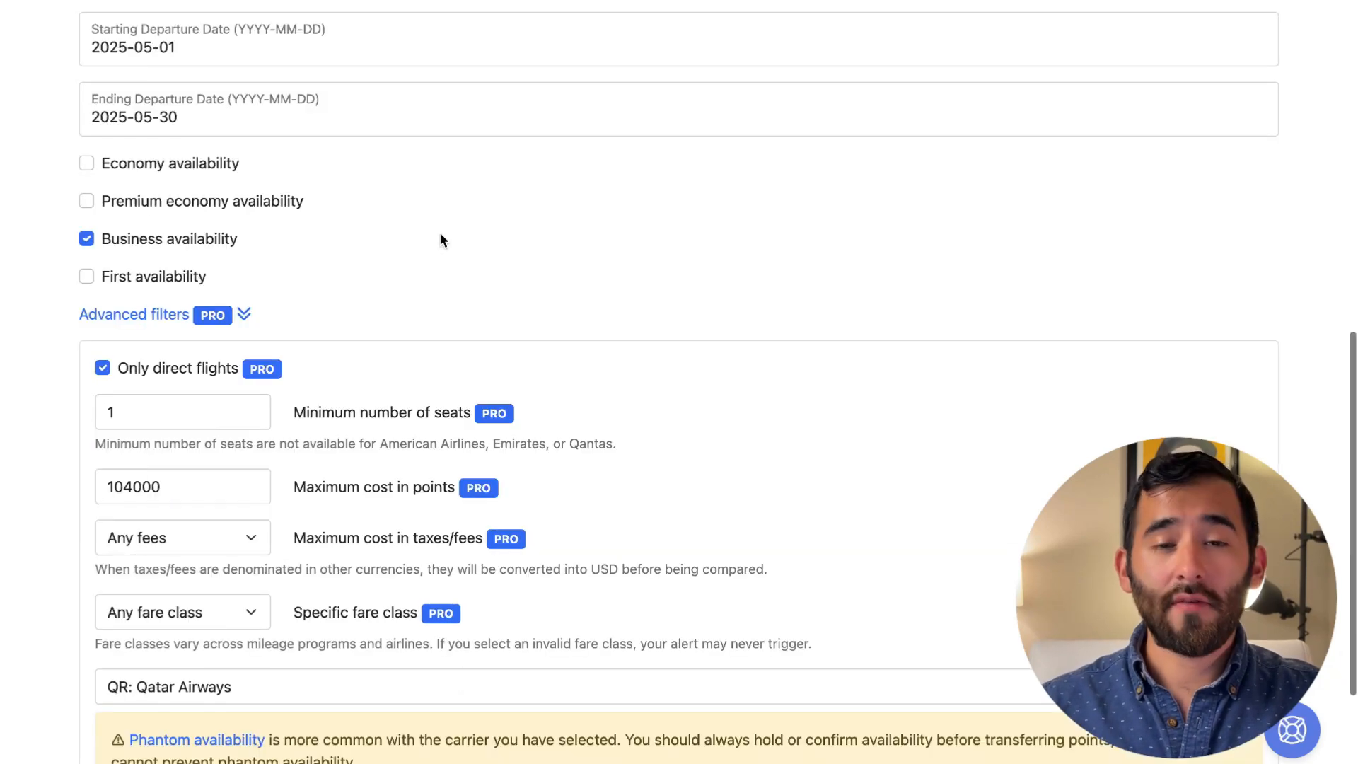
pyautogui.scroll(-3, 397, 197)
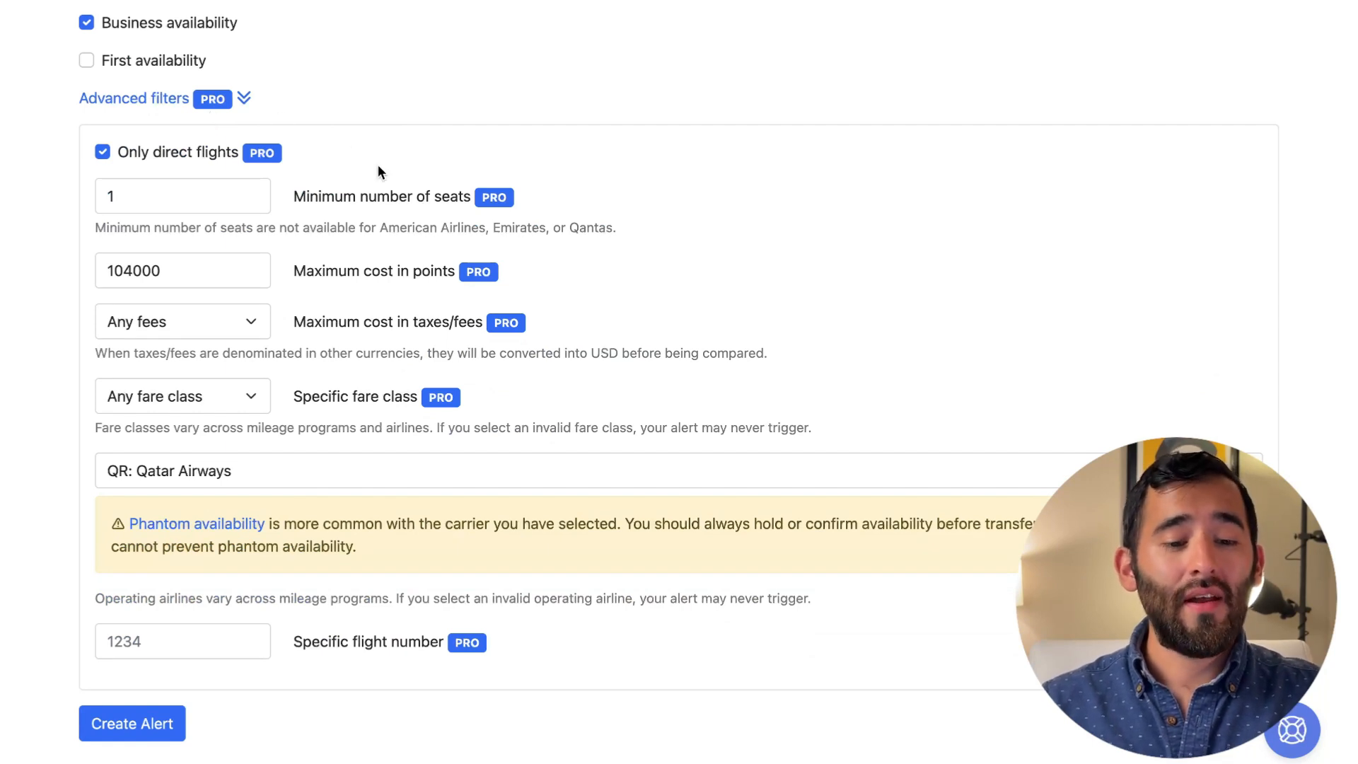
pyautogui.scroll(-1, 215, 225)
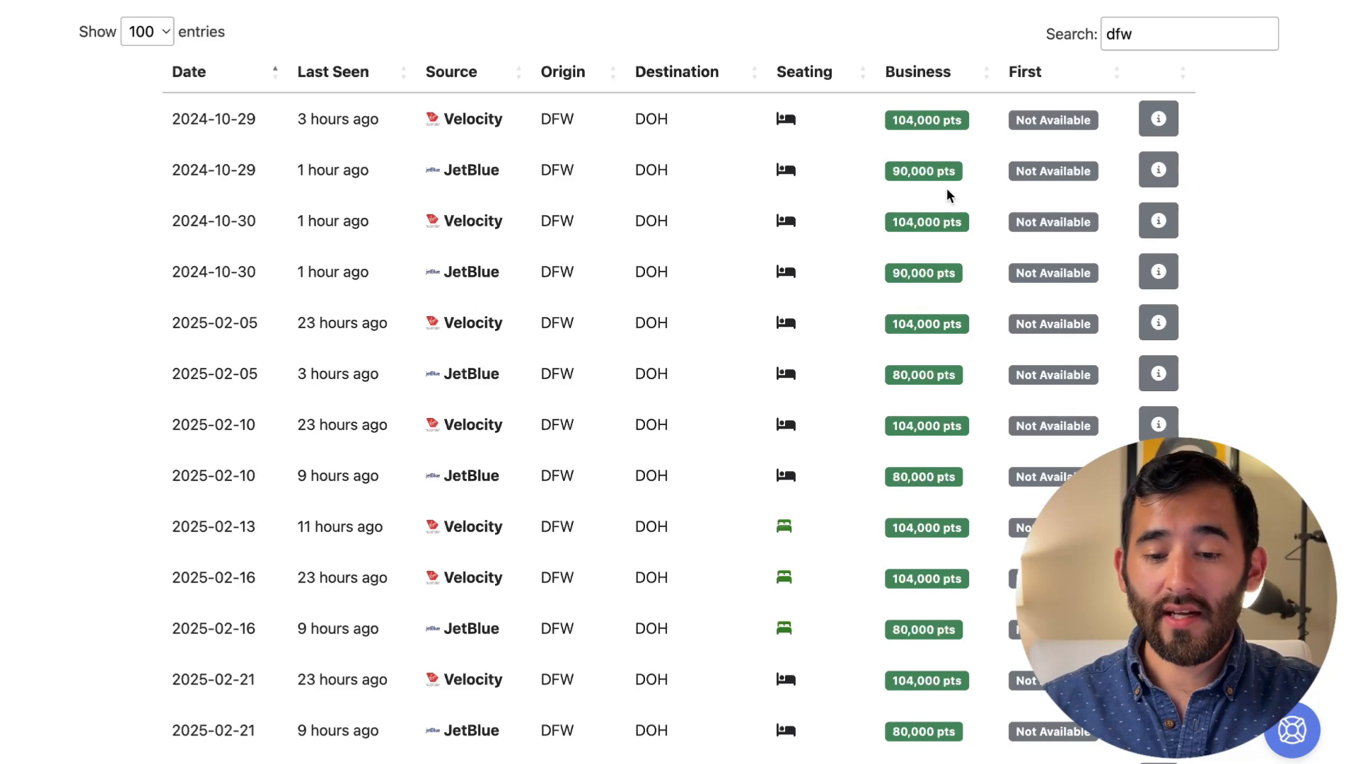
pyautogui.moveTo(935, 225)
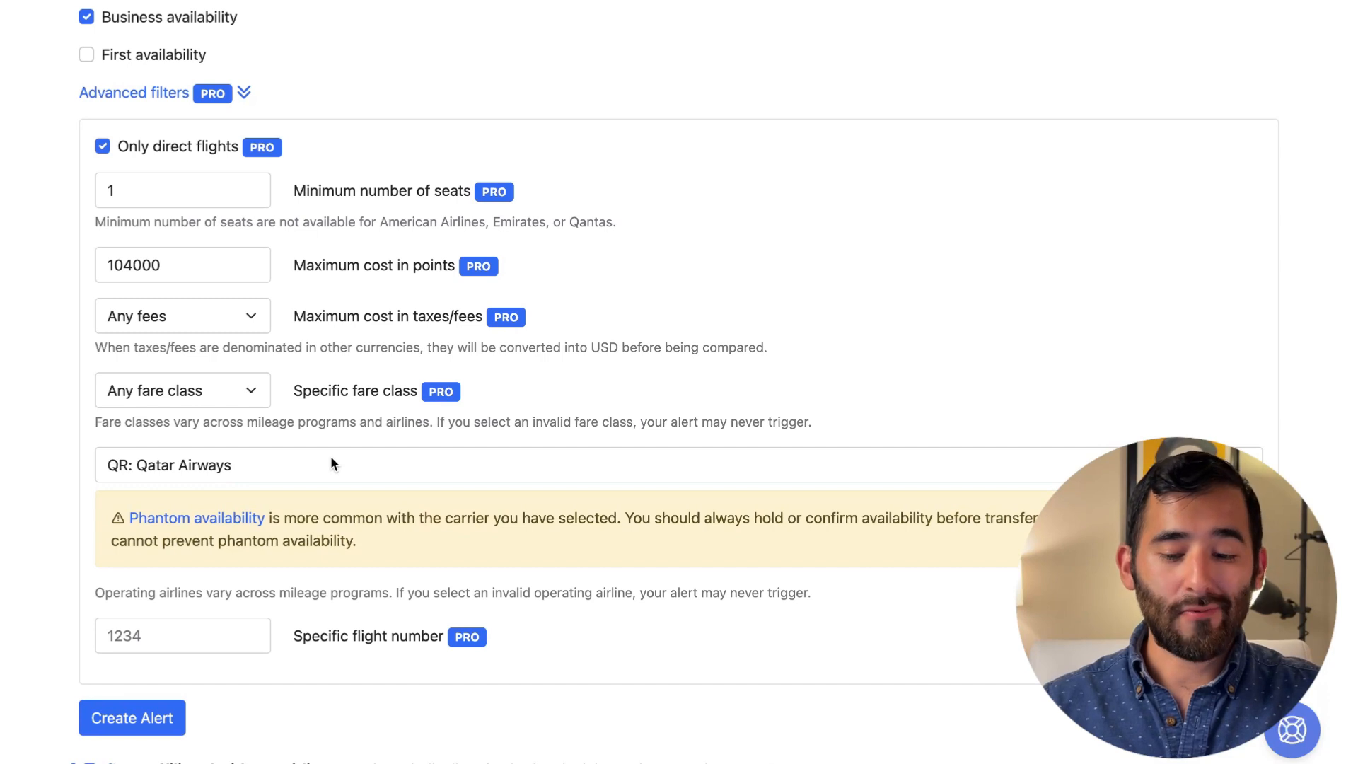
# Look up the Qatar Airways flight numbers serving Dallas (DFW) for the alert's specific flight number filter
pyautogui.click(161, 636)
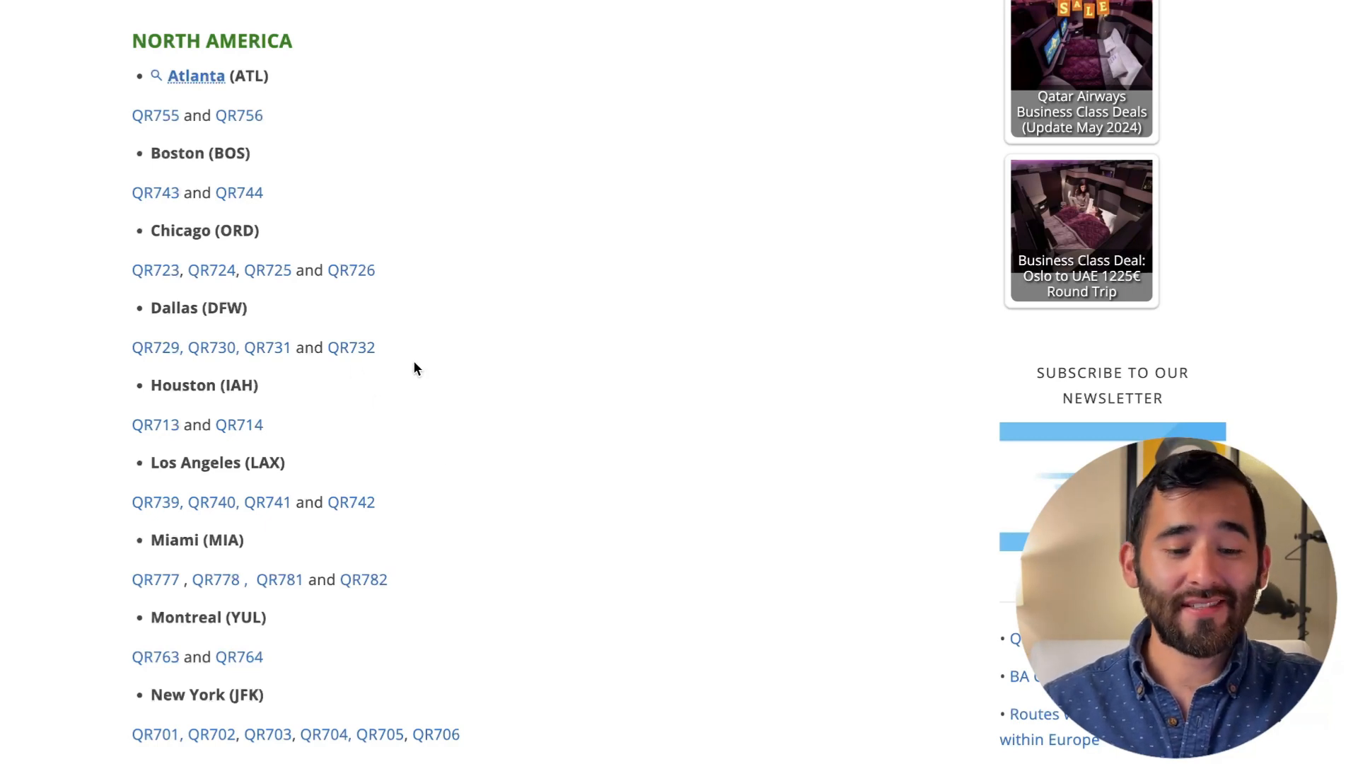
pyautogui.moveTo(413, 360); pyautogui.dragTo(130, 355)
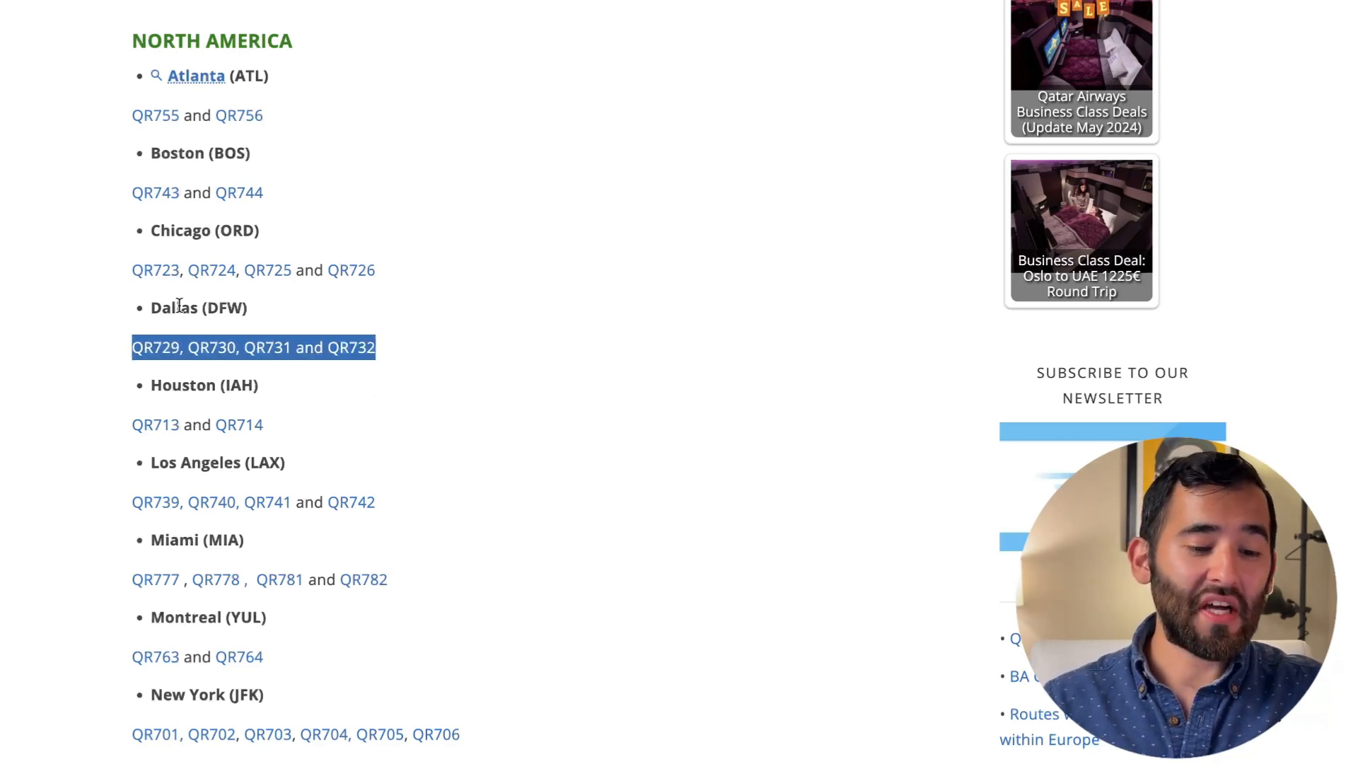
pyautogui.doubleClick(216, 307)
pyautogui.click(220, 306)
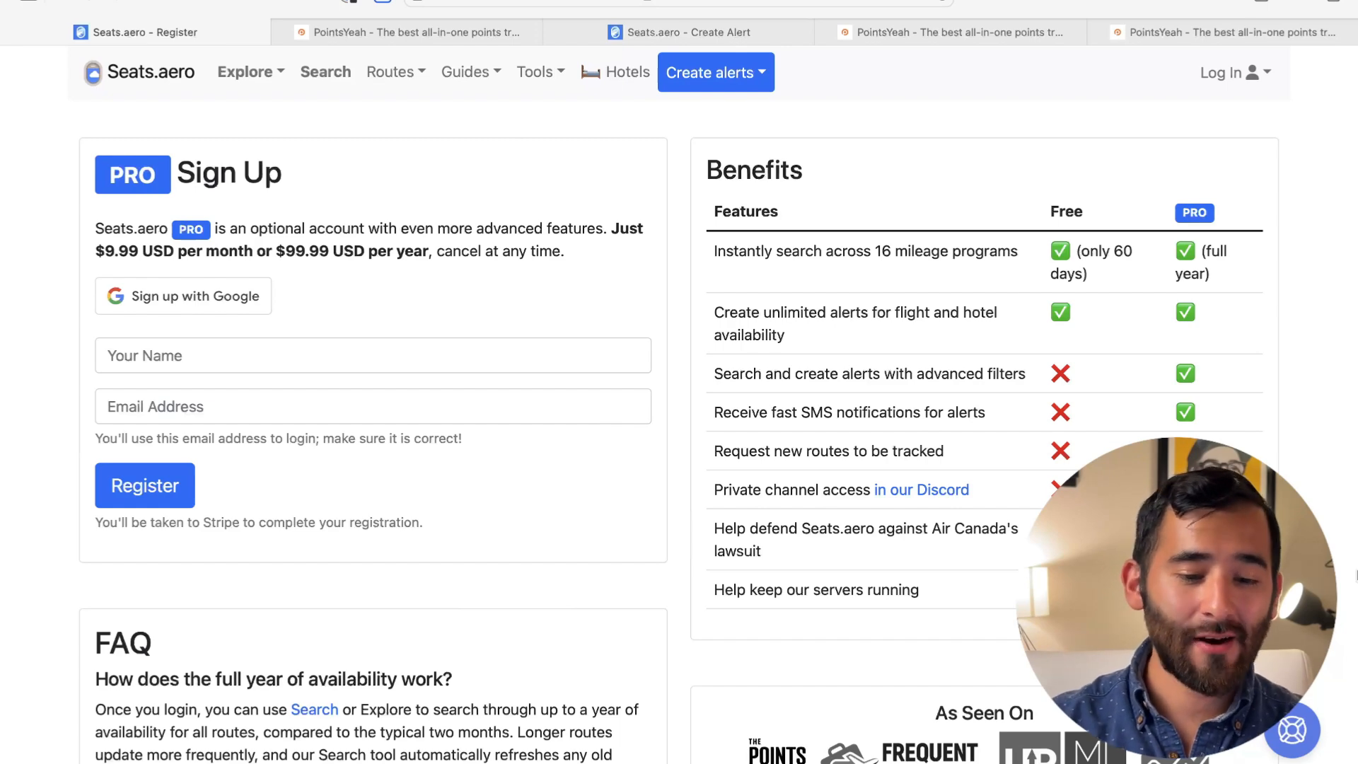
# Compare the free and Pro benefits on the Seats.aero sign-up page, and check the advanced filters in the free Create Alert form
pyautogui.scroll(-2, 708, 444)
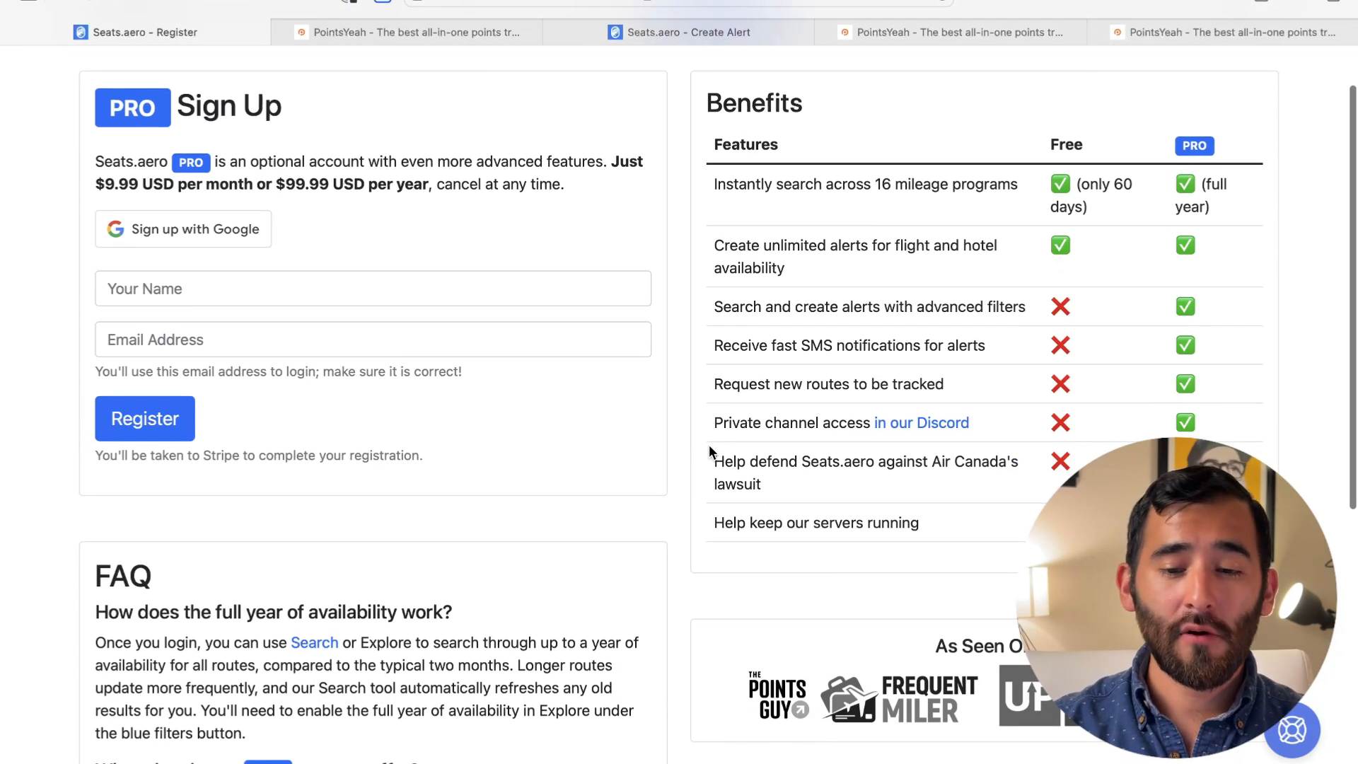
pyautogui.scroll(-1, 708, 444)
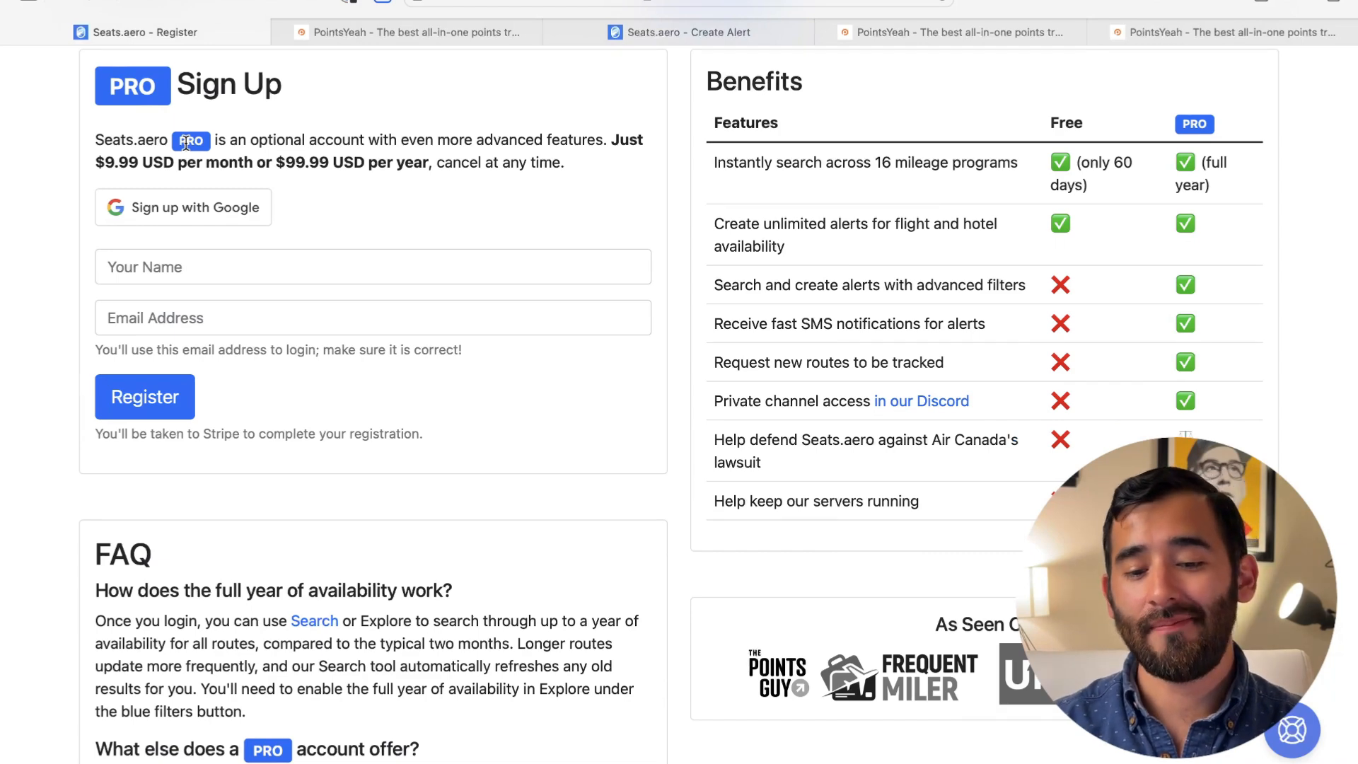
pyautogui.click(689, 40)
pyautogui.scroll(-2, 618, 254)
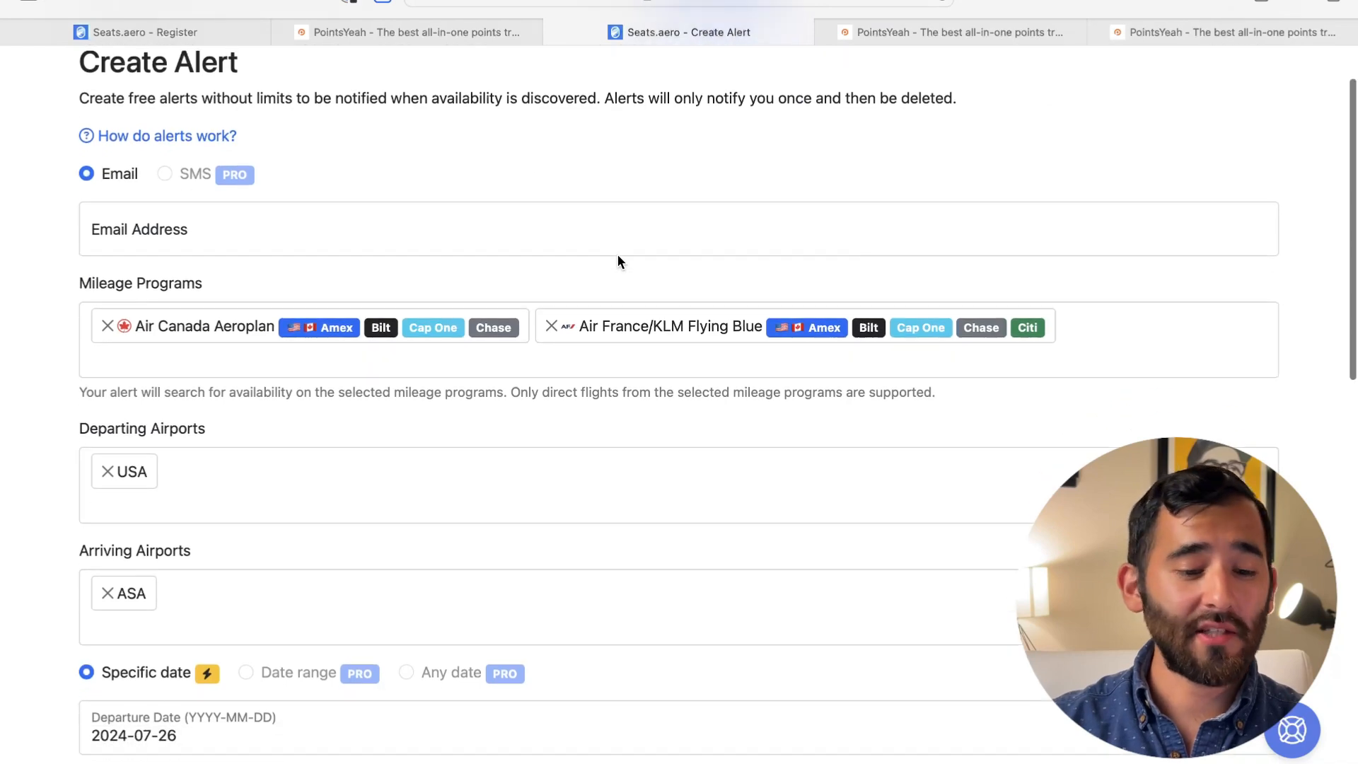
pyautogui.scroll(-10, 617, 256)
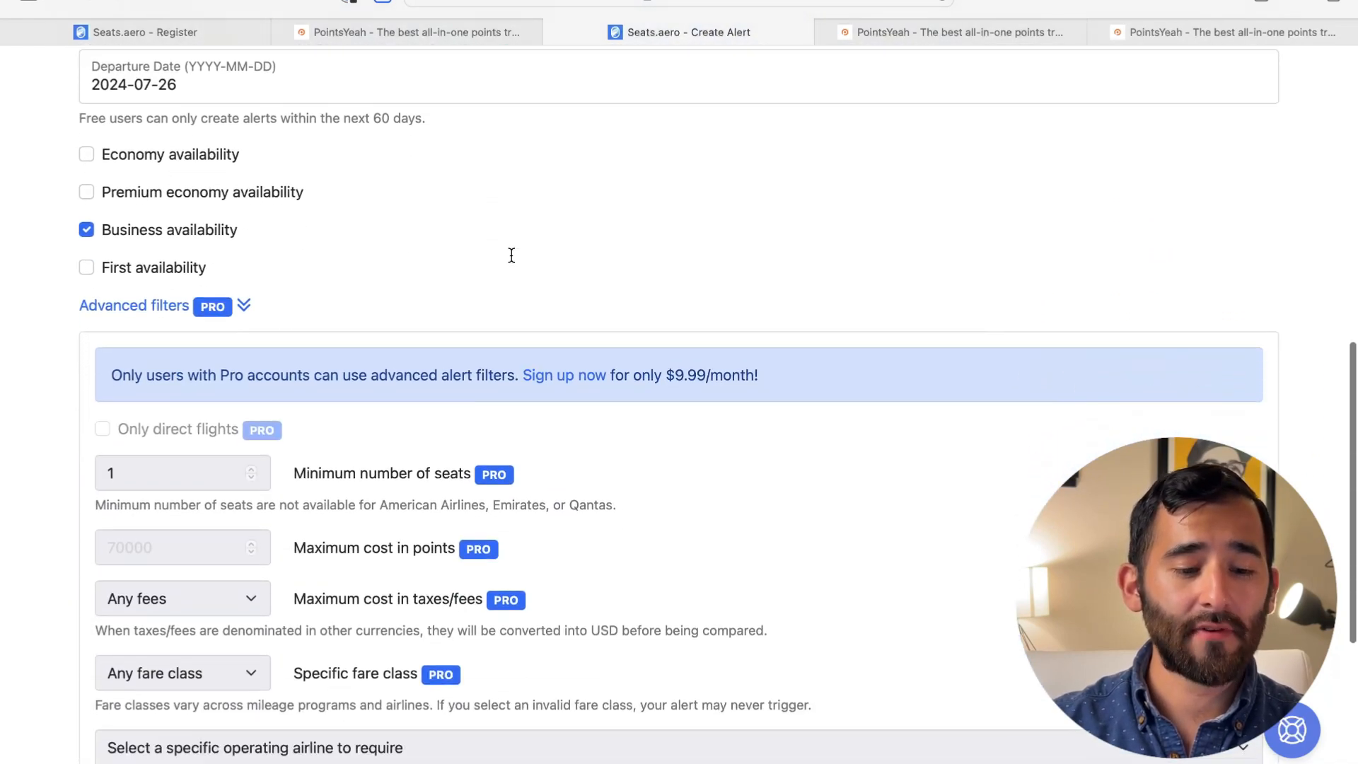
pyautogui.click(170, 306)
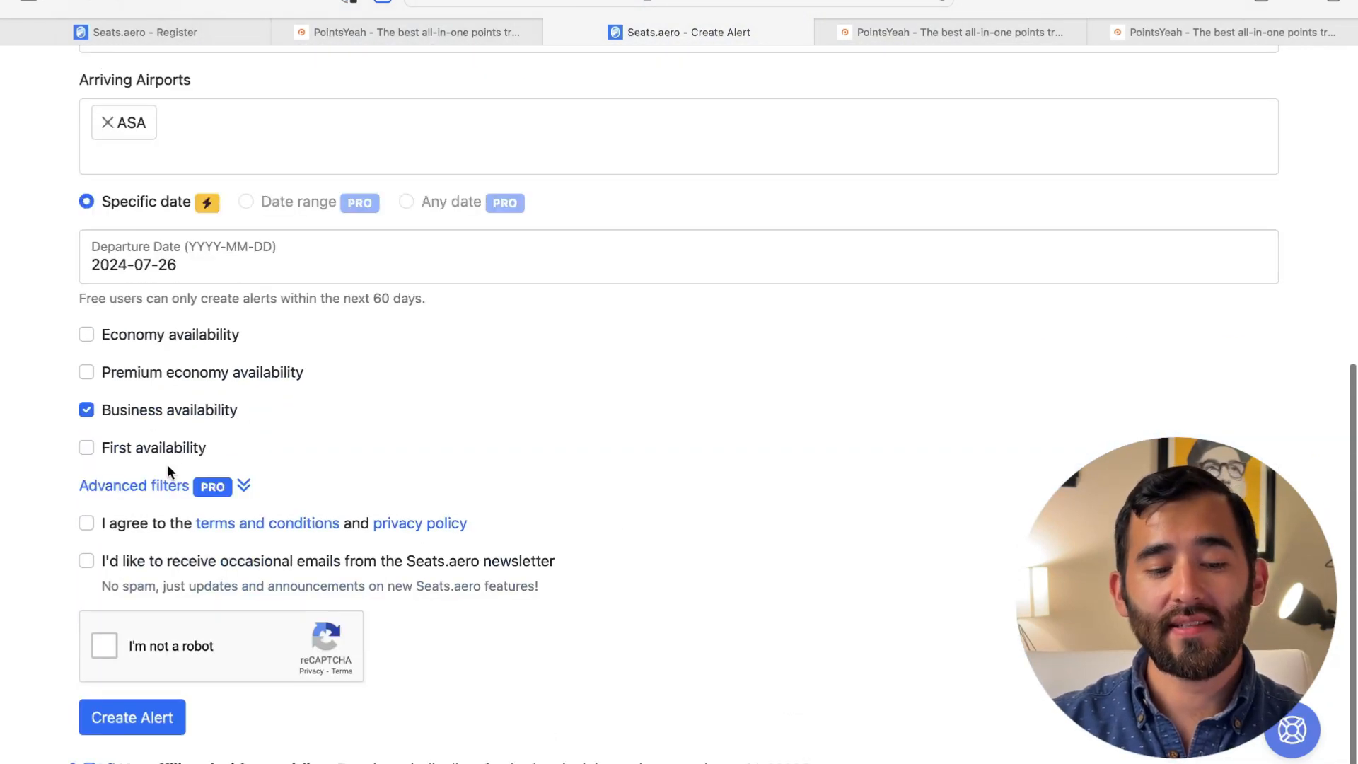
pyautogui.click(164, 488)
# Examine the free Create Alert form's mileage programs, airports, departure date options and Pro-only filters
pyautogui.scroll(6, 429, 354)
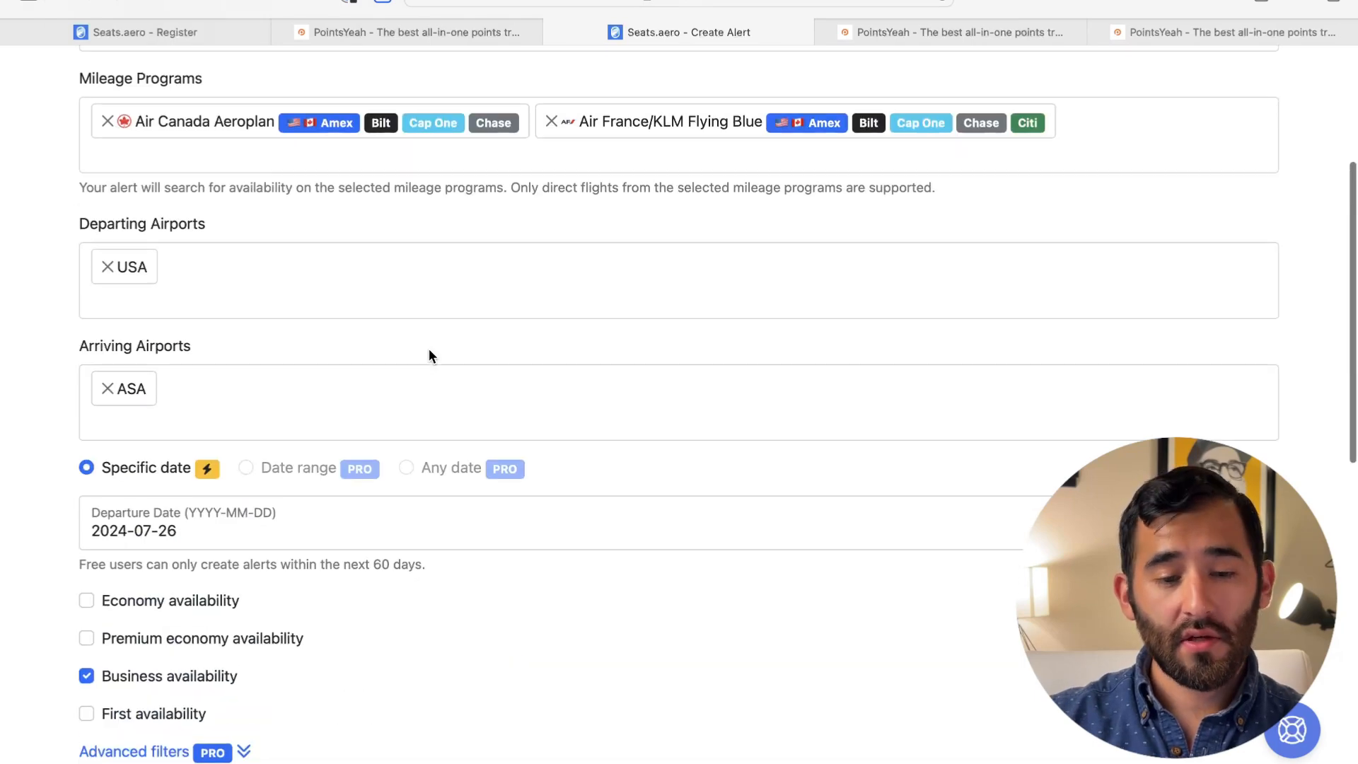
pyautogui.scroll(1, 428, 349)
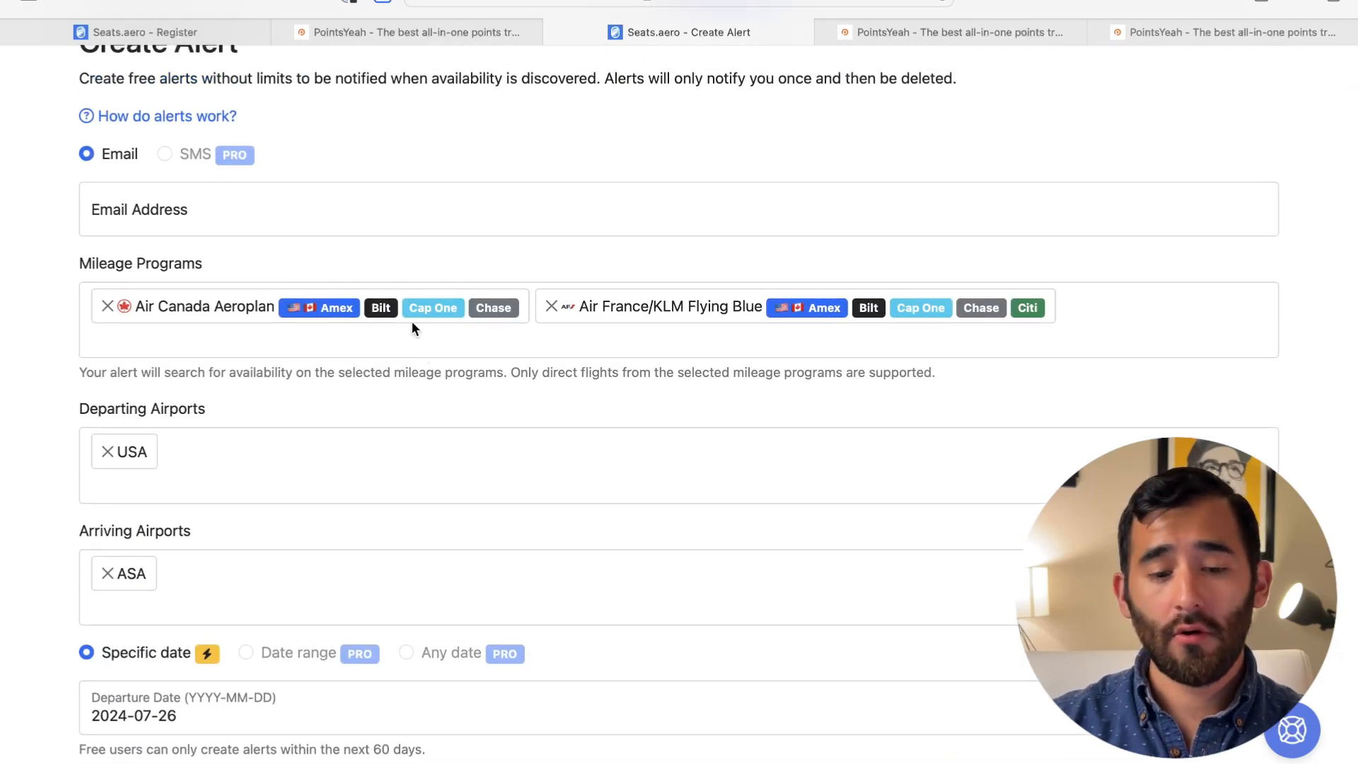
pyautogui.scroll(-4, 272, 368)
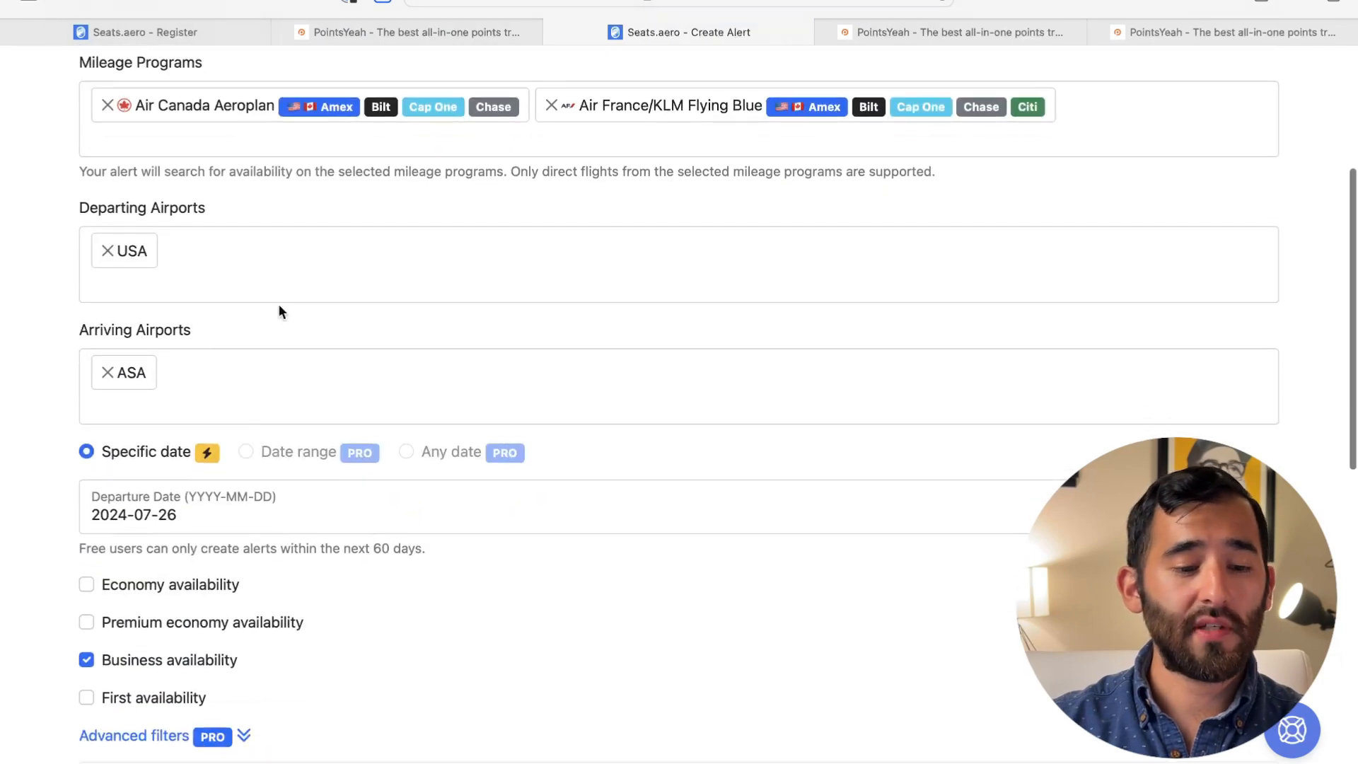
pyautogui.scroll(-5, 363, 369)
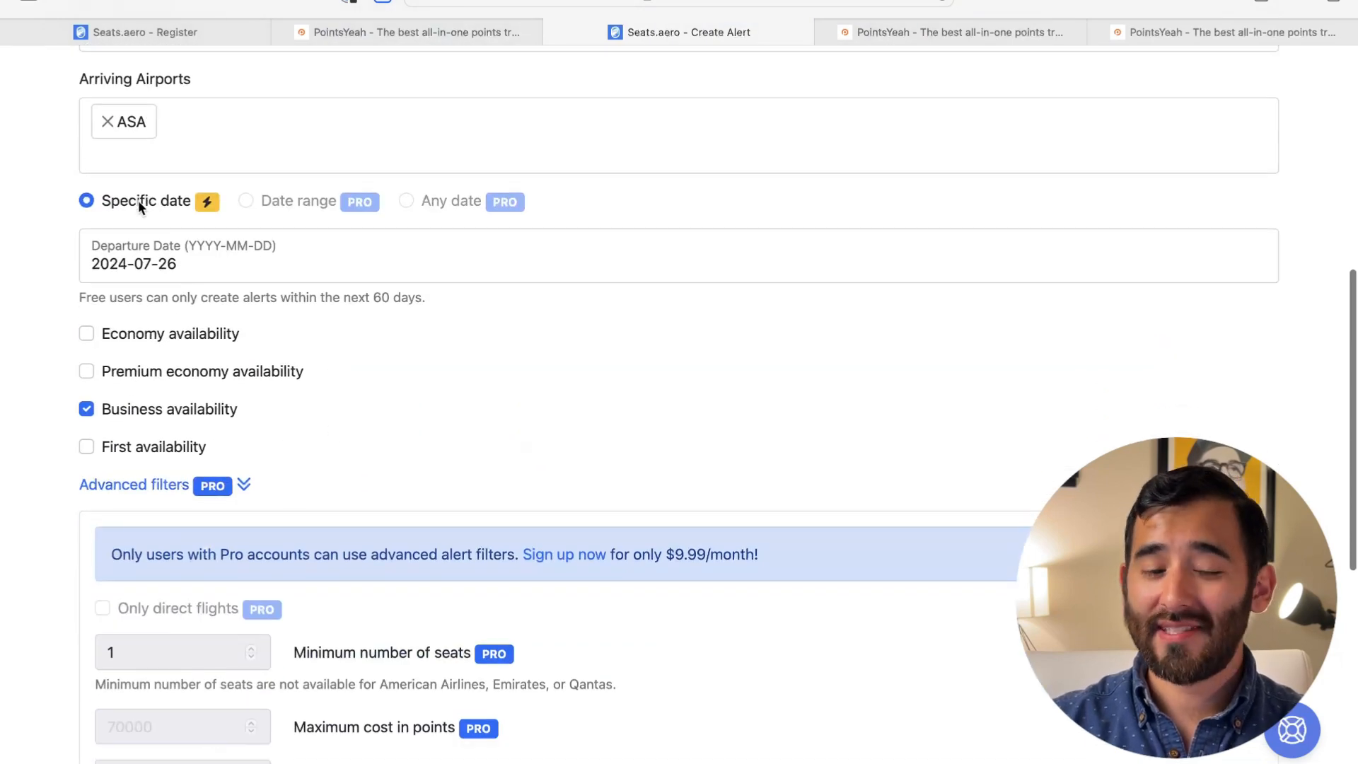
pyautogui.click(219, 264)
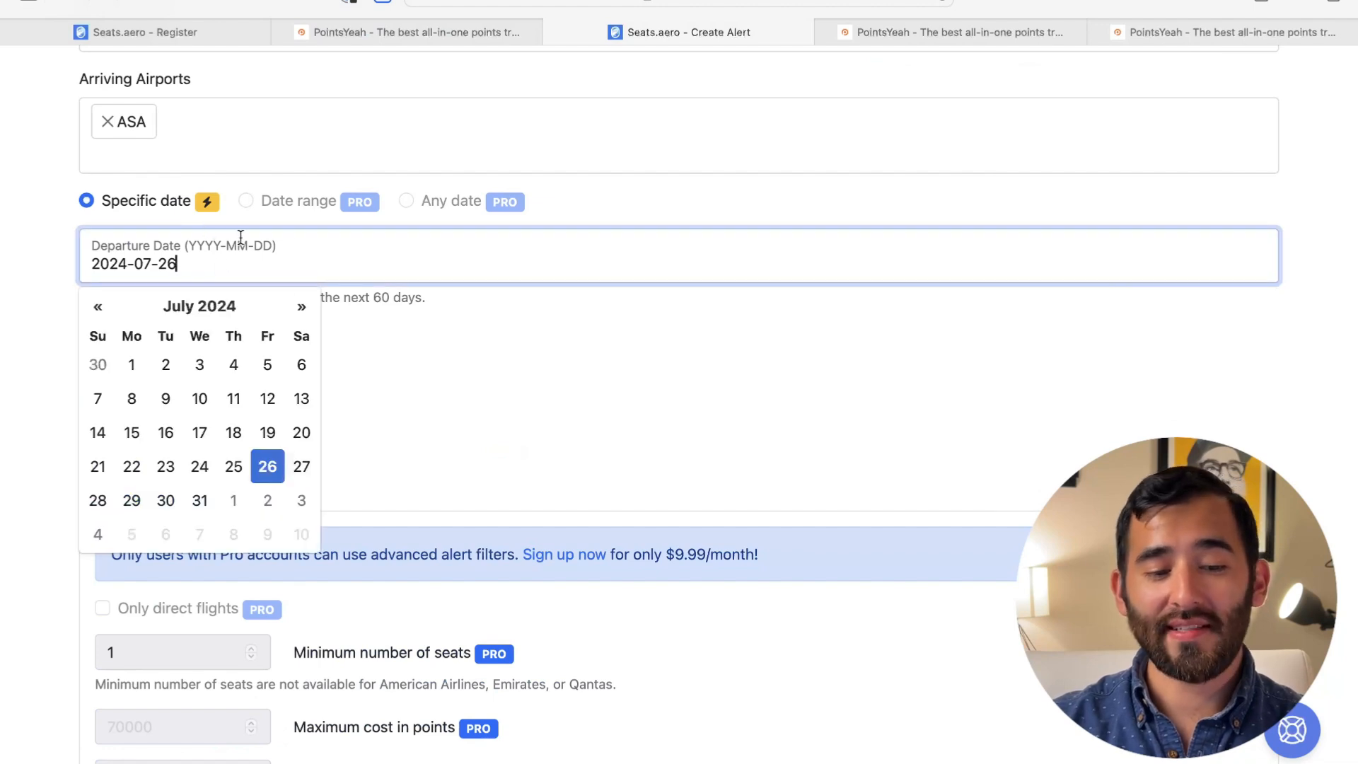
pyautogui.click(324, 203)
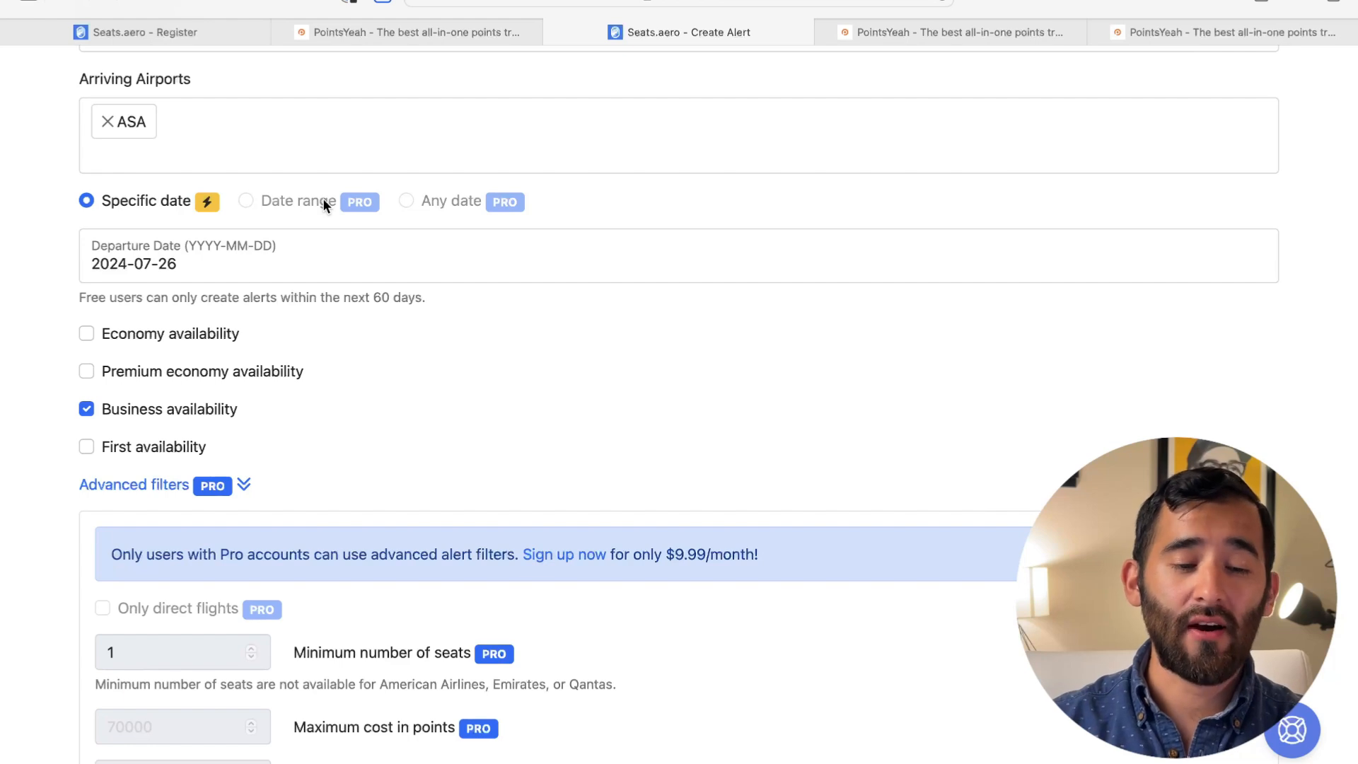
pyautogui.scroll(-7, 515, 333)
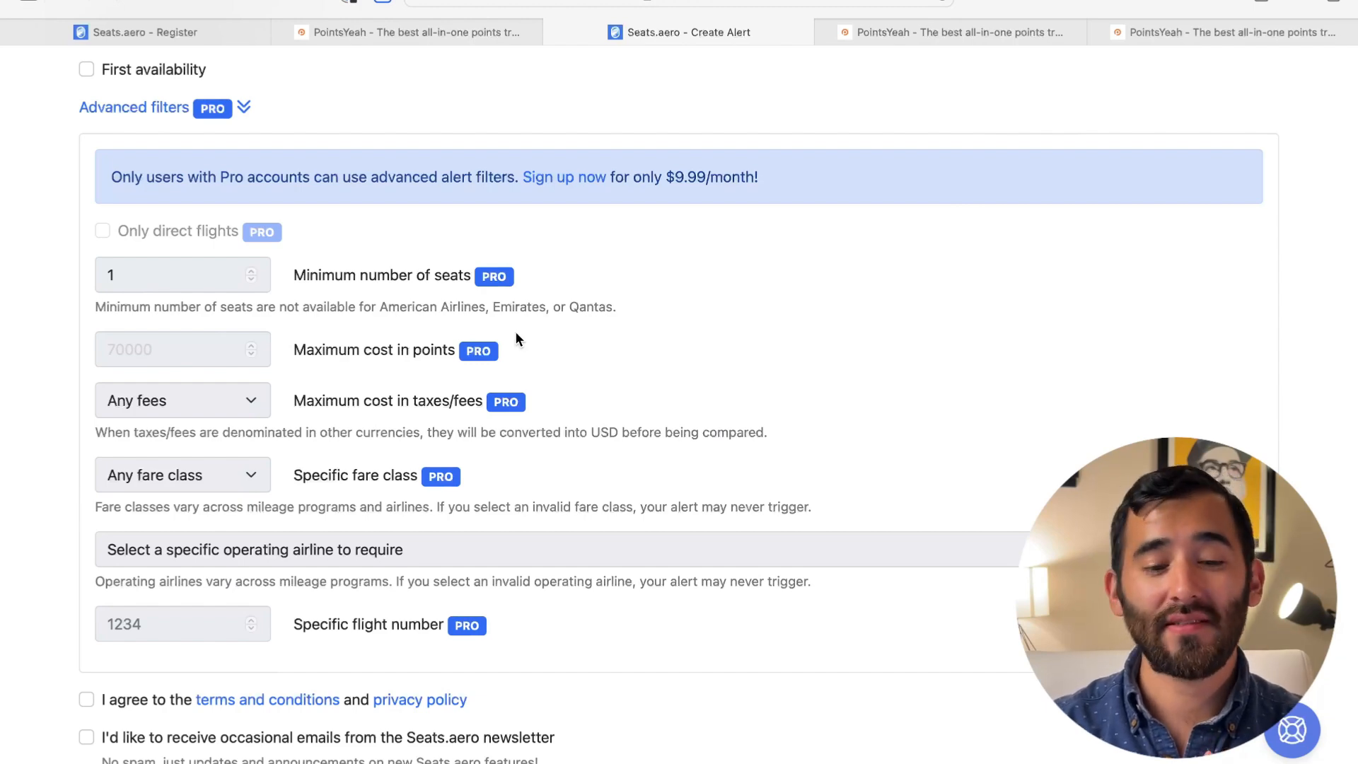
pyautogui.scroll(10, 516, 332)
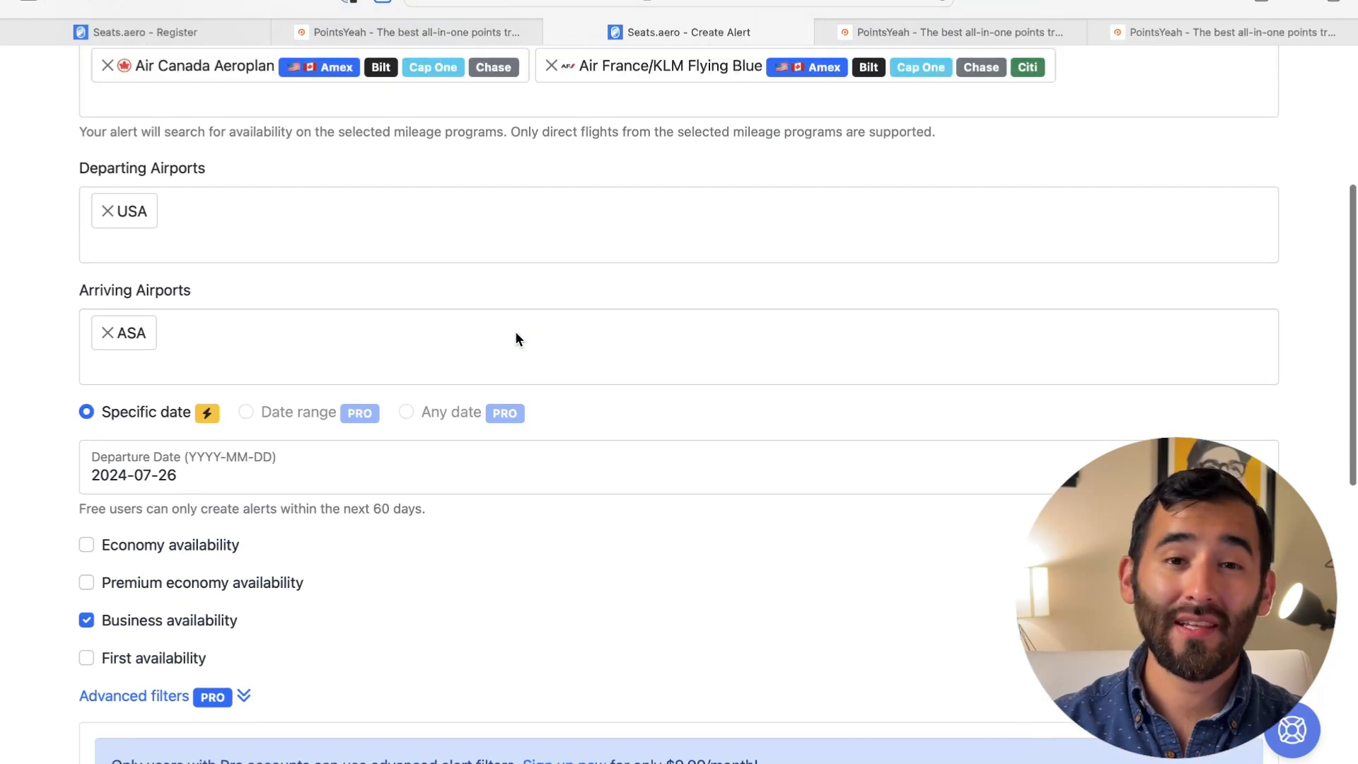
pyautogui.scroll(2, 518, 340)
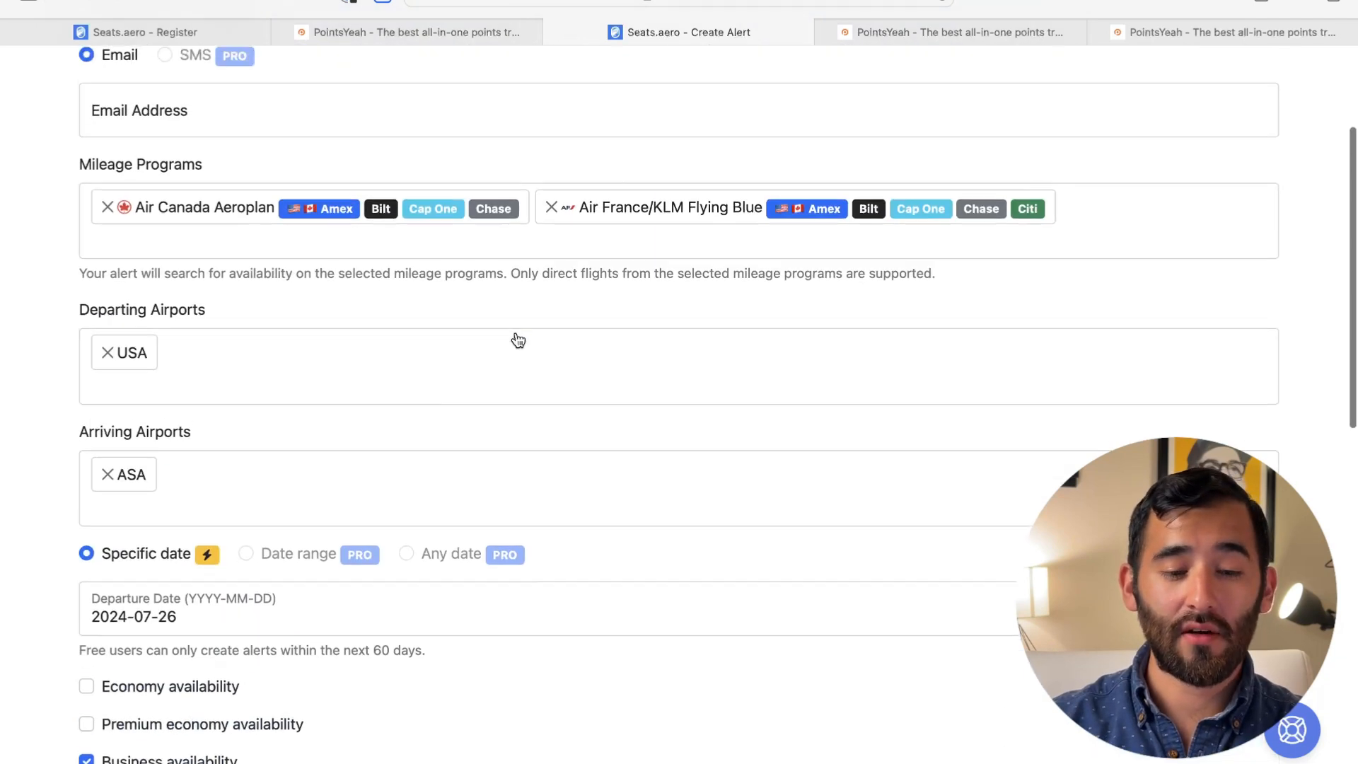
pyautogui.scroll(-4, 517, 340)
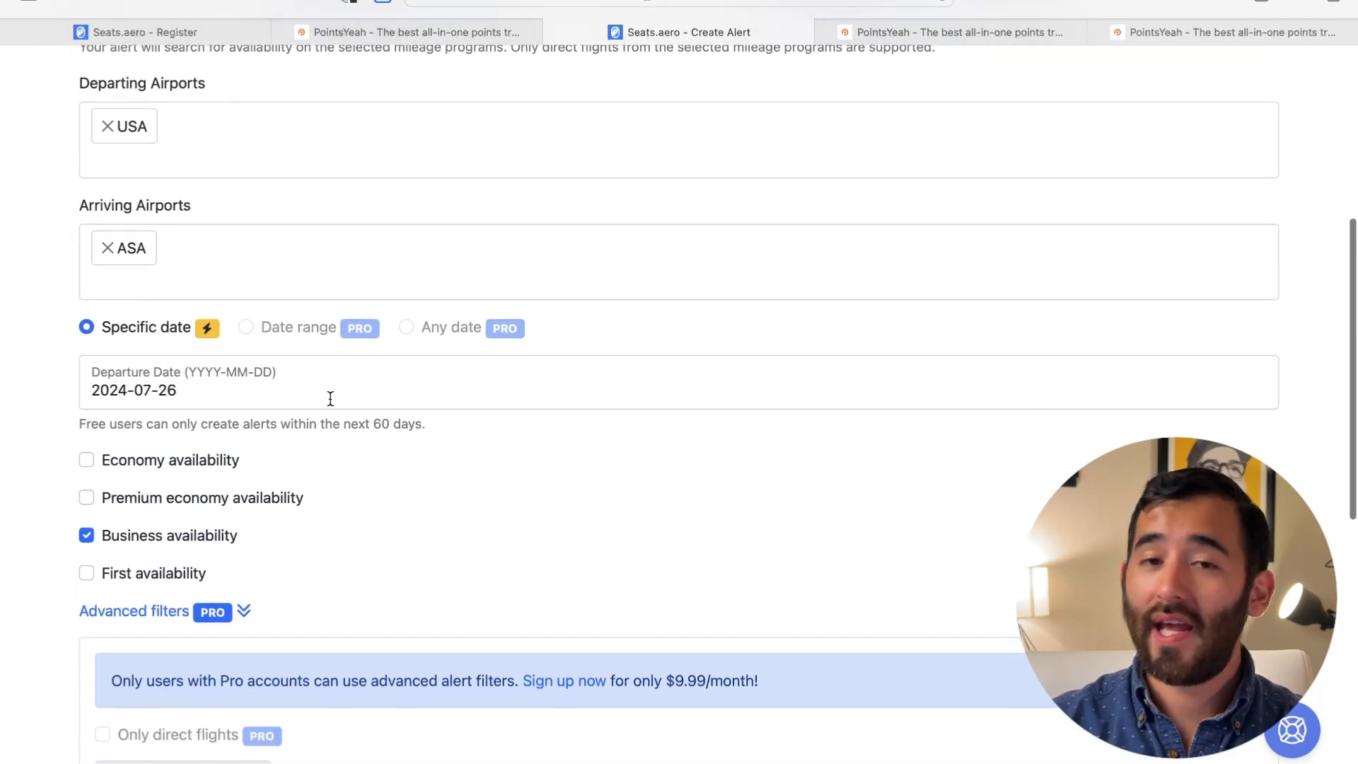
# Browse the departure date calendar between July and August 2024 to check which dates free alerts allow
pyautogui.click(331, 398)
pyautogui.click(301, 433)
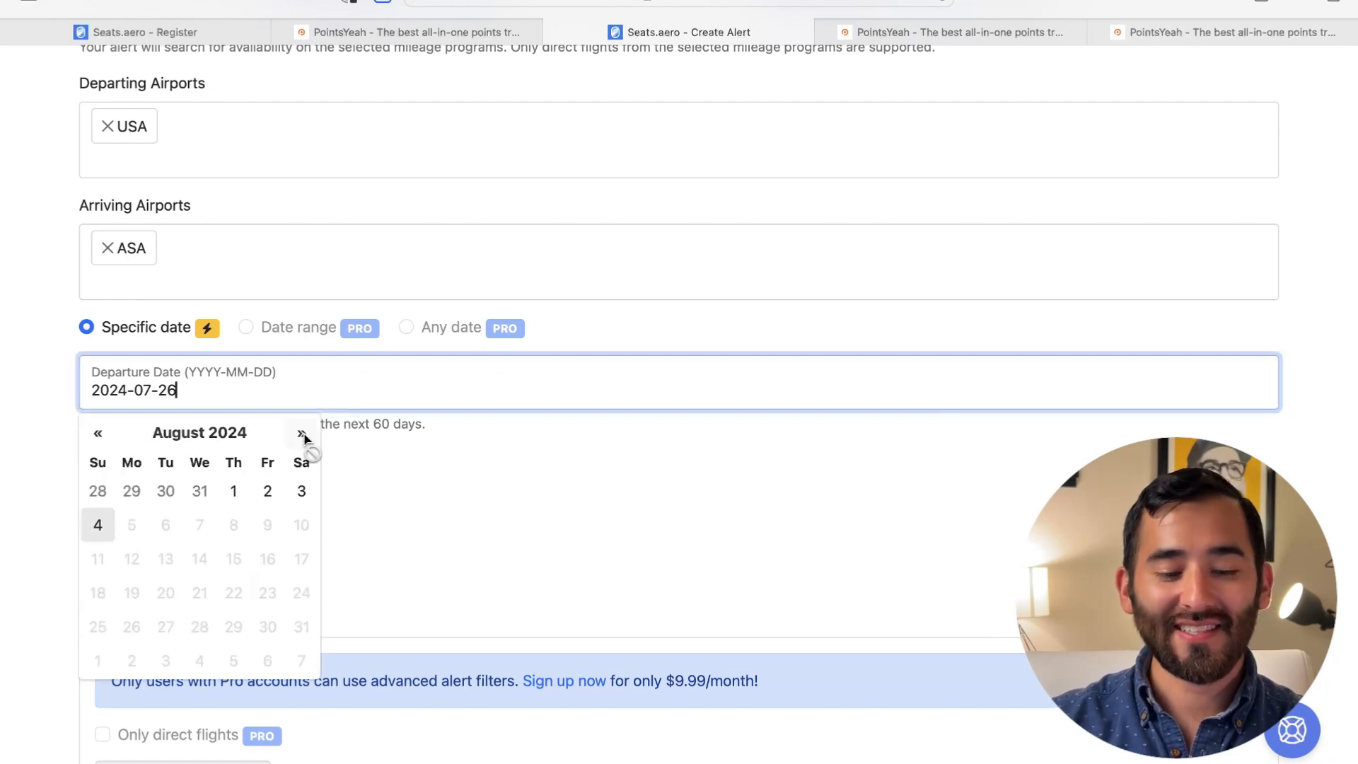
pyautogui.click(97, 433)
pyautogui.click(302, 433)
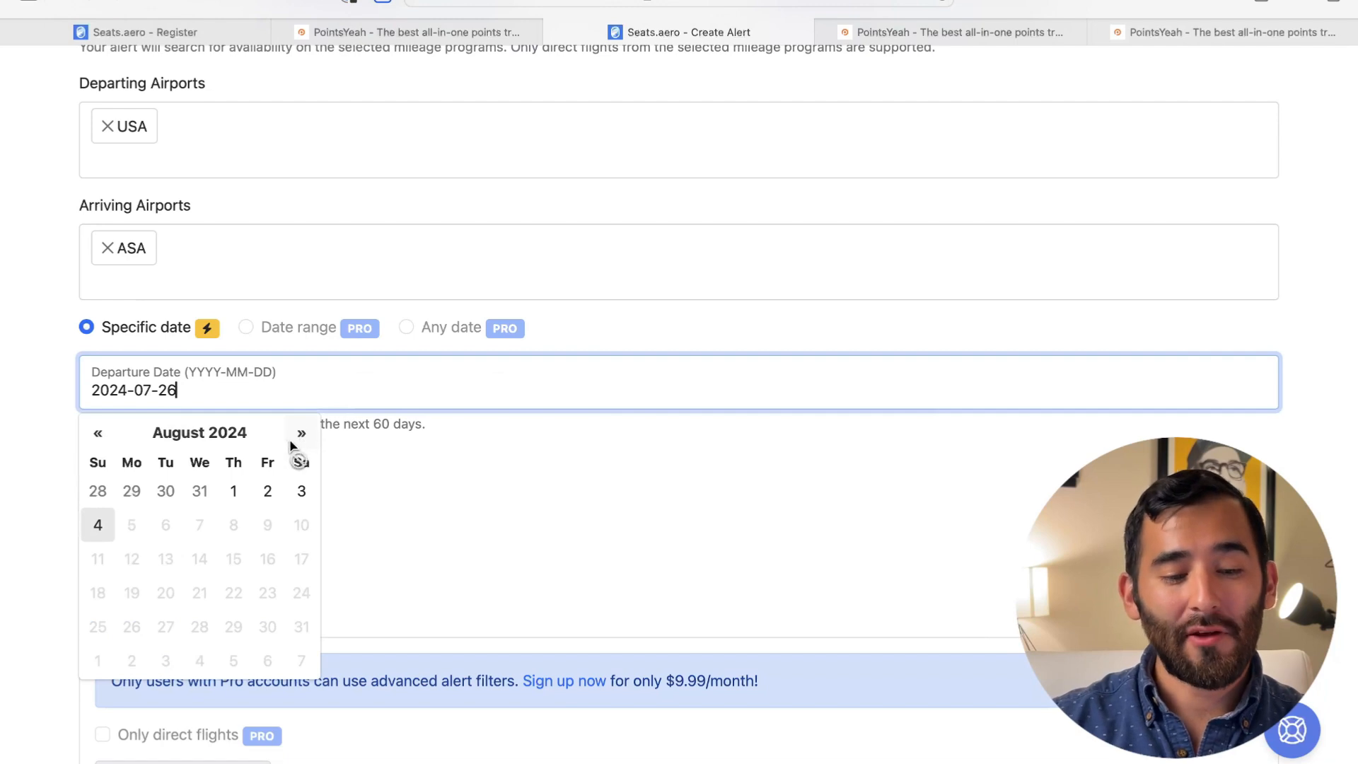
pyautogui.click(98, 435)
pyautogui.click(454, 435)
pyautogui.scroll(2, 453, 434)
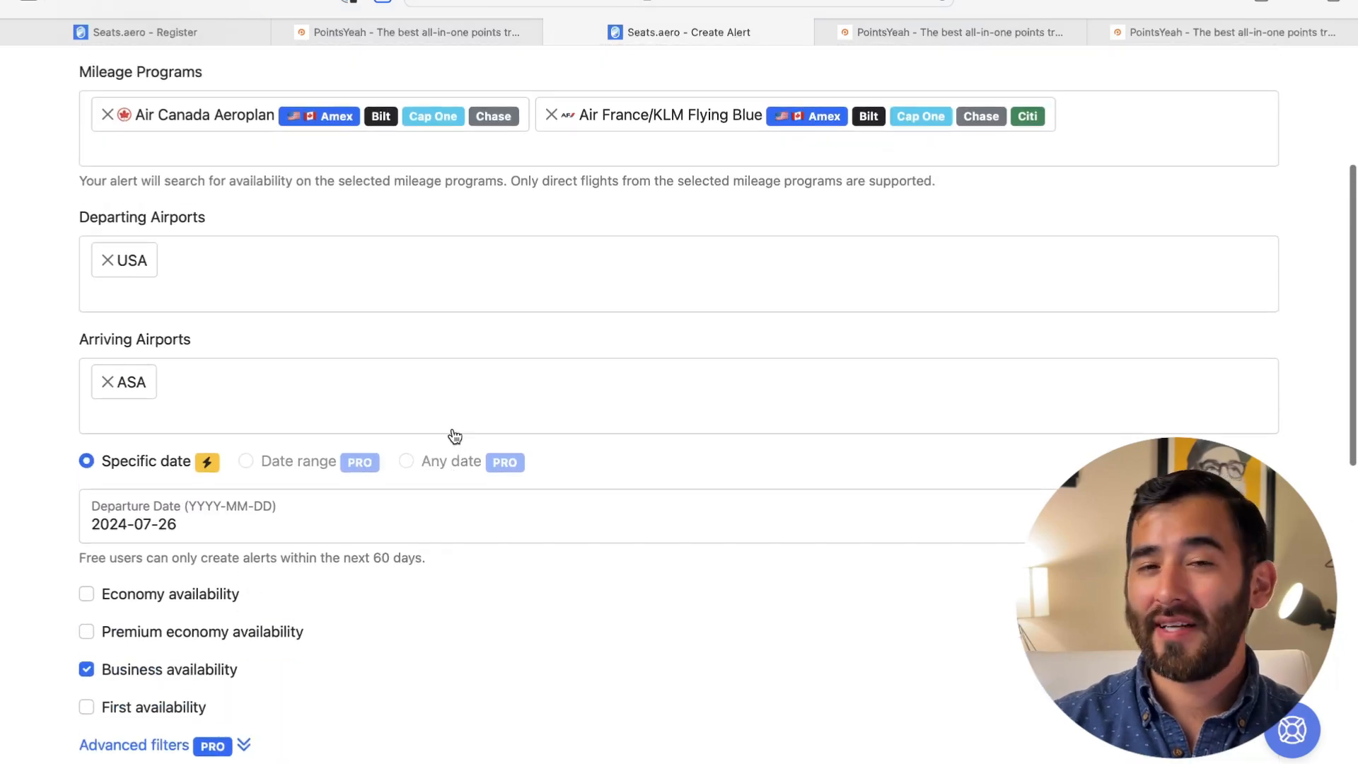
pyautogui.scroll(1, 455, 436)
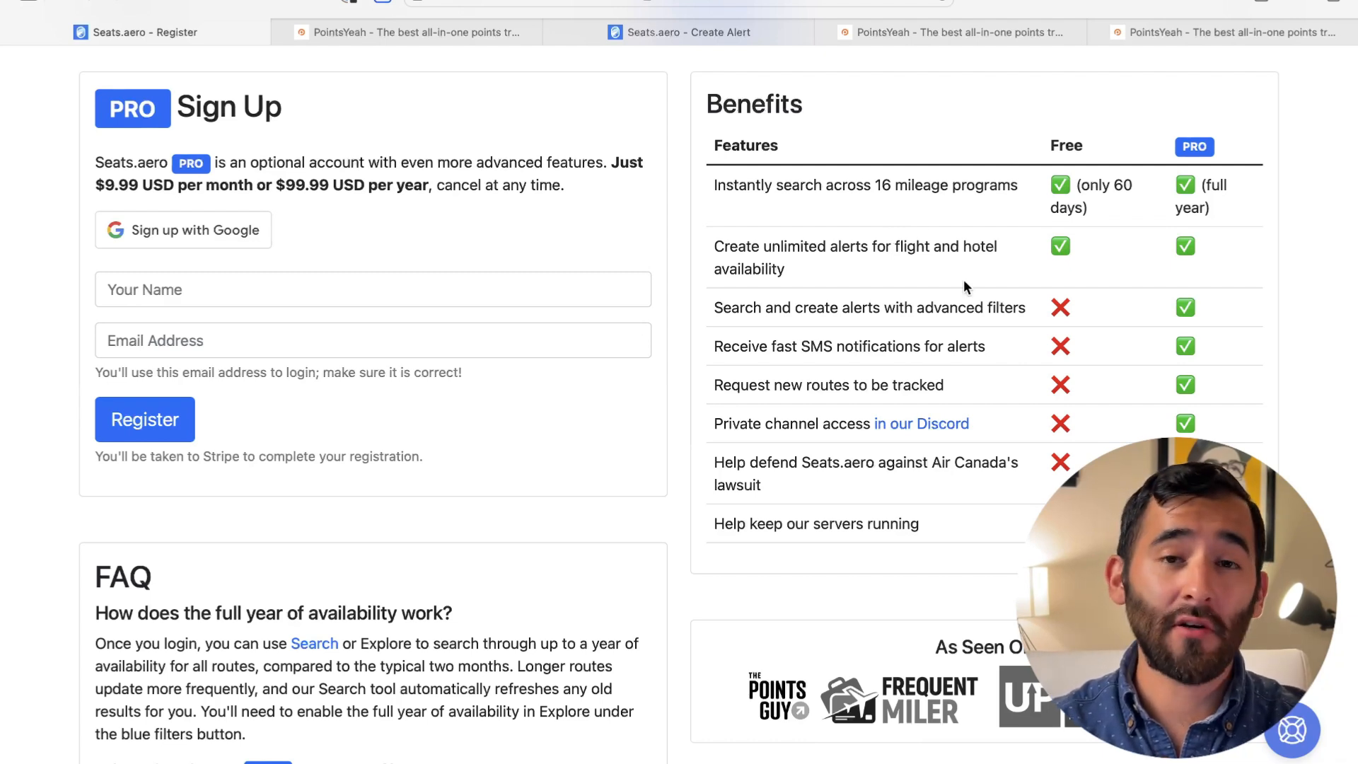
# On PointsYeah's membership page, compare the alert limits and multi-day searches of the Free plan with those of the Premium yearly plan
pyautogui.moveTo(579, 324); pyautogui.dragTo(517, 342)
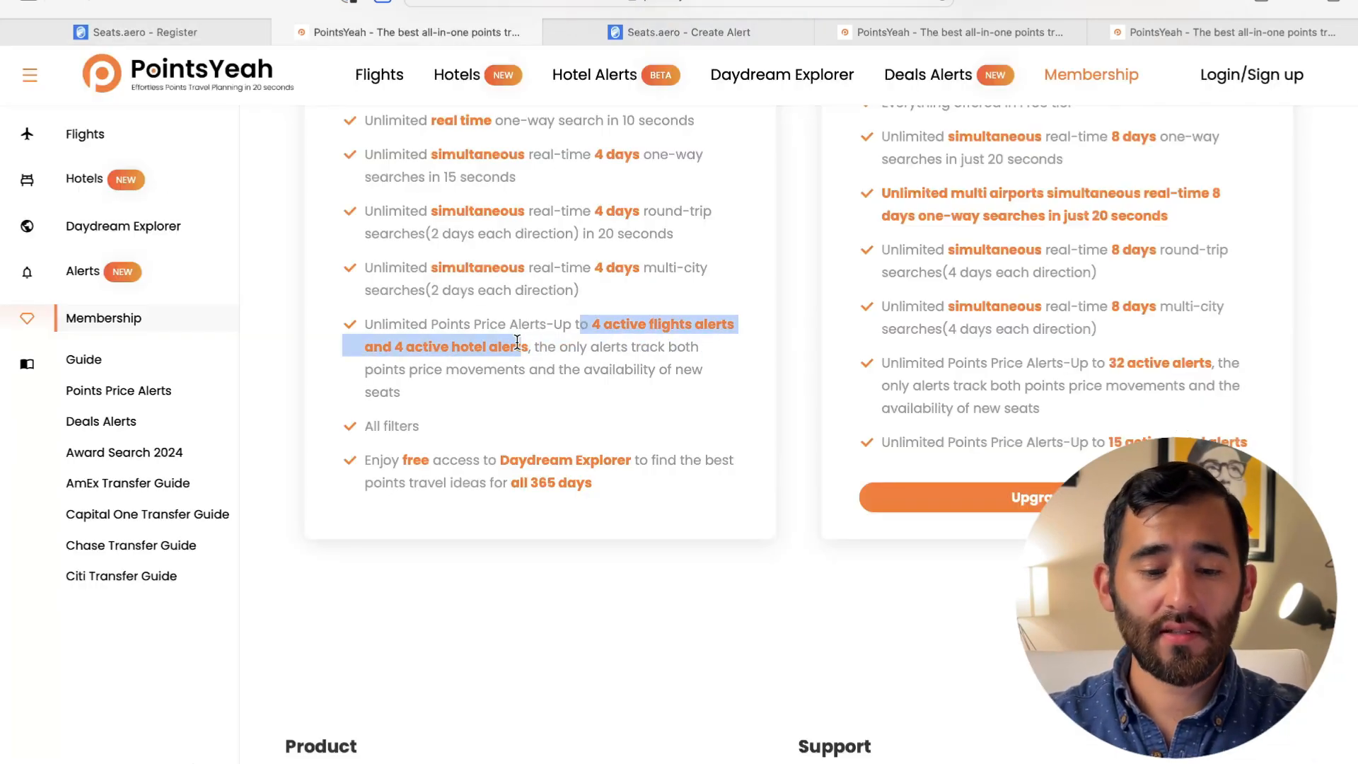
pyautogui.scroll(3, 725, 336)
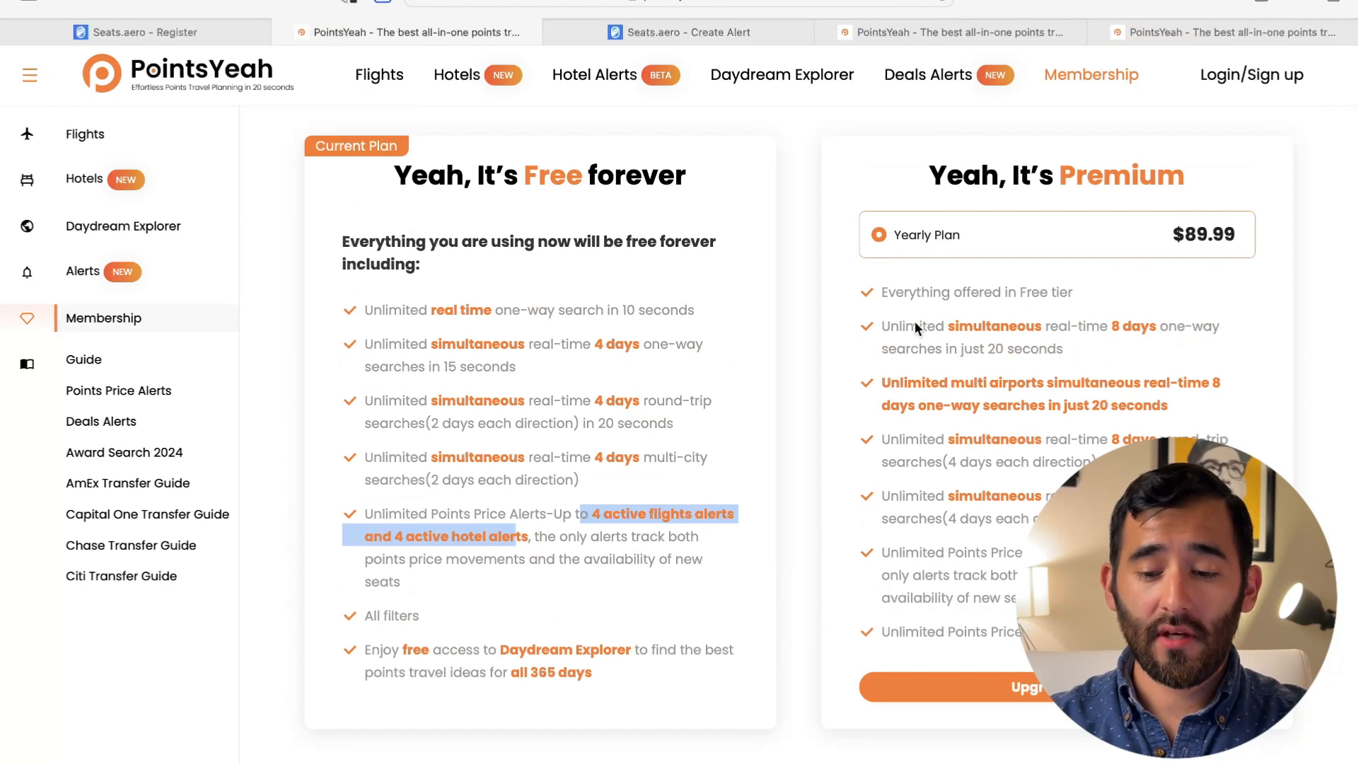
pyautogui.scroll(-1, 920, 329)
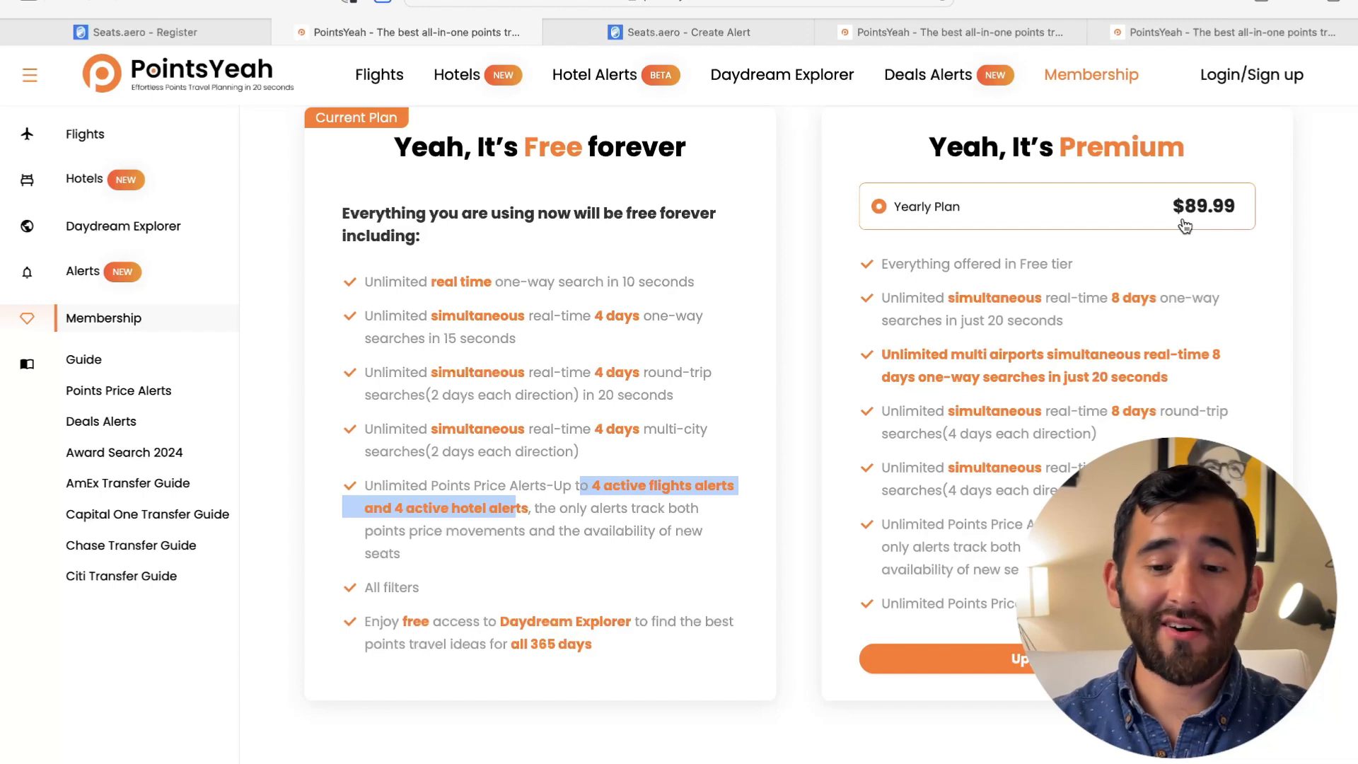
pyautogui.moveTo(1111, 524); pyautogui.dragTo(1131, 547)
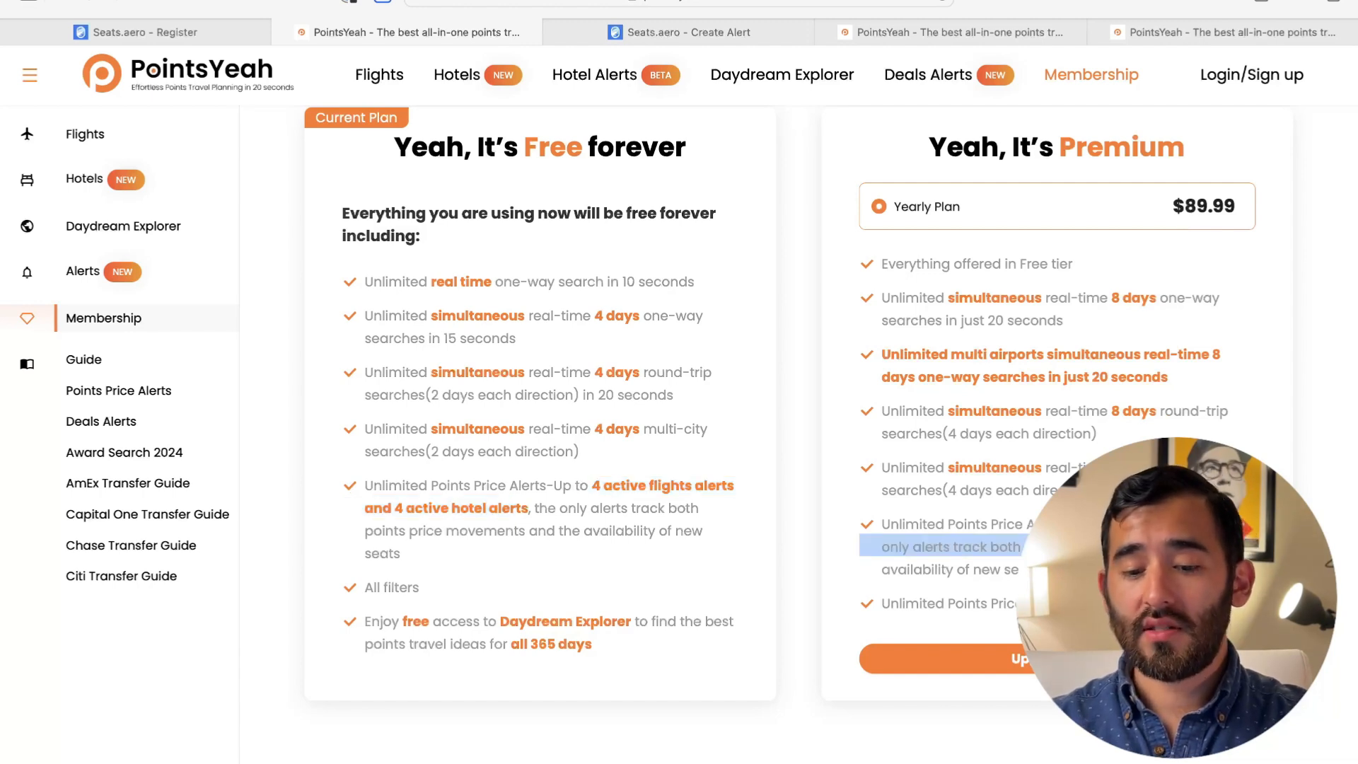
pyautogui.click(1080, 427)
pyautogui.moveTo(1076, 409); pyautogui.dragTo(1167, 423)
pyautogui.click(1087, 430)
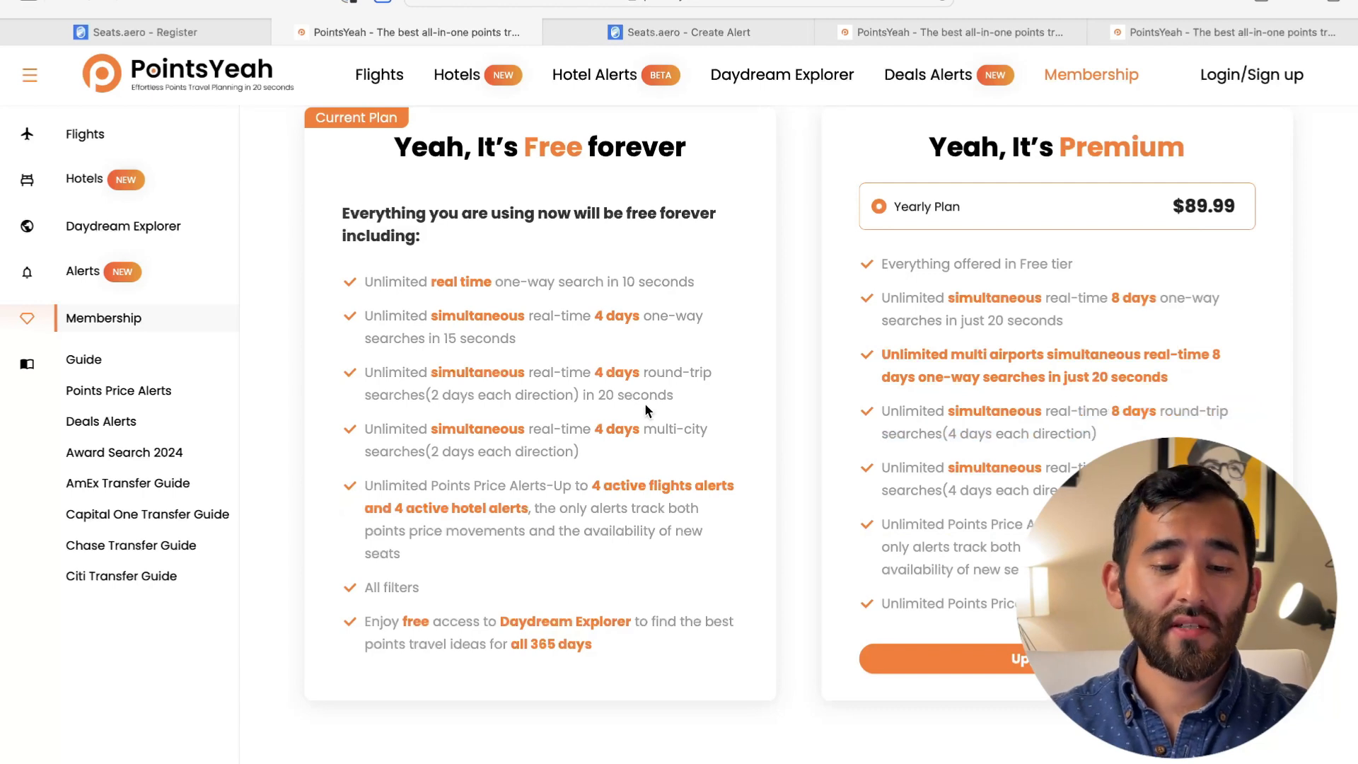
pyautogui.moveTo(573, 371); pyautogui.dragTo(579, 395)
pyautogui.click(578, 395)
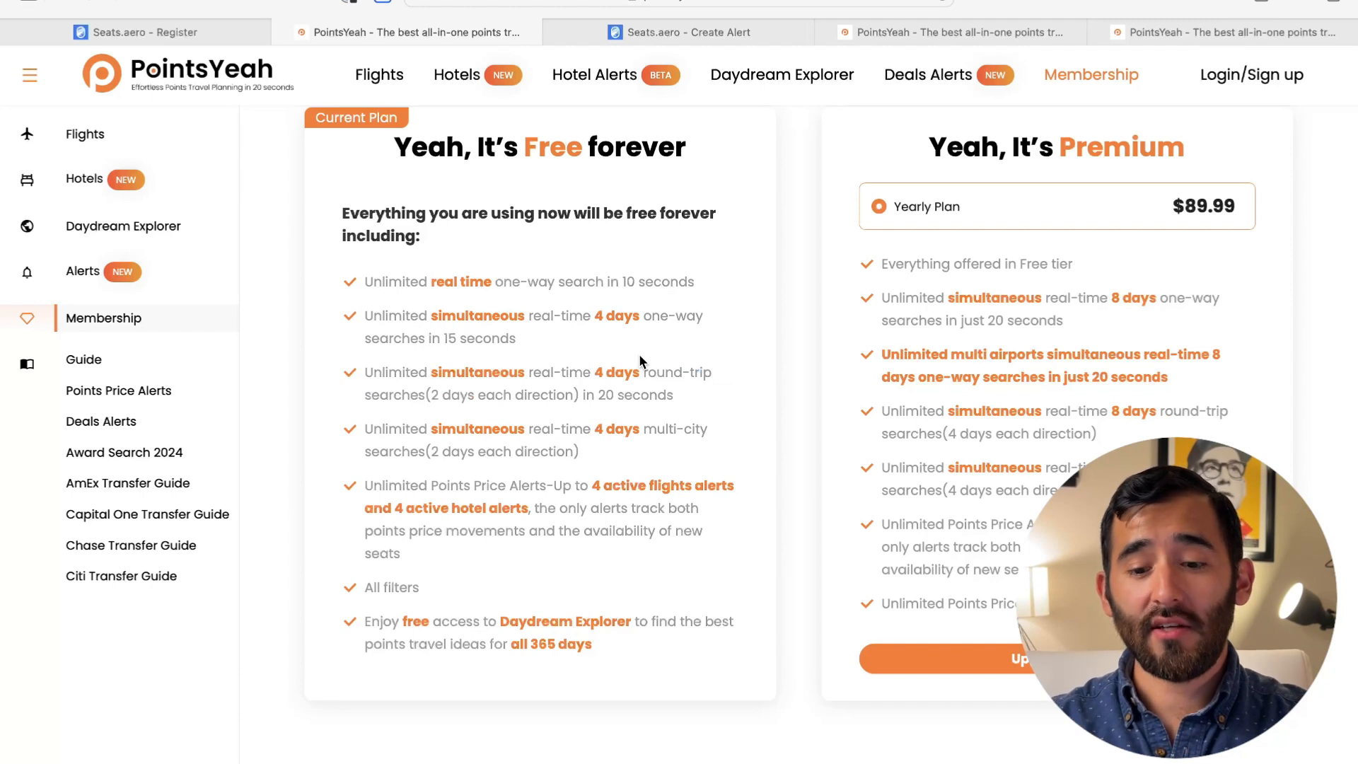
# Review the Premium benefits on PointsYeah's membership page, and check the active alert allowance in the free account's Points Price Alerts form
pyautogui.moveTo(1000, 410); pyautogui.dragTo(1076, 429)
pyautogui.click(1082, 434)
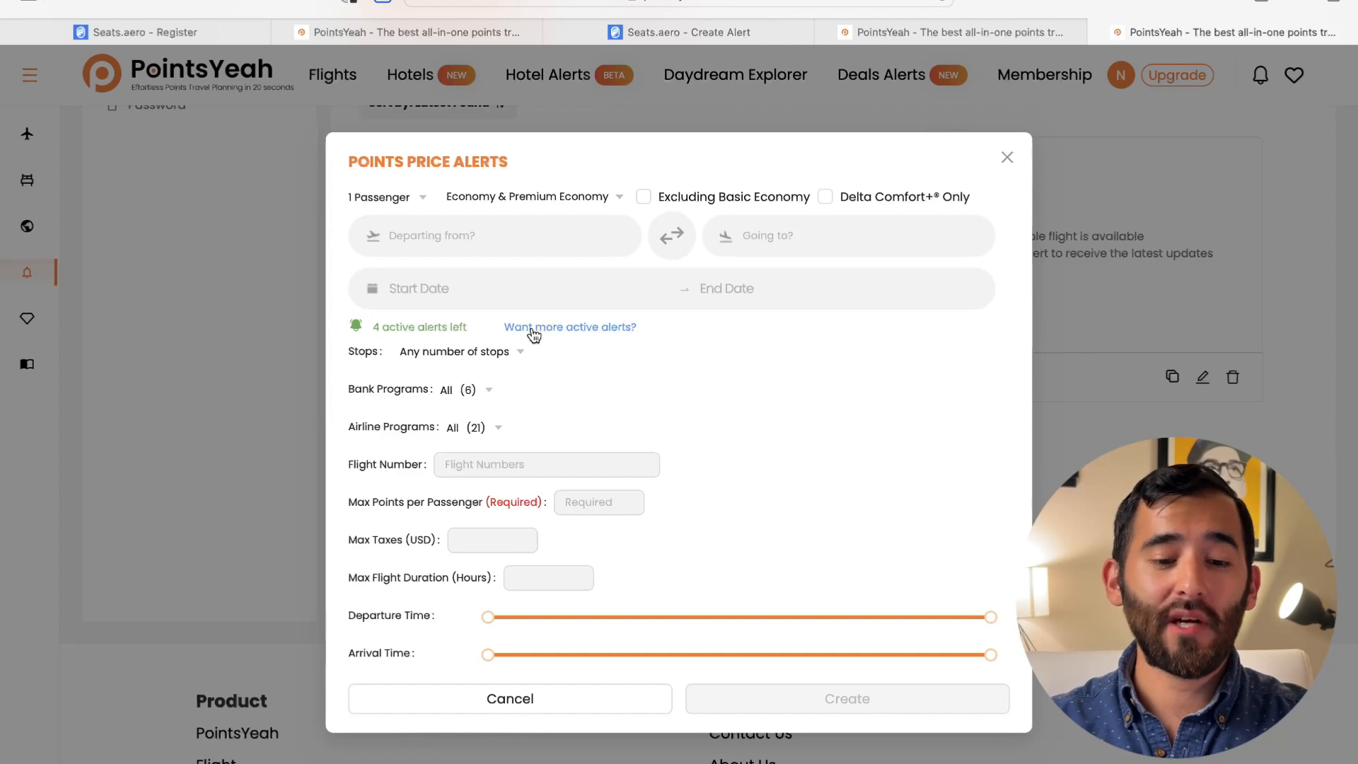
pyautogui.moveTo(451, 325); pyautogui.dragTo(359, 334)
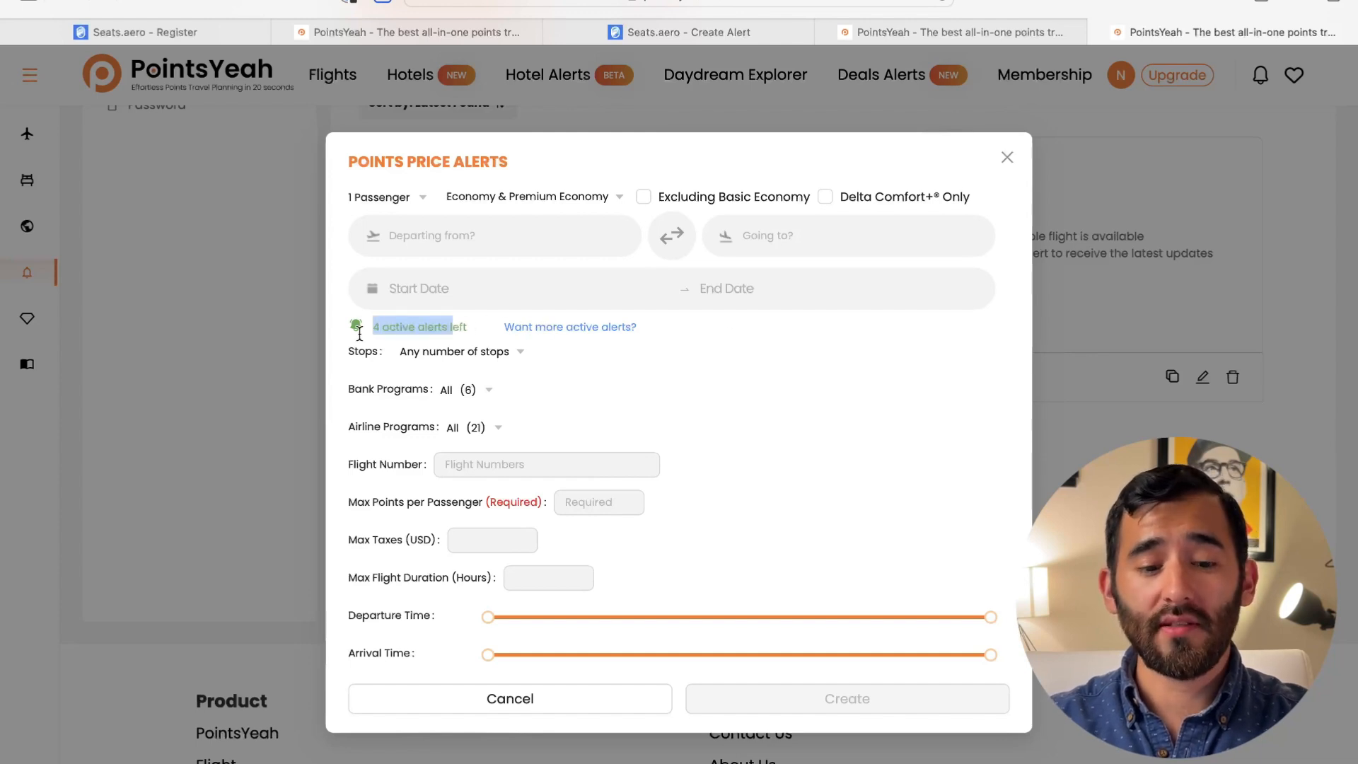
pyautogui.click(405, 331)
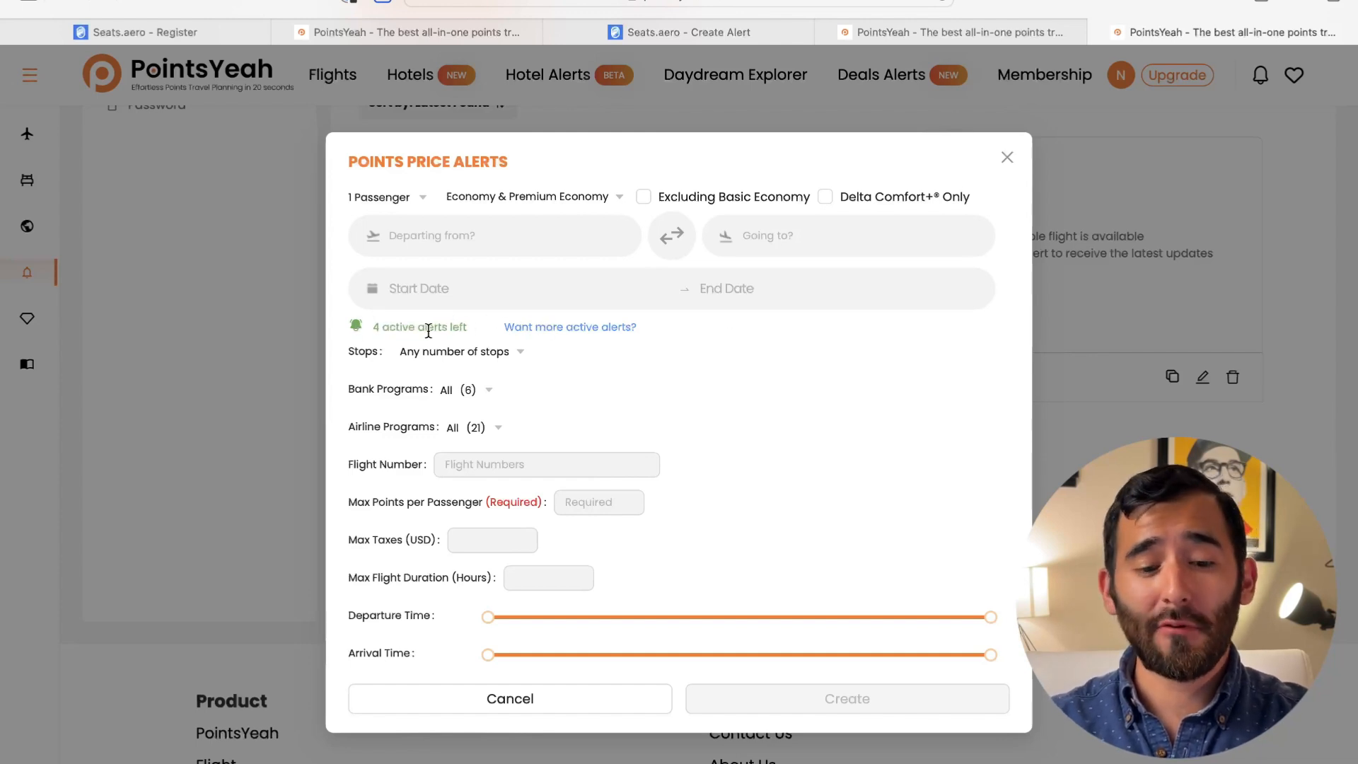
pyautogui.scroll(-1, 618, 433)
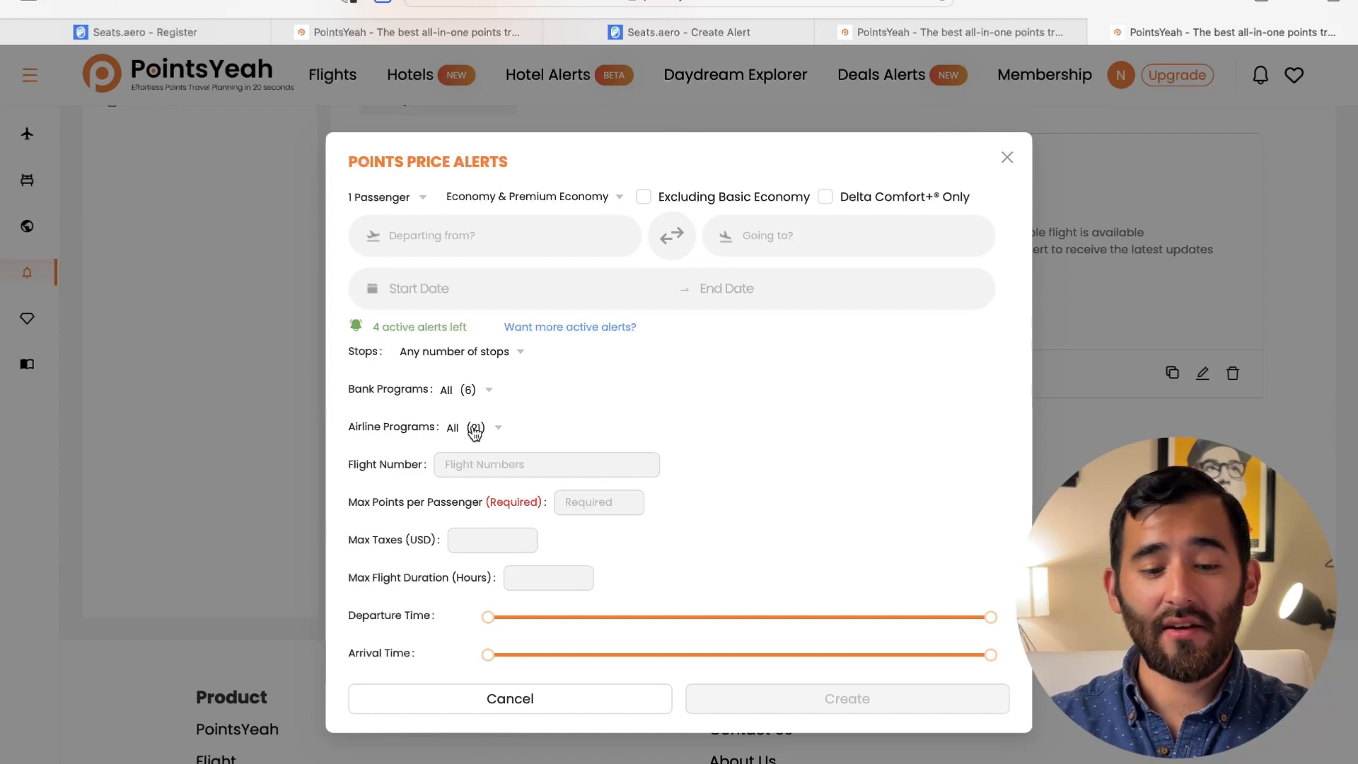
pyautogui.scroll(-1, 475, 432)
# Browse the Points Price Alerts date calendar as far as July 2025 to check how far ahead alerts can be set
pyautogui.click(495, 290)
pyautogui.click(803, 369)
pyautogui.click(804, 369)
pyautogui.click(803, 369)
pyautogui.click(804, 369)
pyautogui.click(803, 369)
pyautogui.click(803, 369)
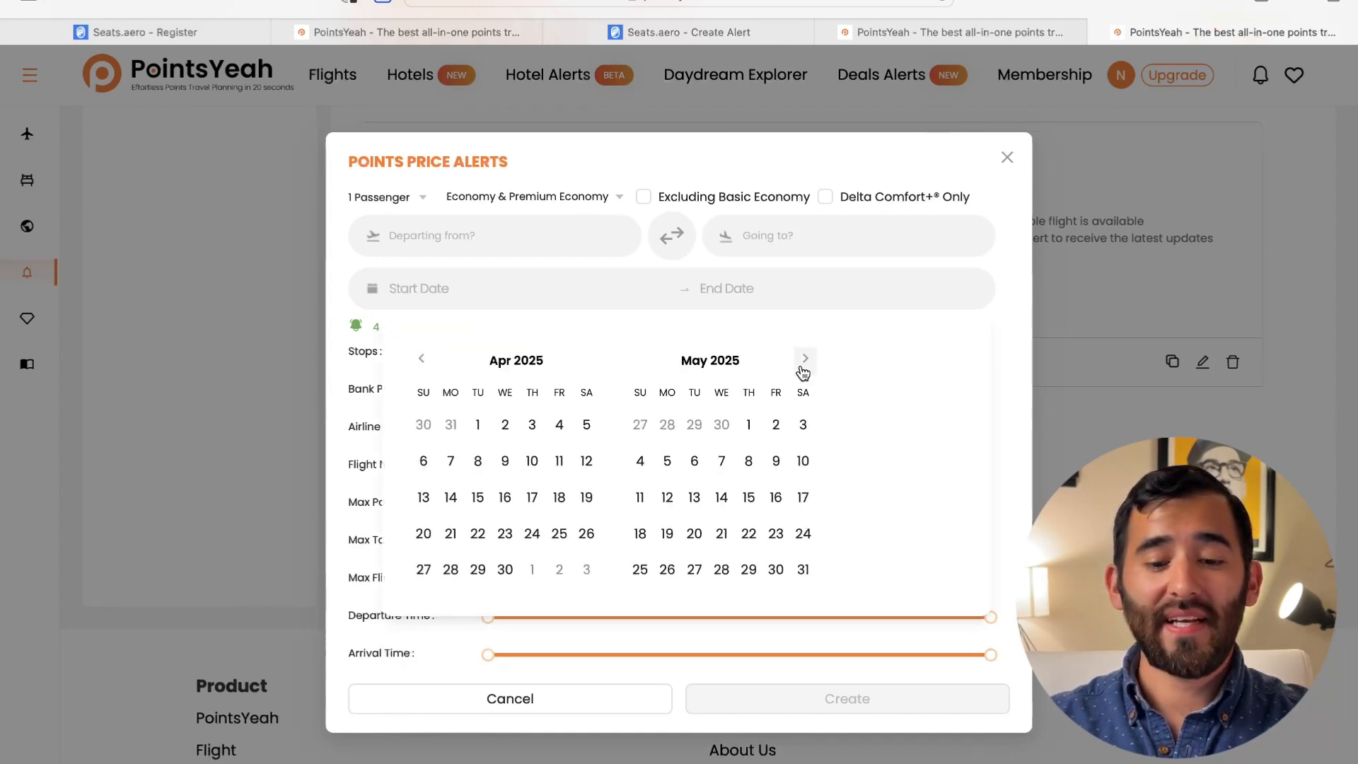
pyautogui.click(802, 369)
pyautogui.click(802, 370)
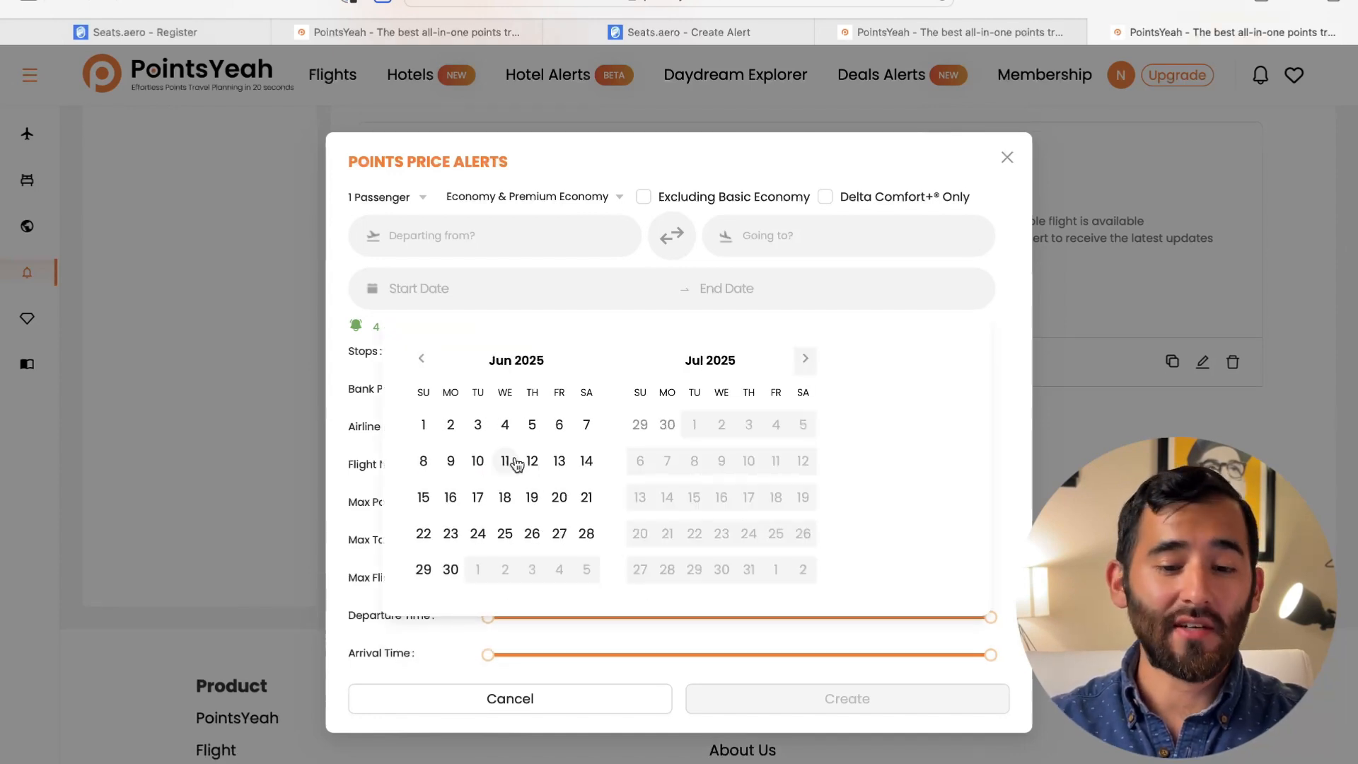
pyautogui.click(506, 225)
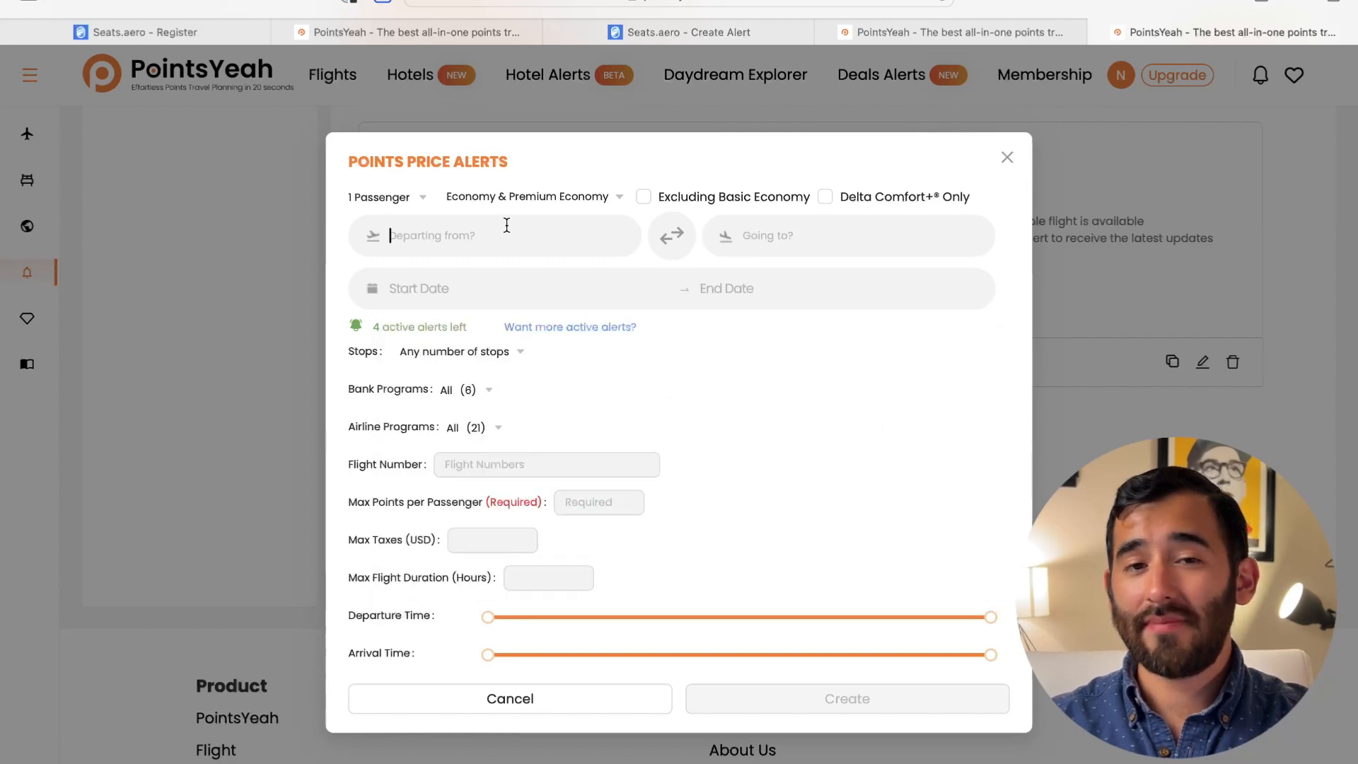
pyautogui.click(800, 233)
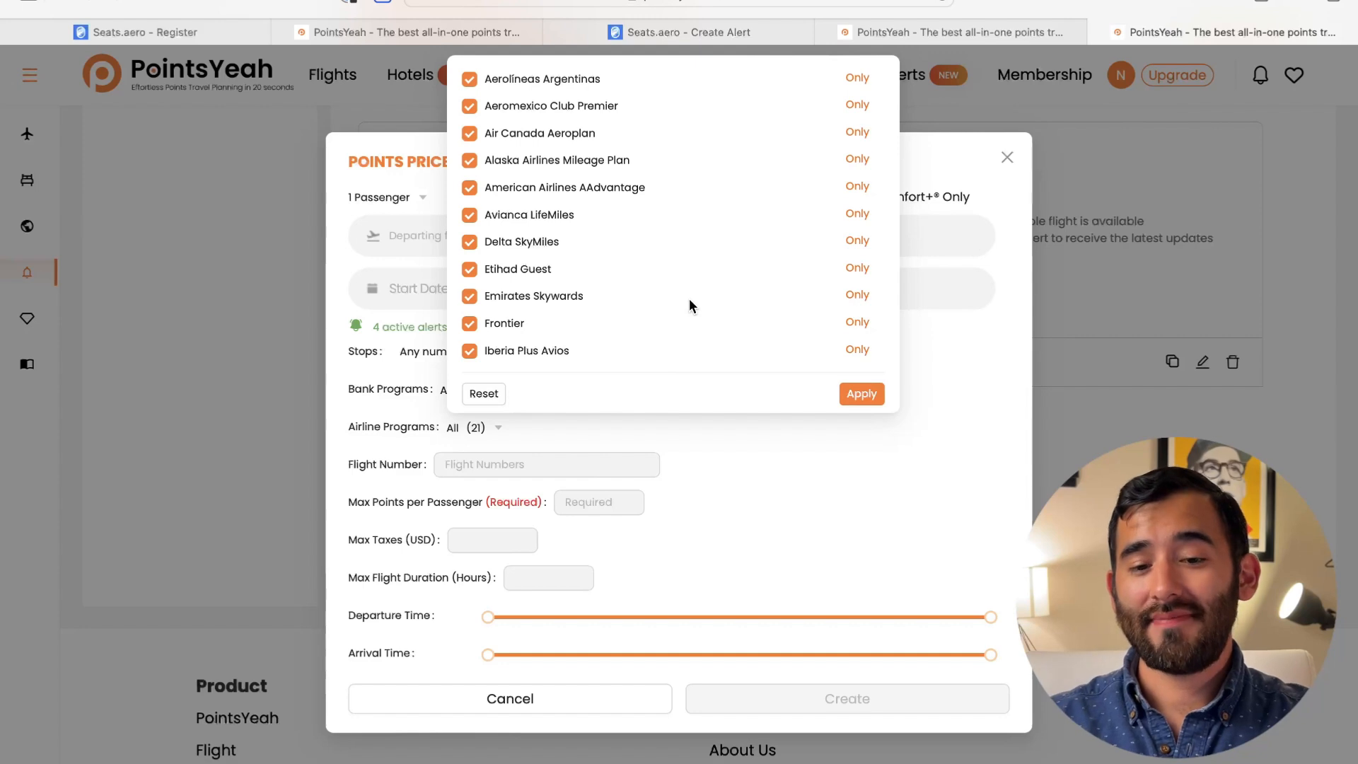
# Examine the full list of airline programs available for PointsYeah alerts, from Aerolíneas Argentinas to Virgin Australia Velocity
pyautogui.scroll(3, 689, 304)
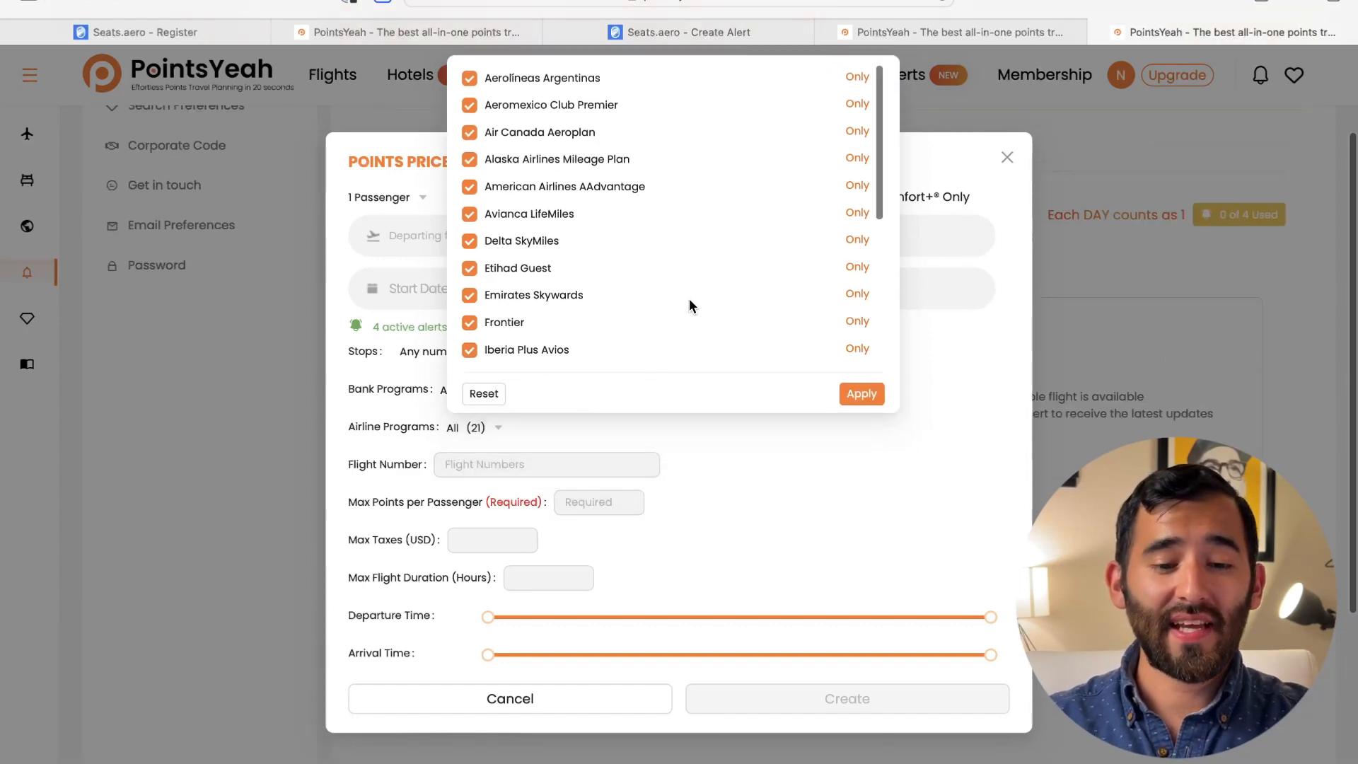
pyautogui.scroll(-1, 559, 176)
pyautogui.scroll(-8, 558, 177)
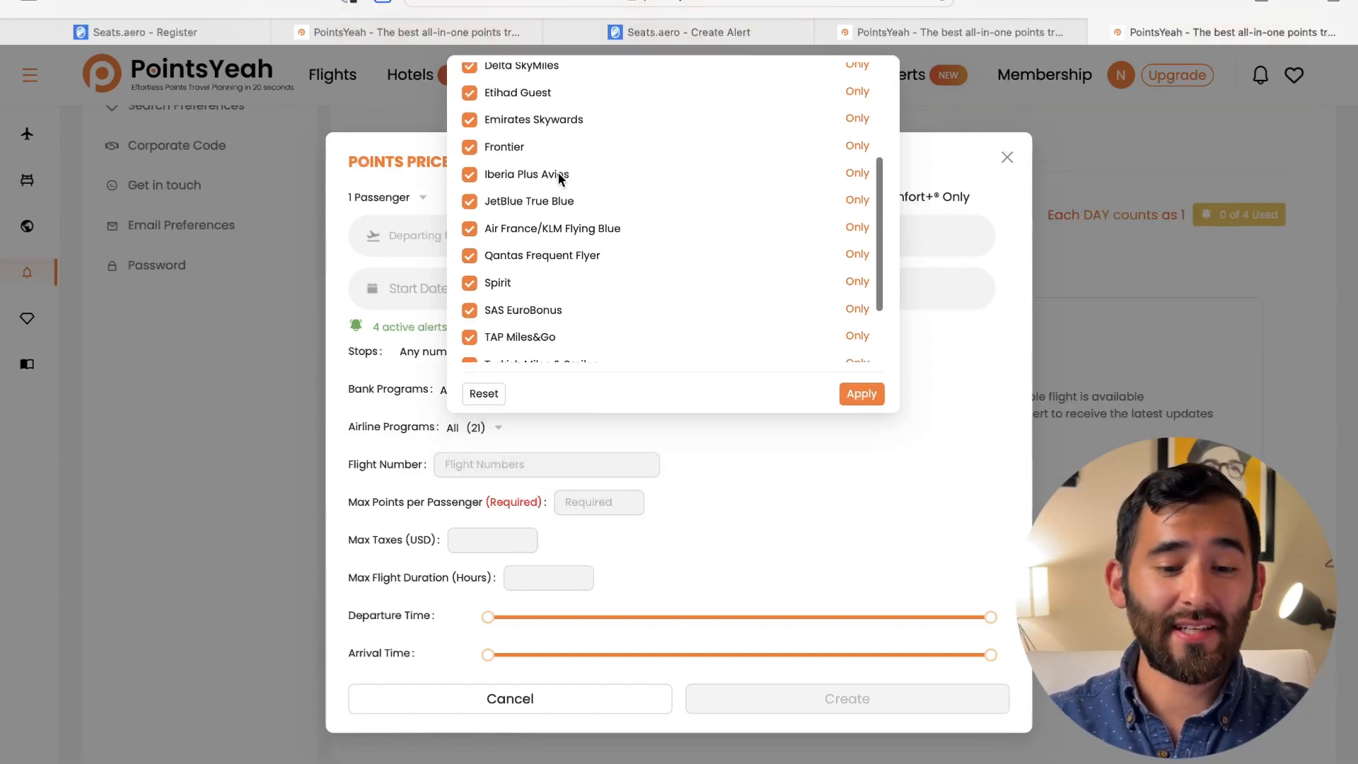
pyautogui.scroll(-1, 559, 177)
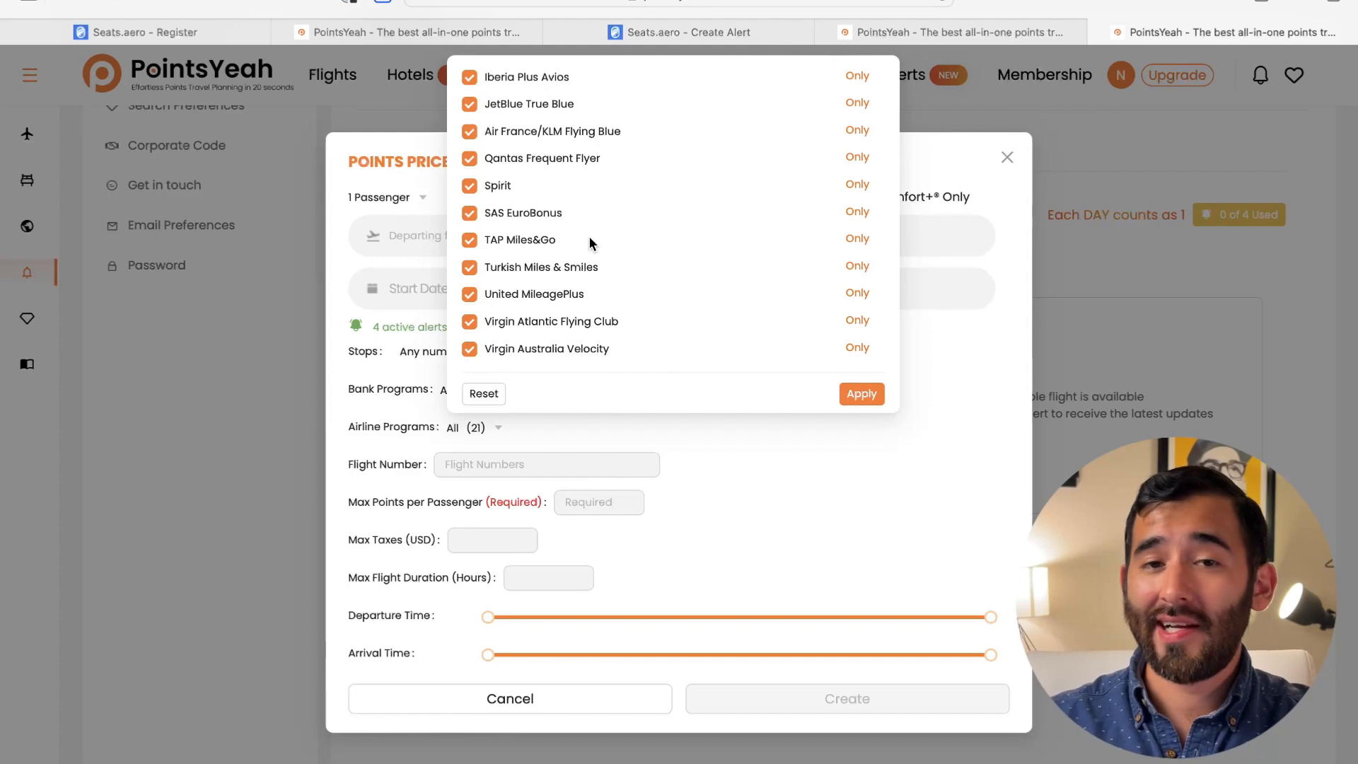
pyautogui.scroll(5, 589, 241)
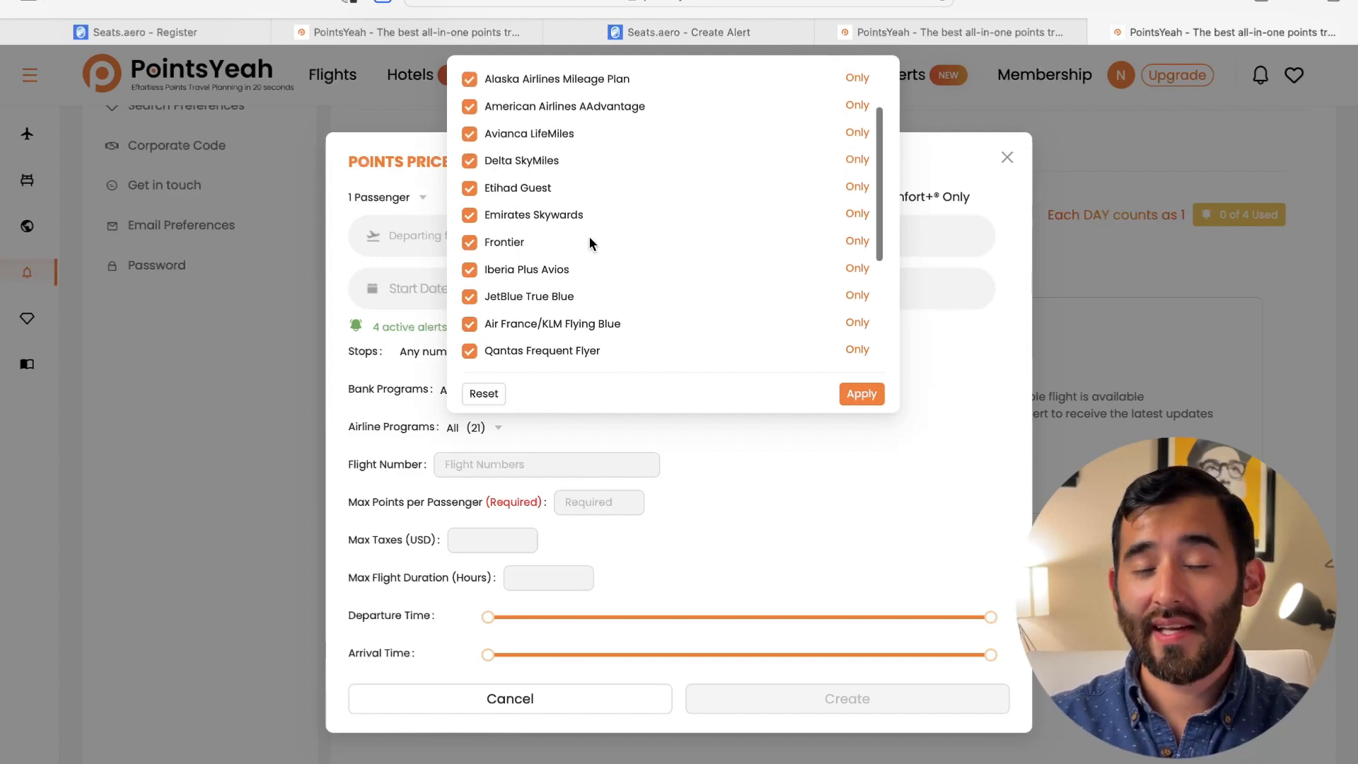
pyautogui.scroll(2, 590, 243)
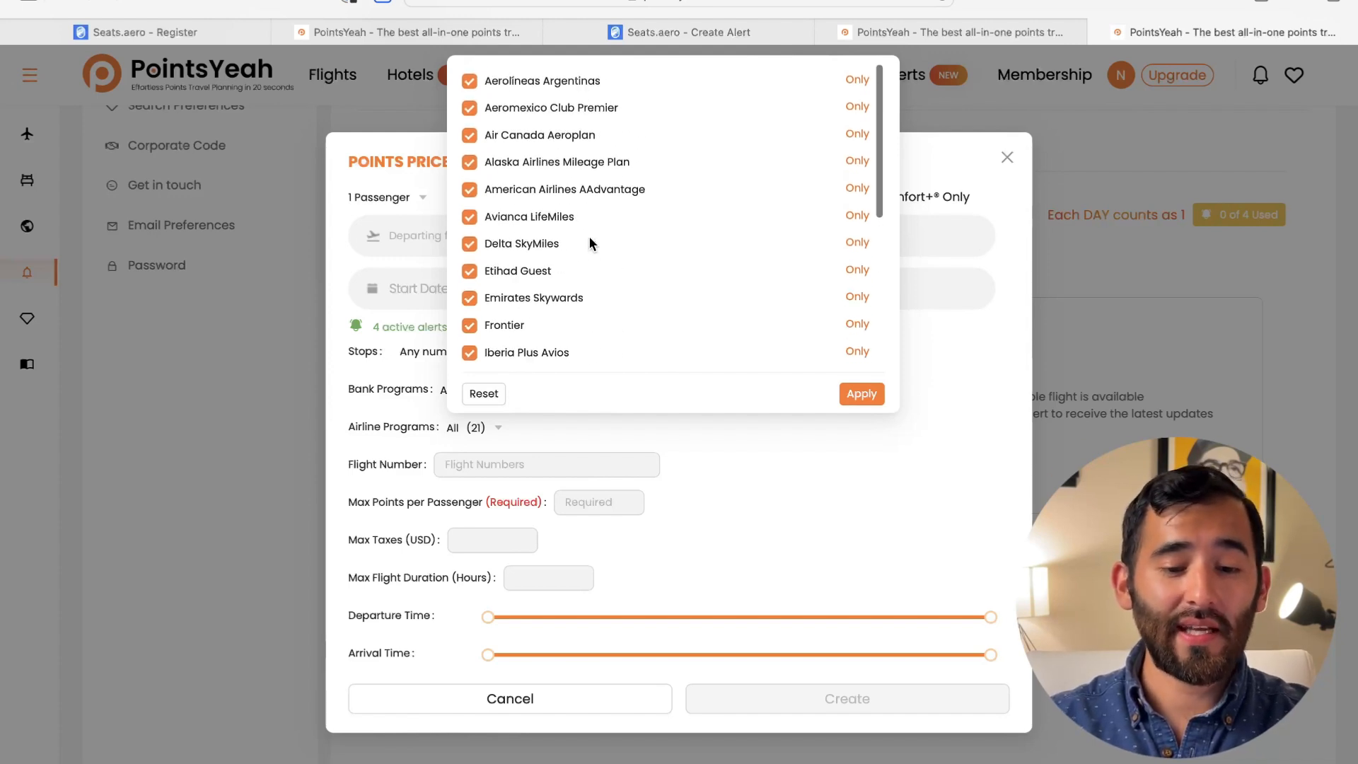
pyautogui.scroll(-3, 589, 242)
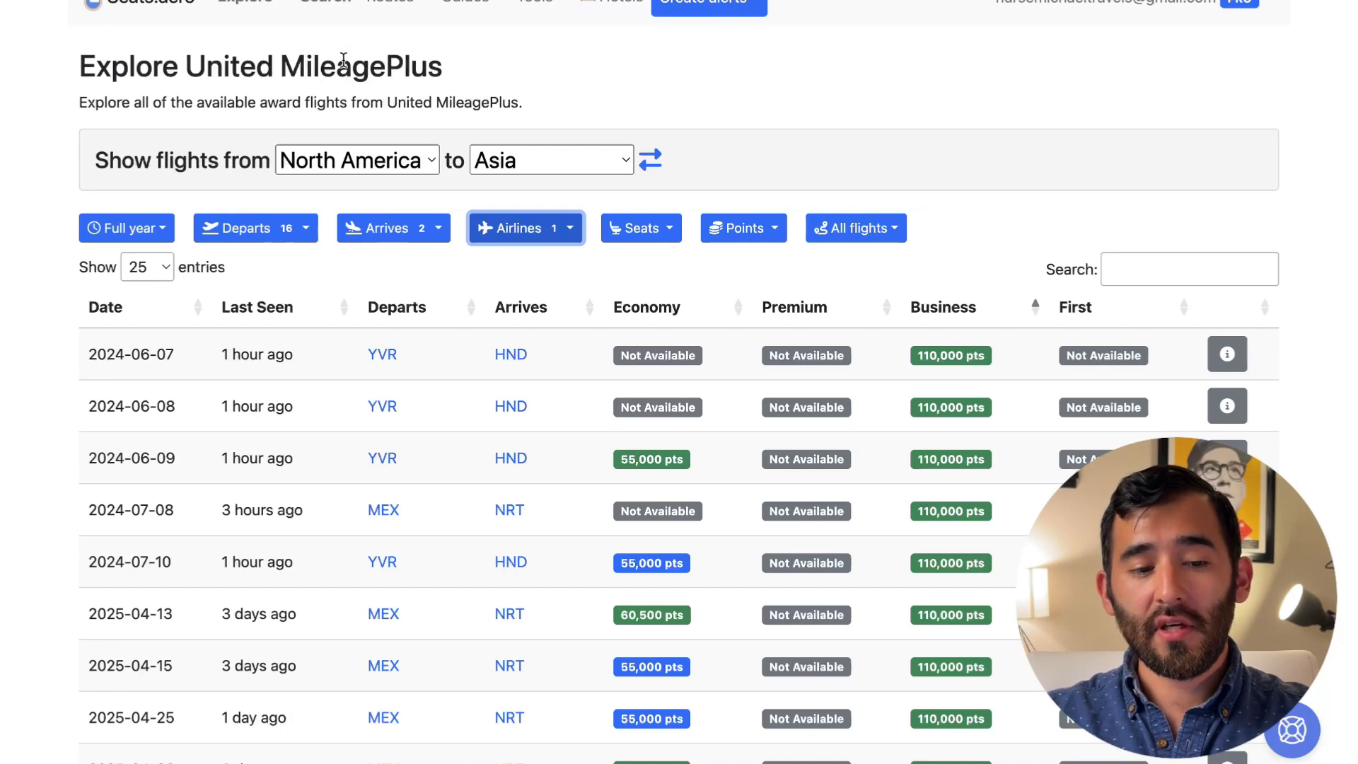
# On Seats.aero's United MileagePlus page, review the explorable mileage programs and the departure airports selected for North America to Asia
pyautogui.click(250, 2)
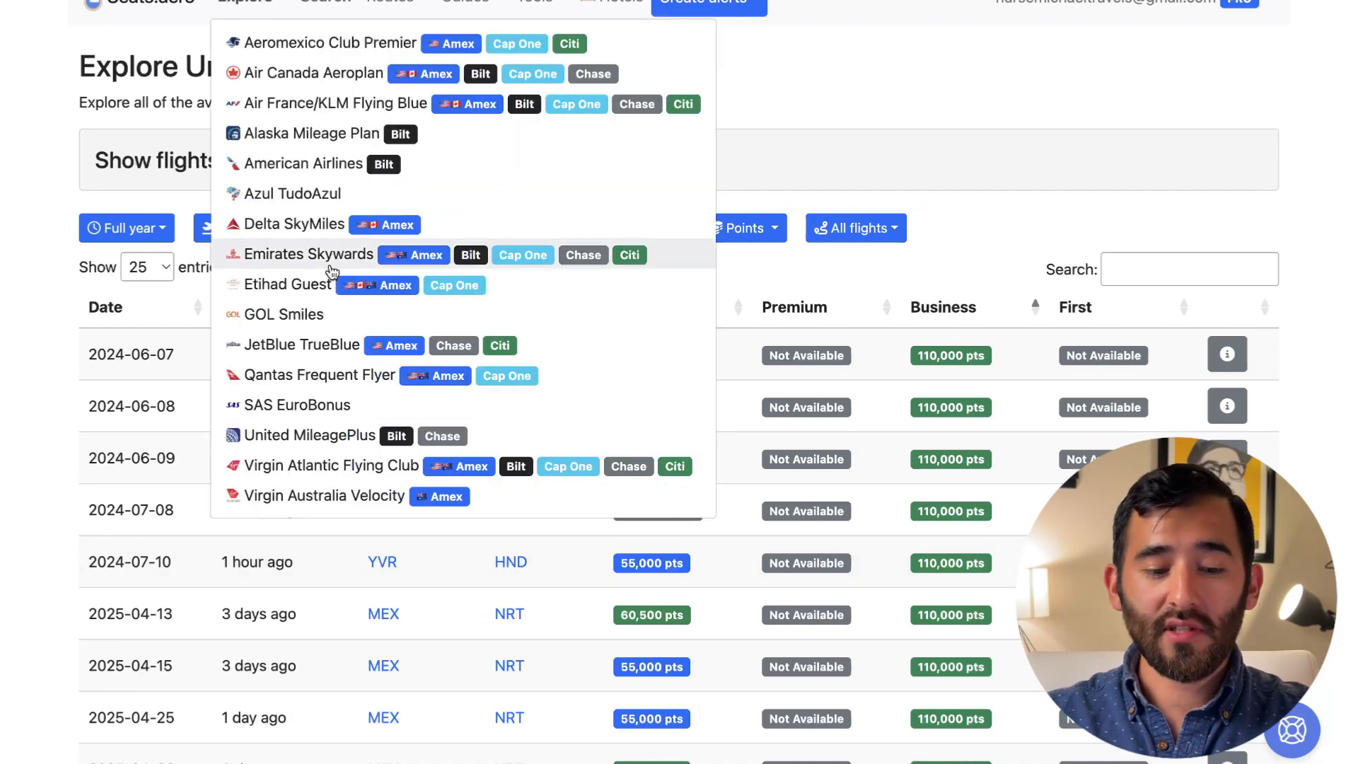
pyautogui.click(870, 90)
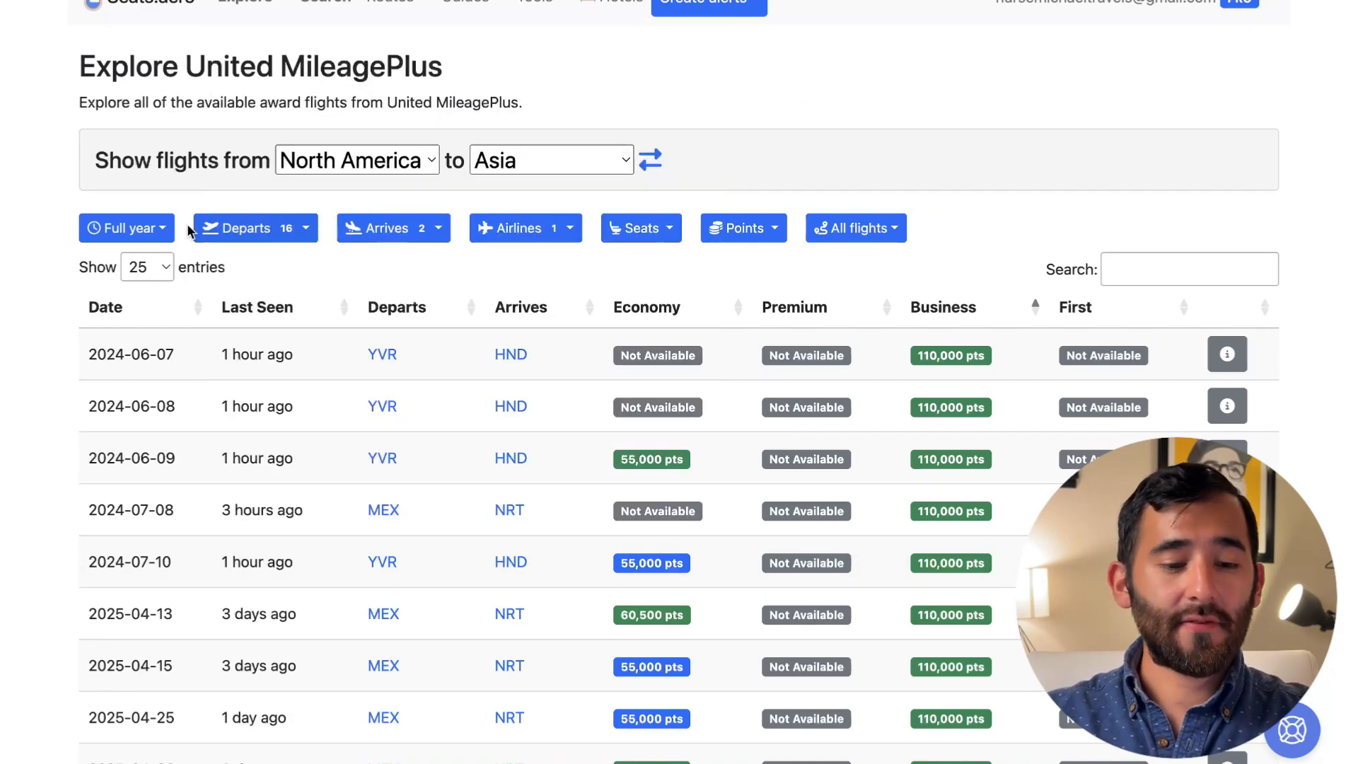
pyautogui.click(305, 233)
pyautogui.scroll(-10, 299, 368)
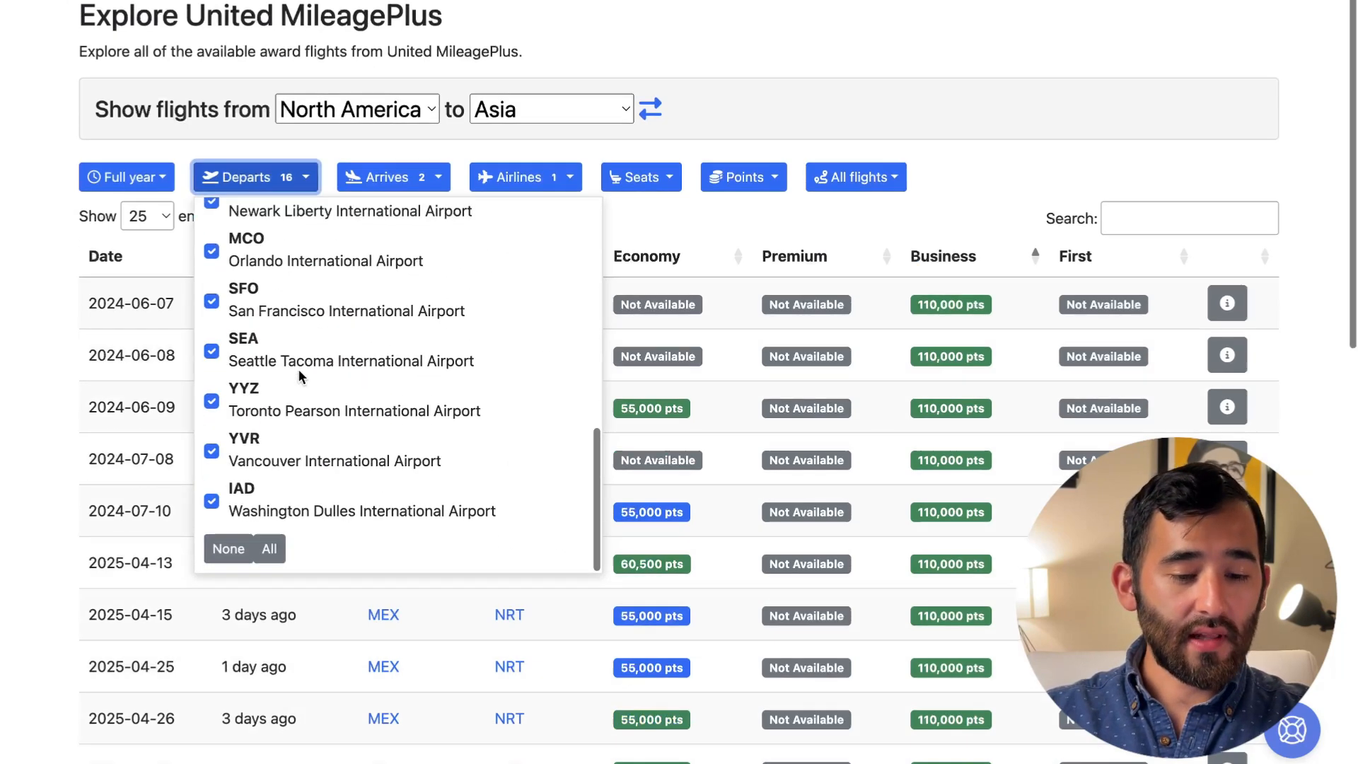
pyautogui.scroll(8, 298, 375)
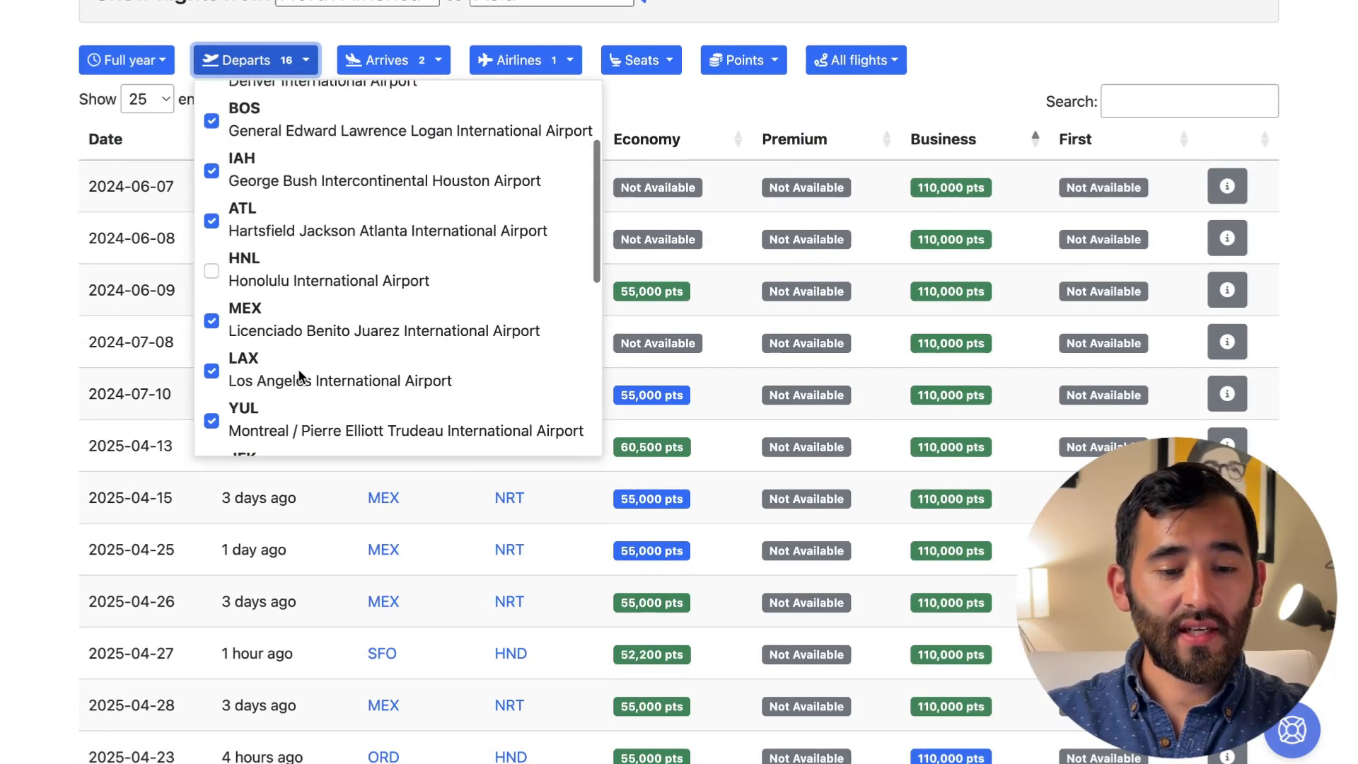
pyautogui.click(305, 65)
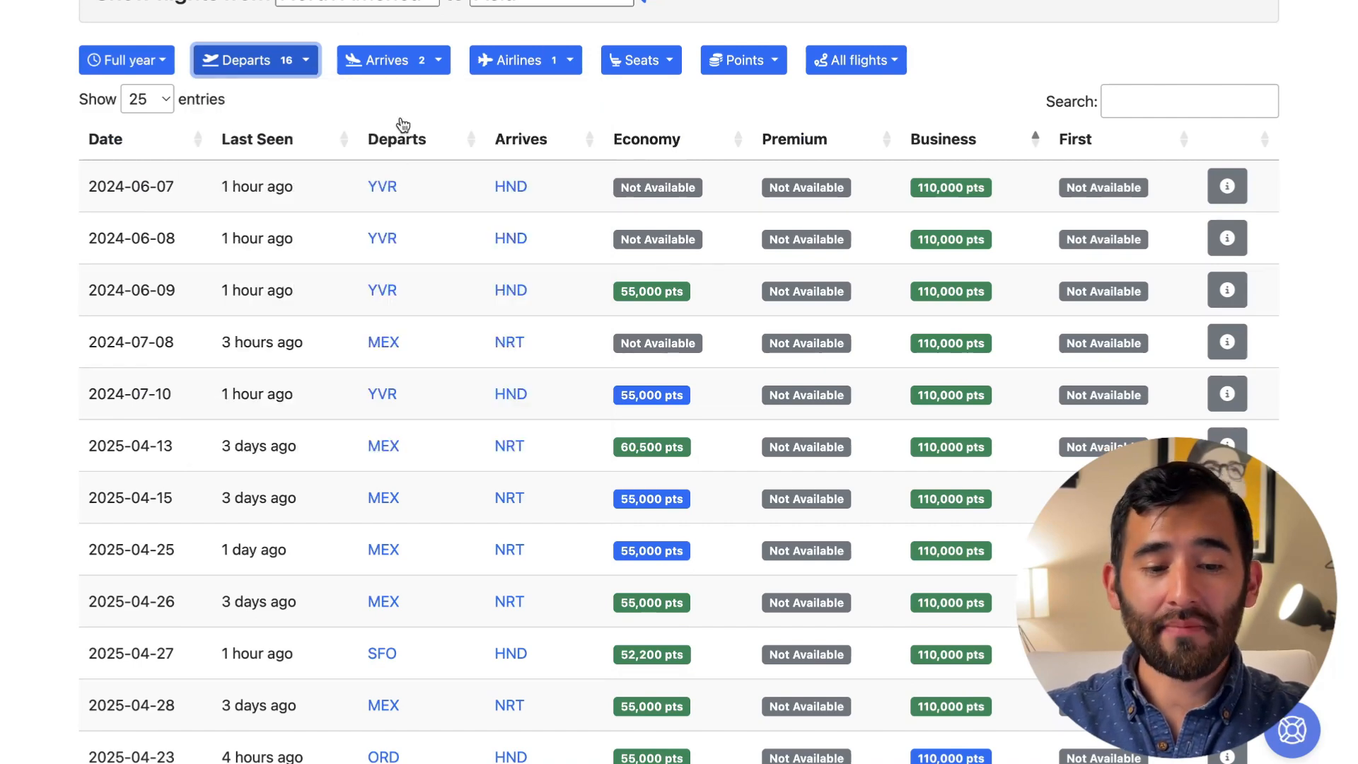
# Check which arrival airports and airlines are selected in the filters for United MileagePlus flights to Asia
pyautogui.click(435, 70)
pyautogui.scroll(-5, 426, 179)
pyautogui.scroll(-2, 426, 186)
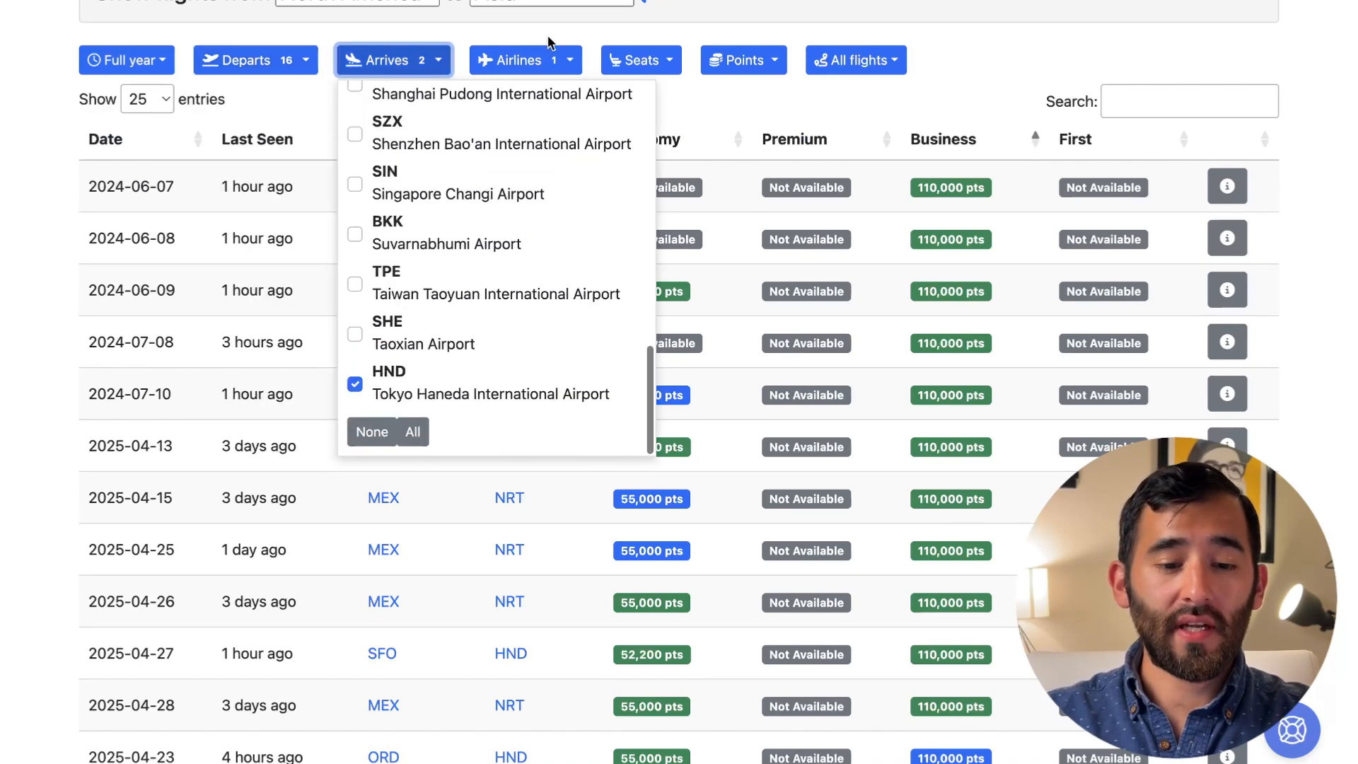
pyautogui.click(570, 65)
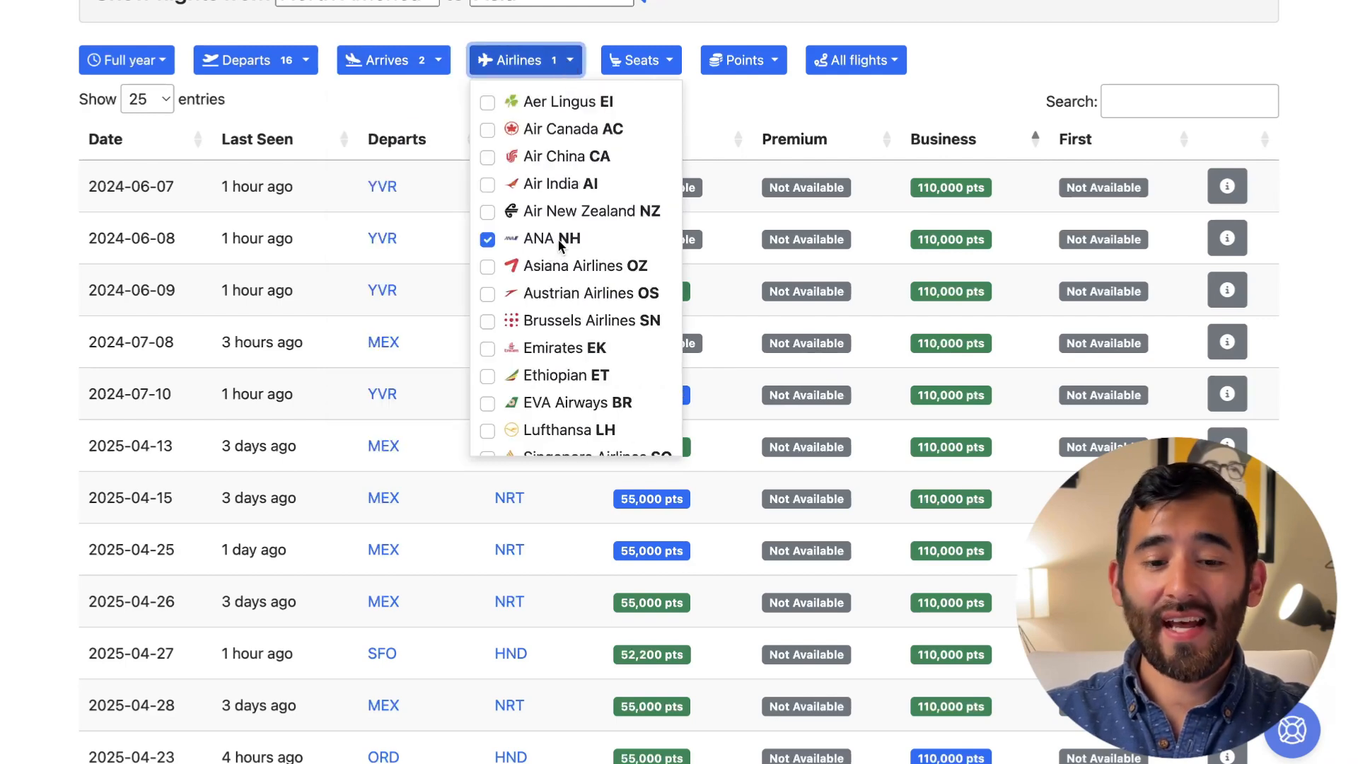
pyautogui.click(658, 44)
# Examine the dates, departure airports and business class prices of the filtered ANA award flights to Tokyo
pyautogui.scroll(2, 992, 193)
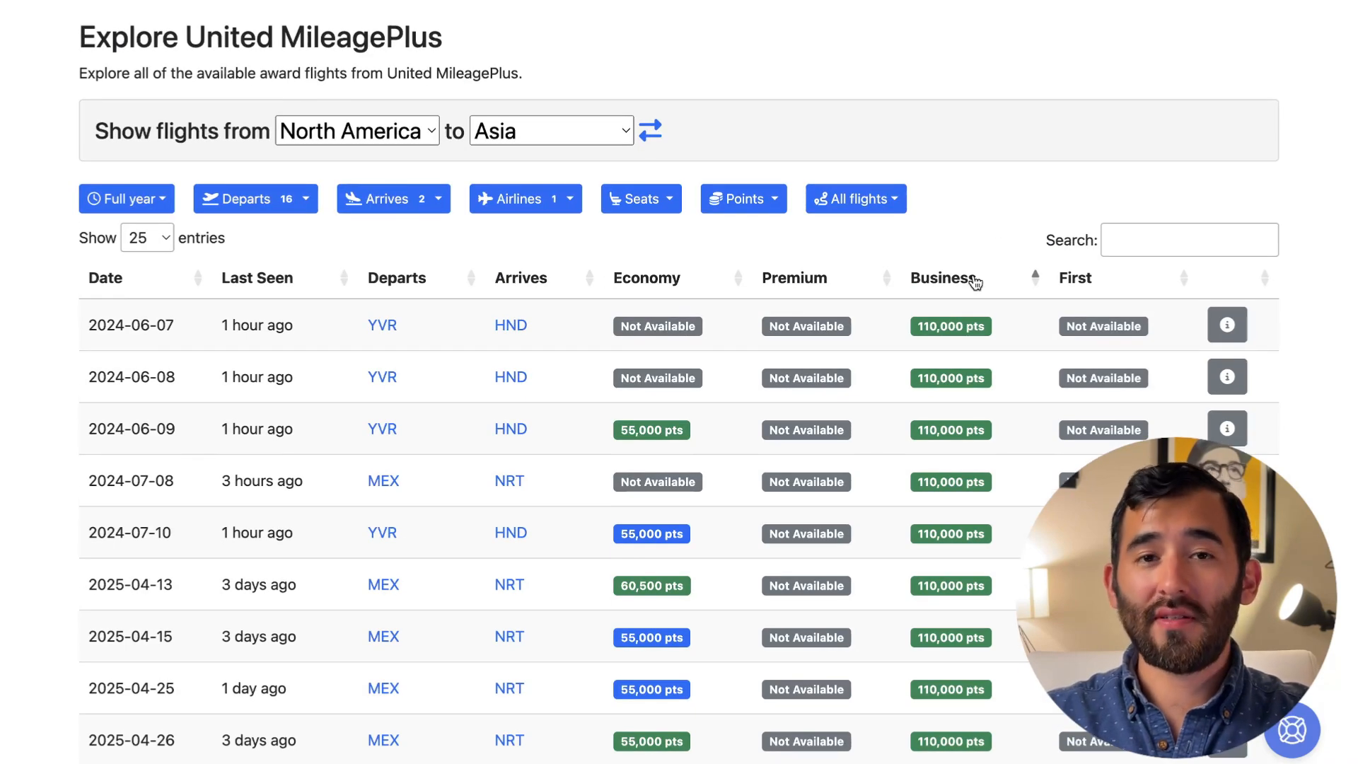
pyautogui.scroll(-2, 973, 295)
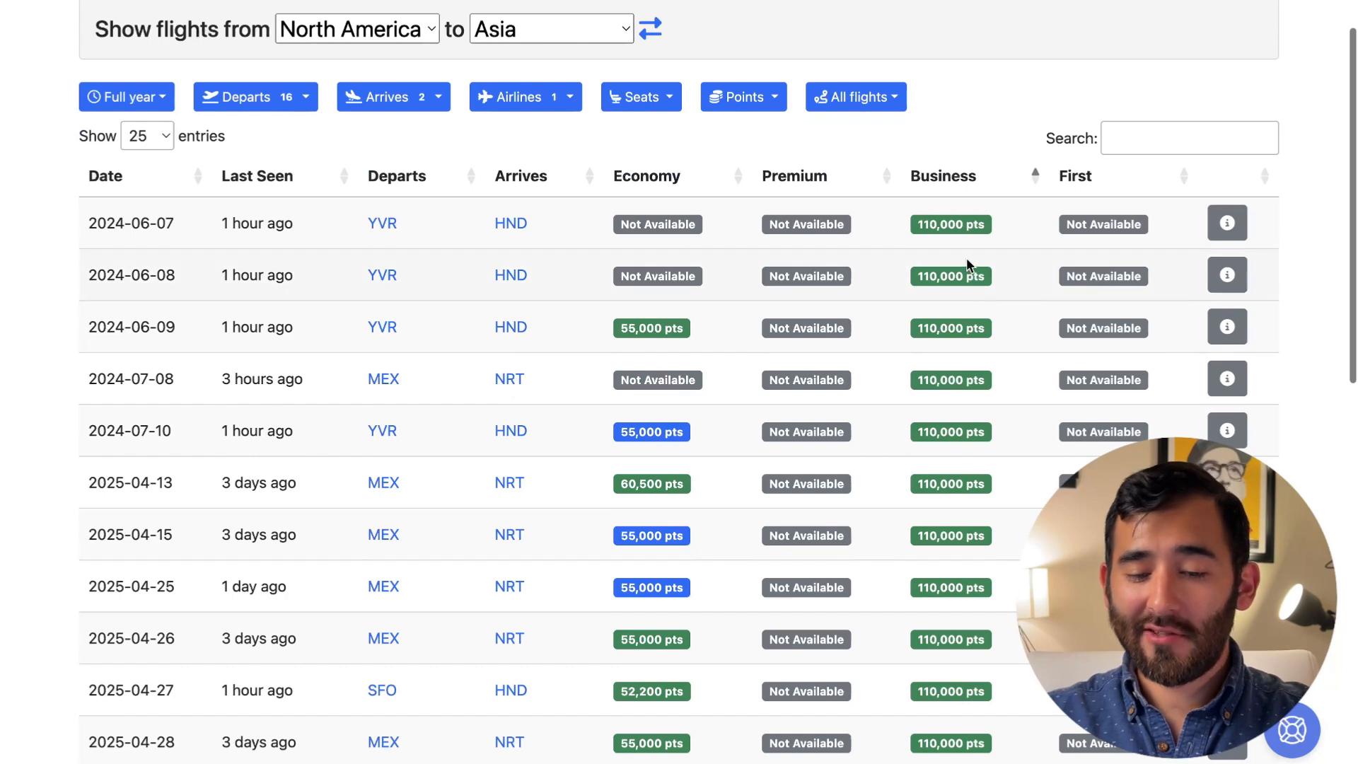
pyautogui.scroll(-1, 966, 258)
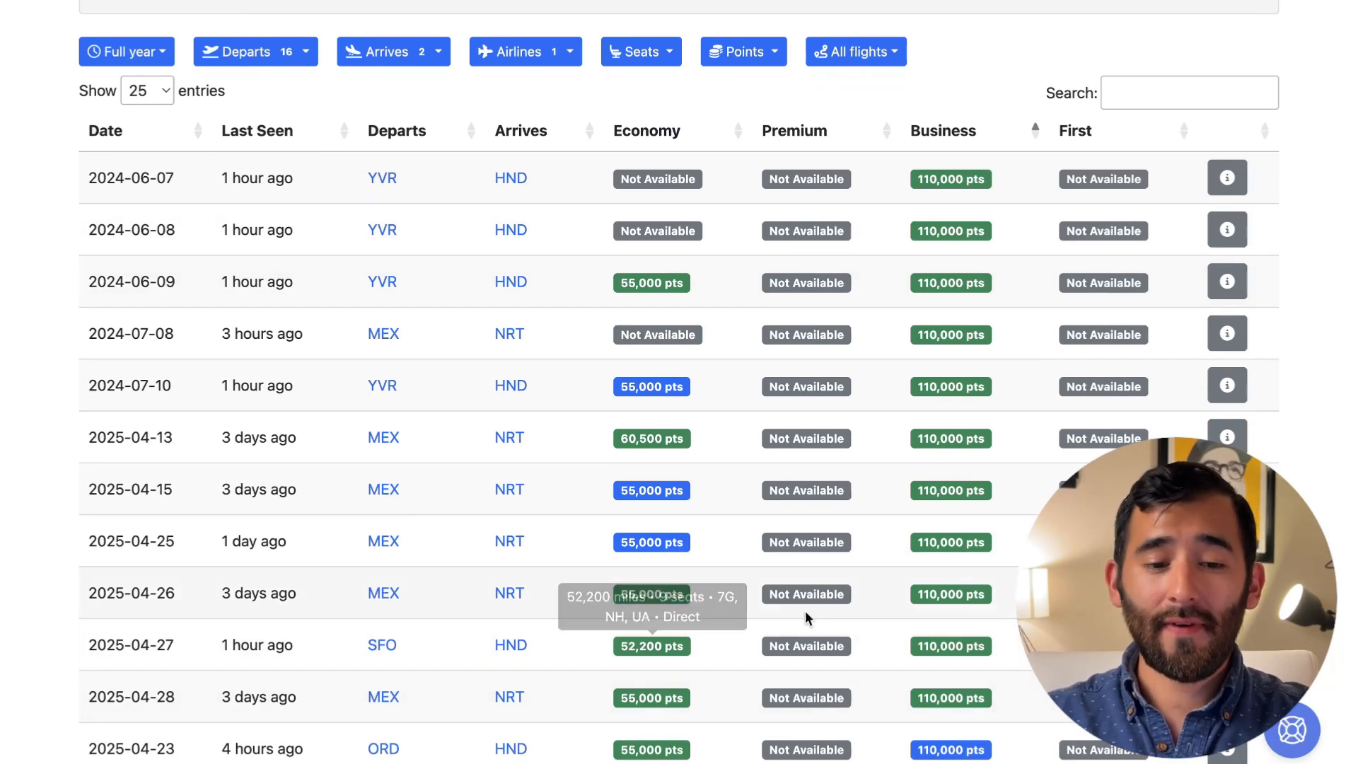
pyautogui.scroll(-1, 990, 468)
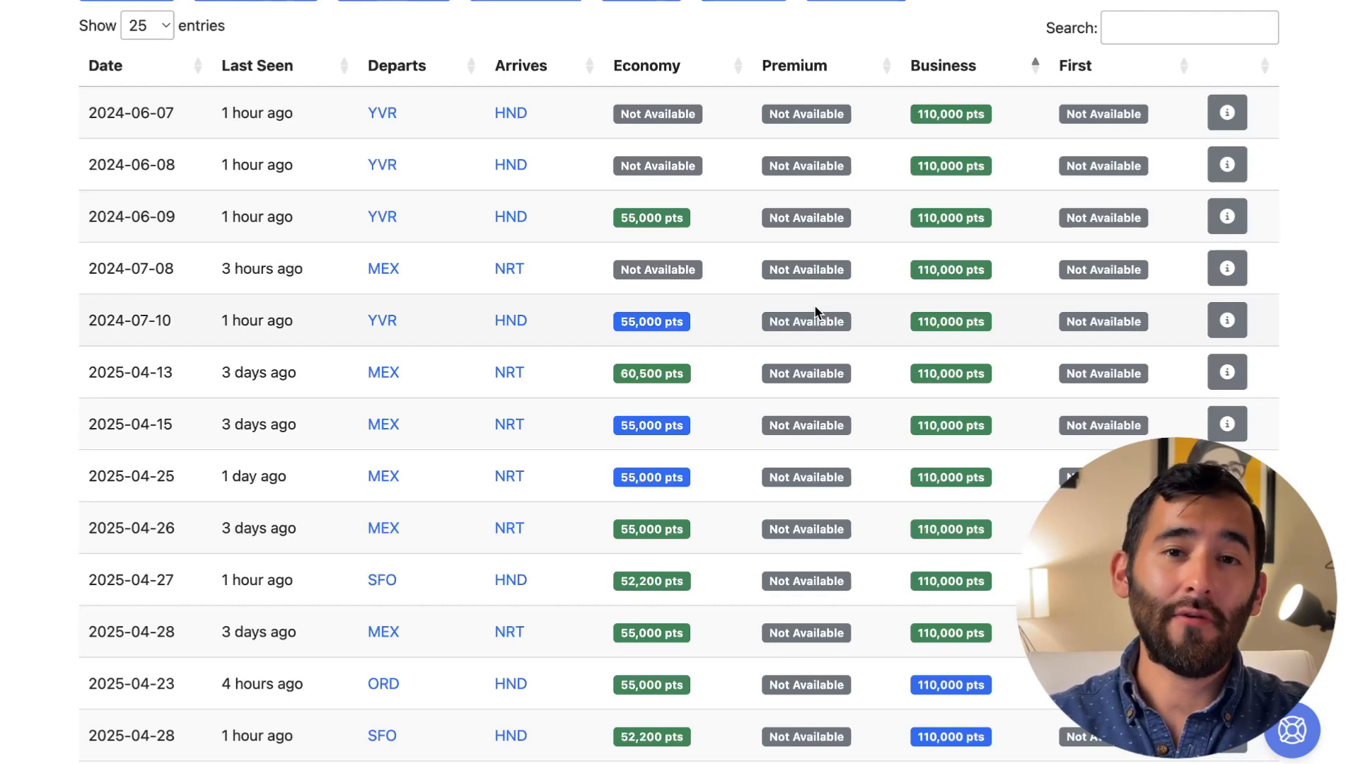
pyautogui.scroll(-3, 816, 311)
pyautogui.moveTo(265, 416); pyautogui.dragTo(425, 419)
pyautogui.click(442, 380)
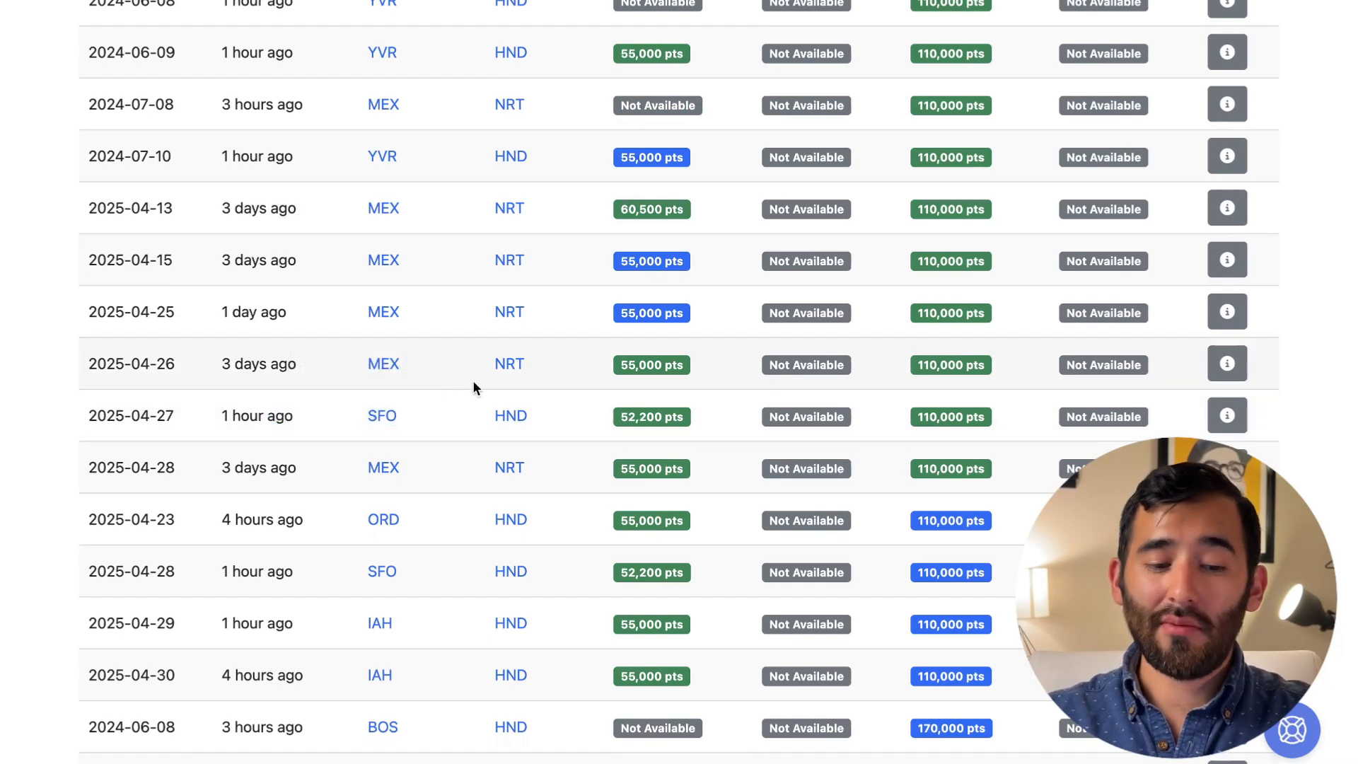
pyautogui.scroll(3, 472, 380)
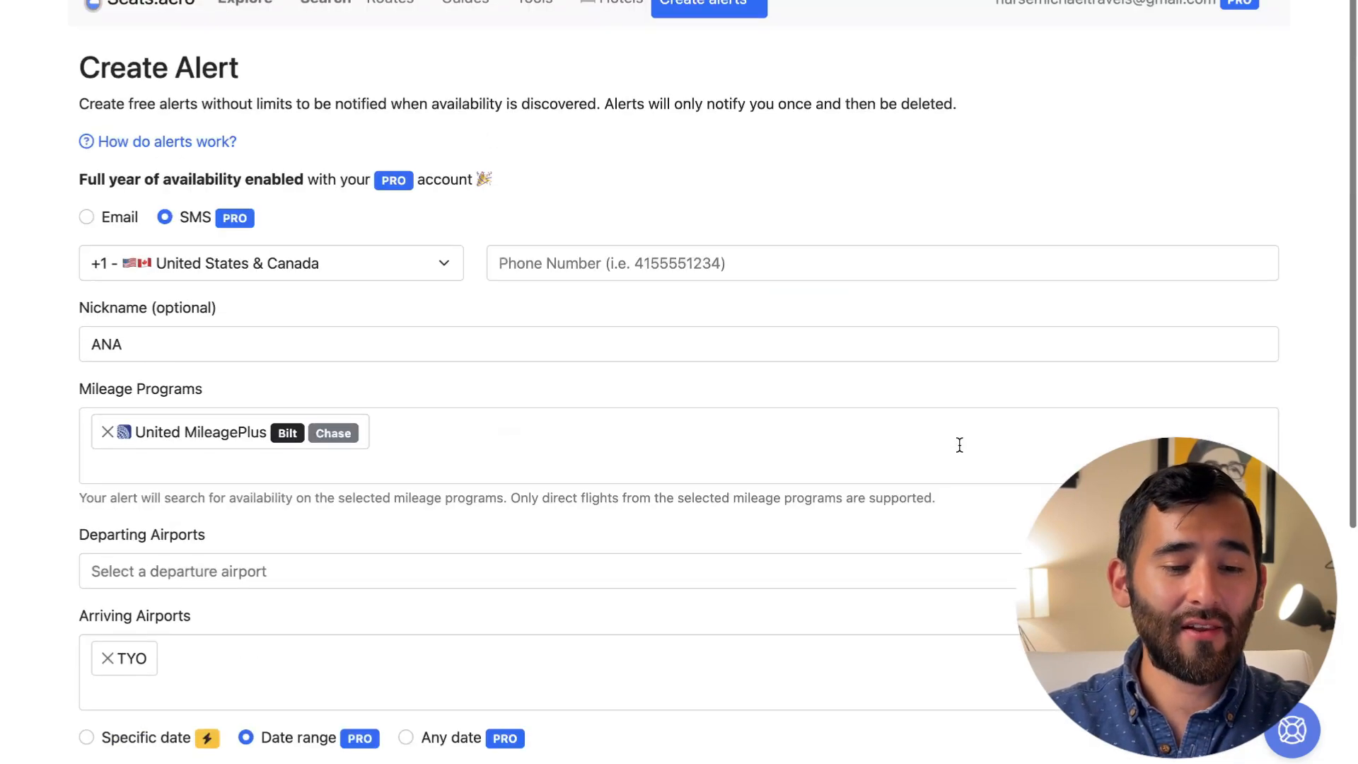
pyautogui.scroll(-4, 489, 195)
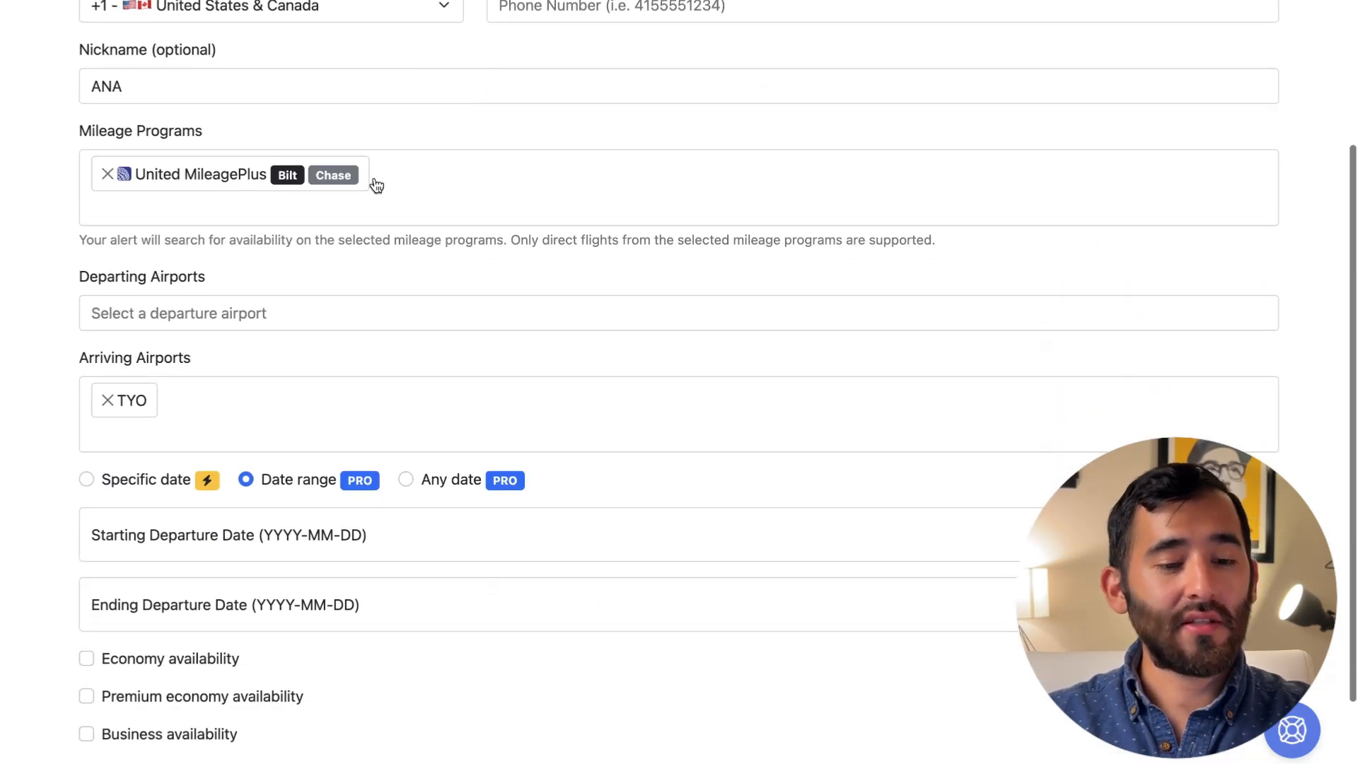
pyautogui.scroll(-2, 281, 183)
pyautogui.click(282, 190)
pyautogui.write('united')
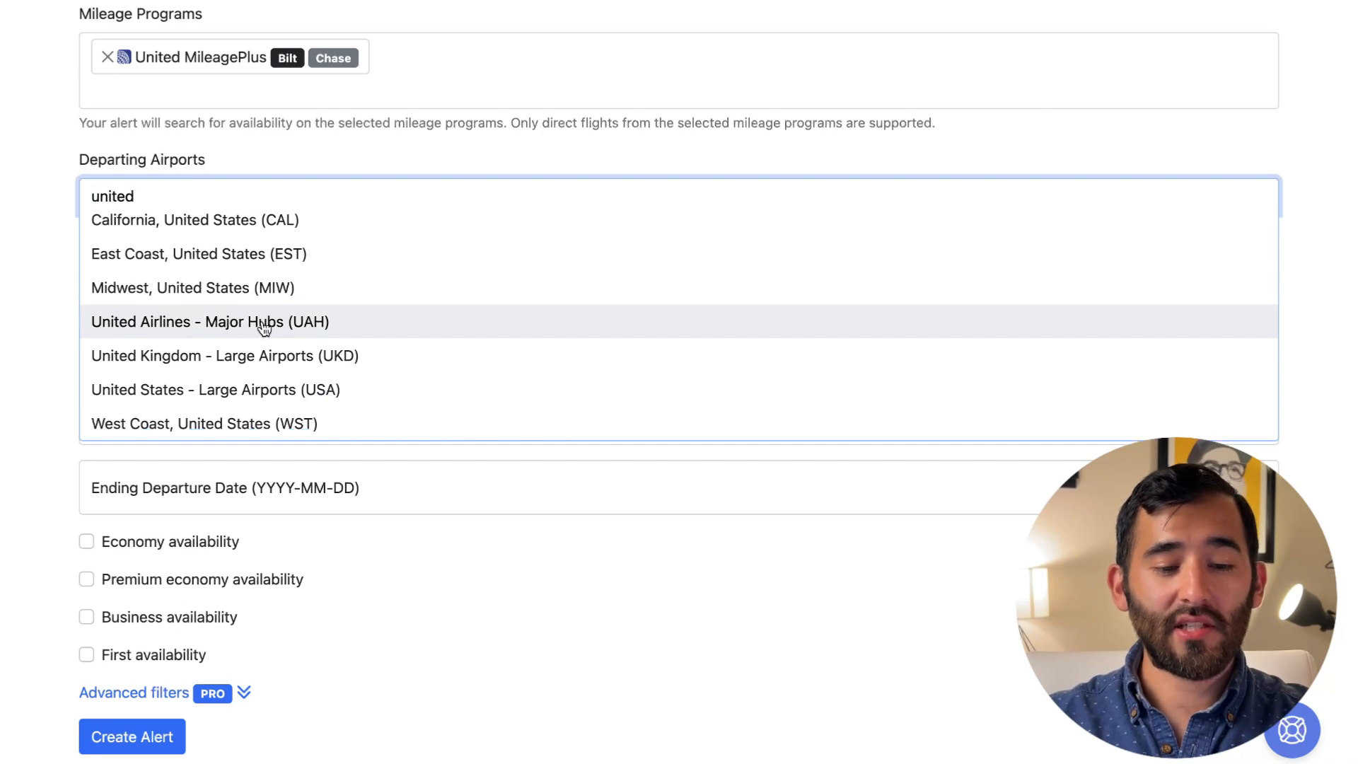
pyautogui.doubleClick(224, 187)
pyautogui.press('BackSpace')
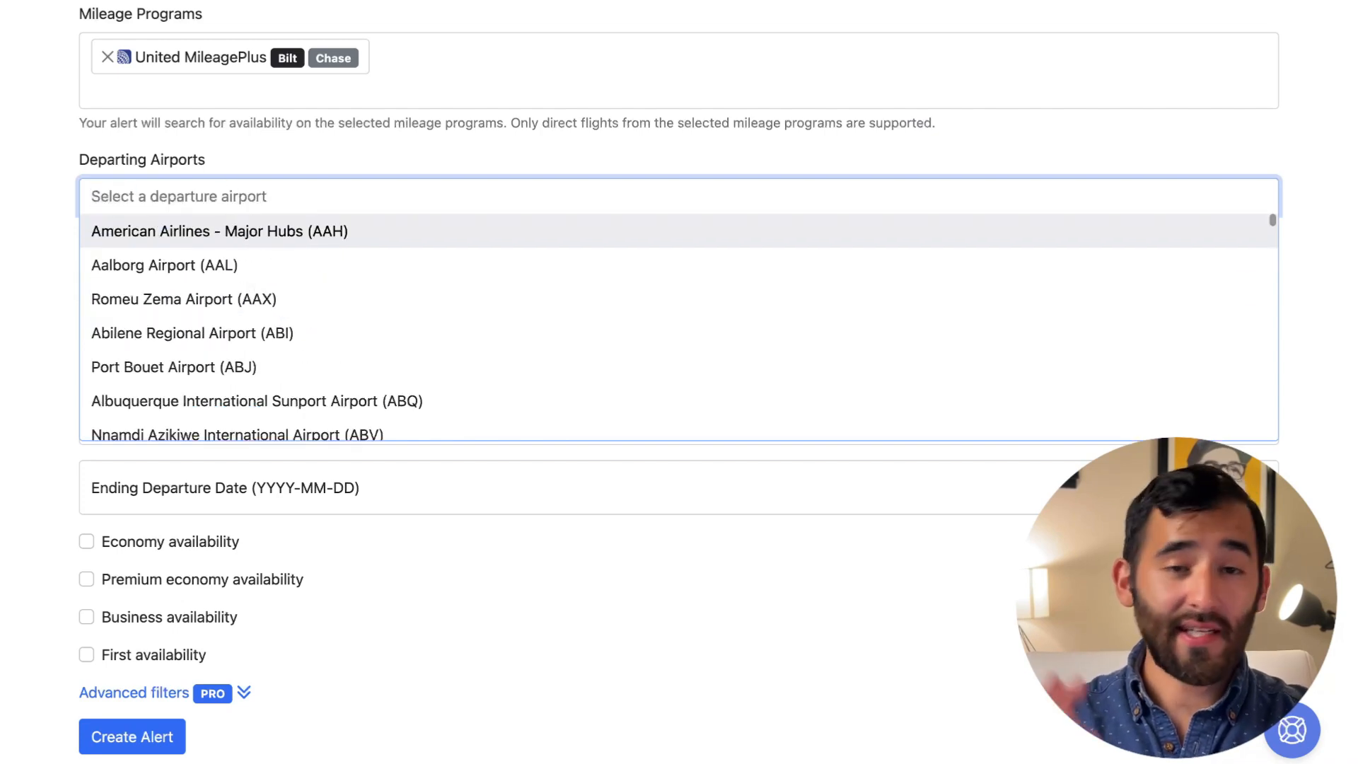
pyautogui.click(48, 251)
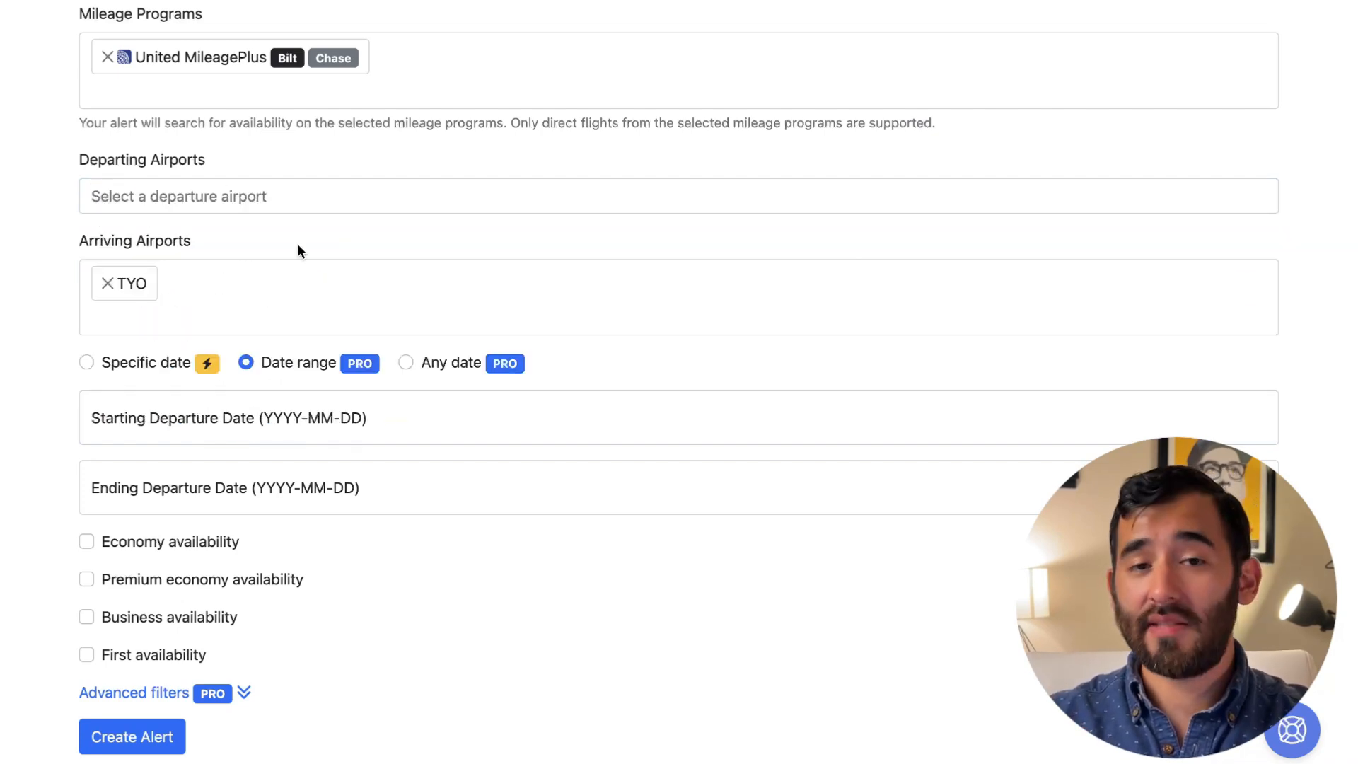
# Add United Airlines - Major Hubs (UAH) as the departing airports of the ANA alert
pyautogui.scroll(2, 297, 243)
pyautogui.scroll(-3, 297, 251)
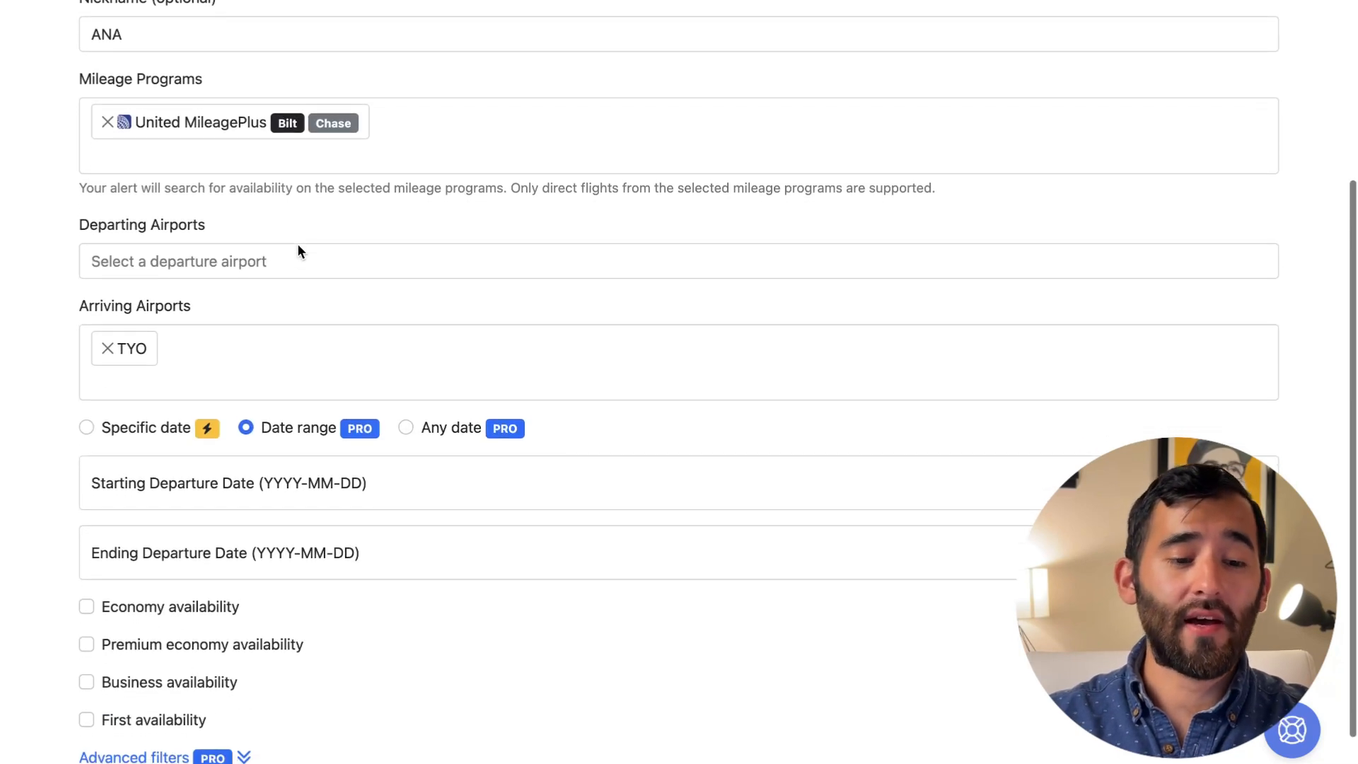
pyautogui.scroll(1, 297, 251)
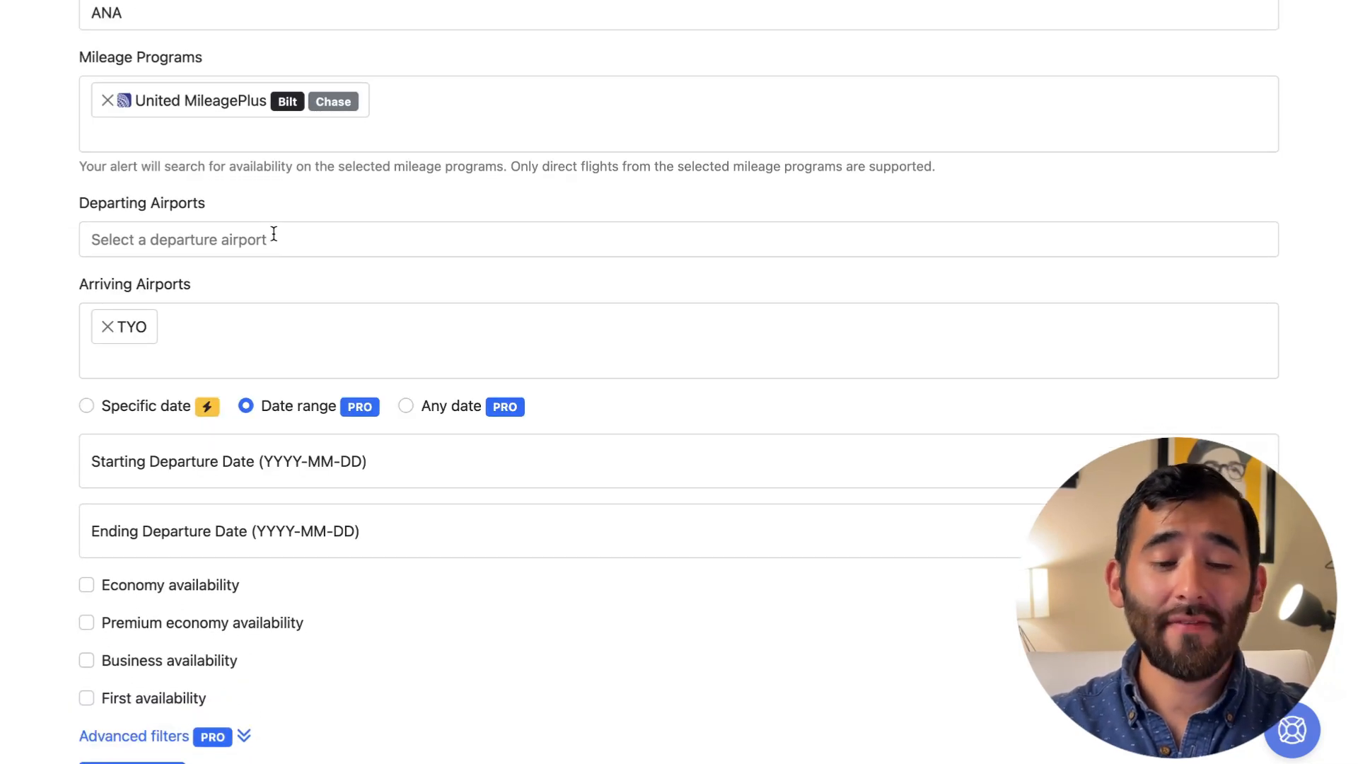
pyautogui.scroll(-2, 274, 233)
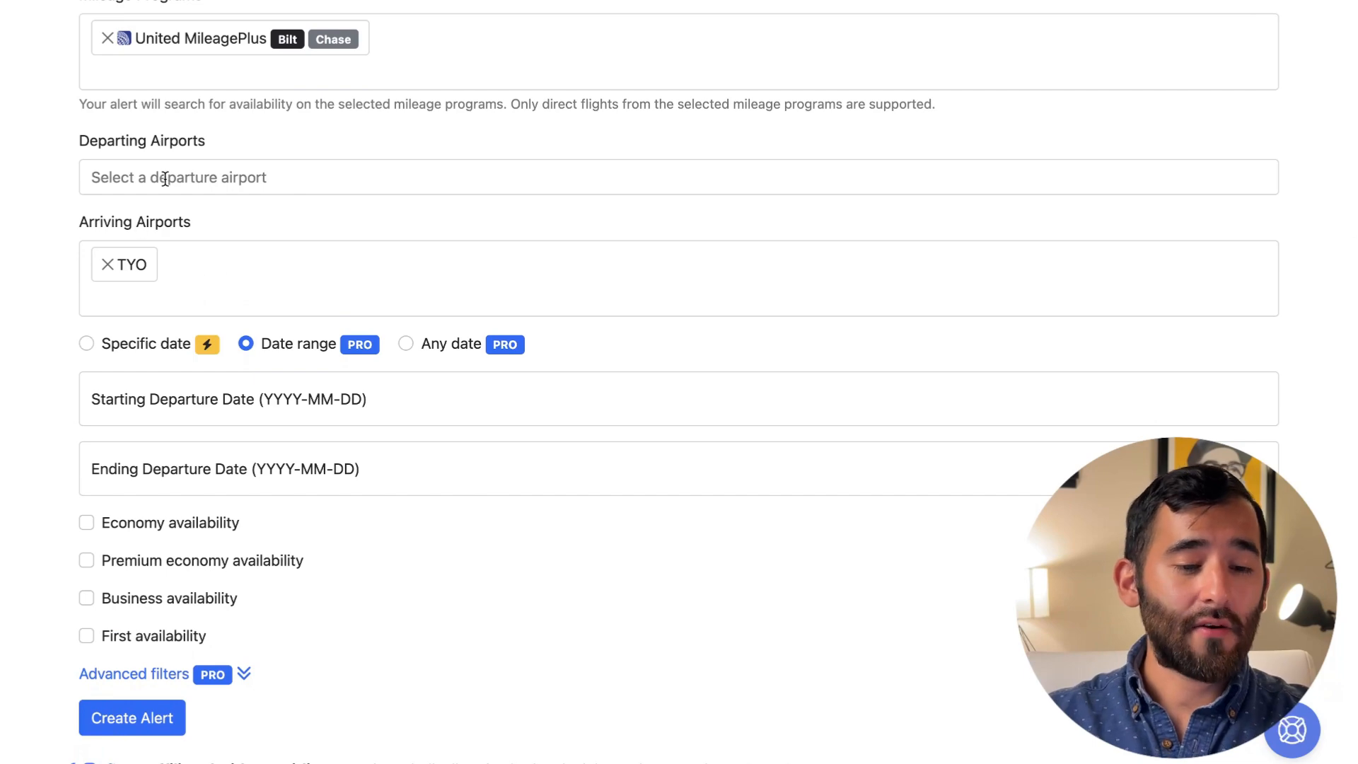
pyautogui.click(165, 178)
pyautogui.write('united')
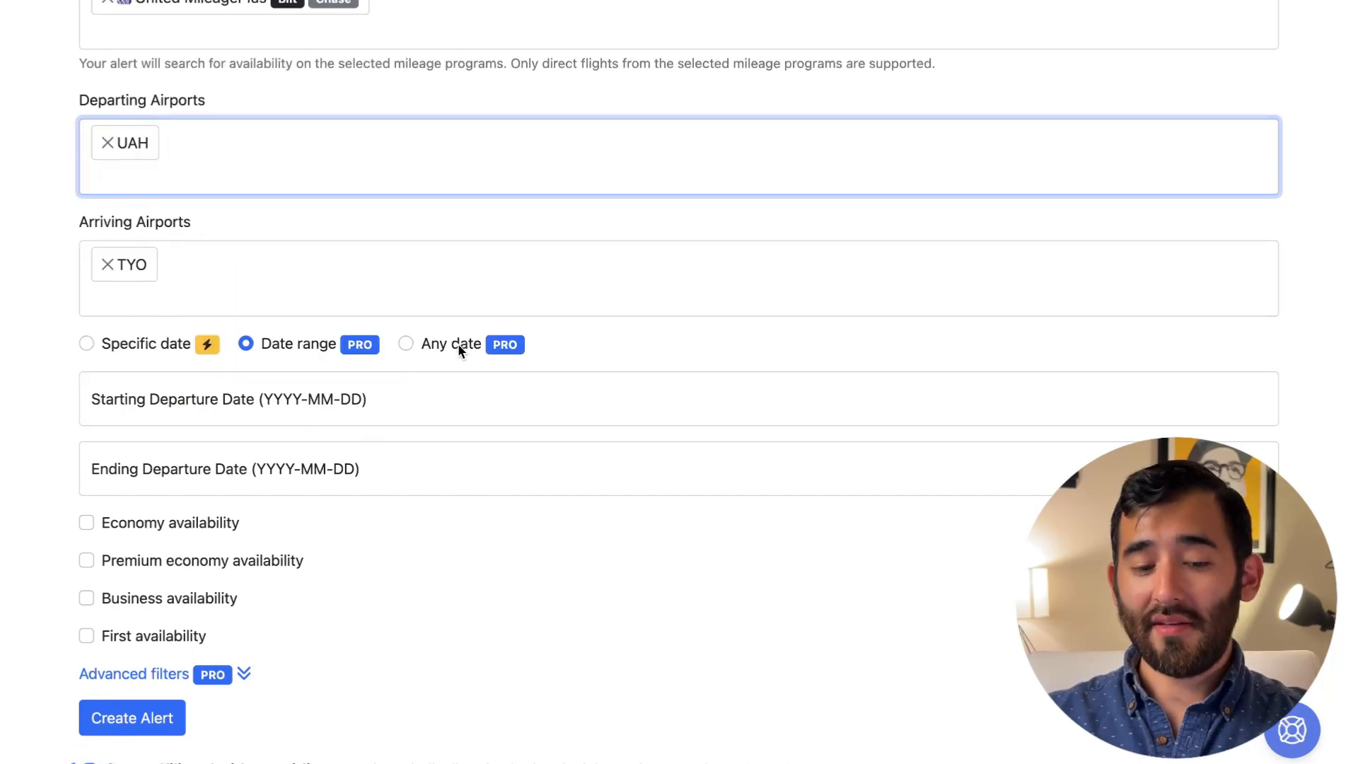
# Set the ANA alert to use a date range and to look for business availability
pyautogui.click(457, 342)
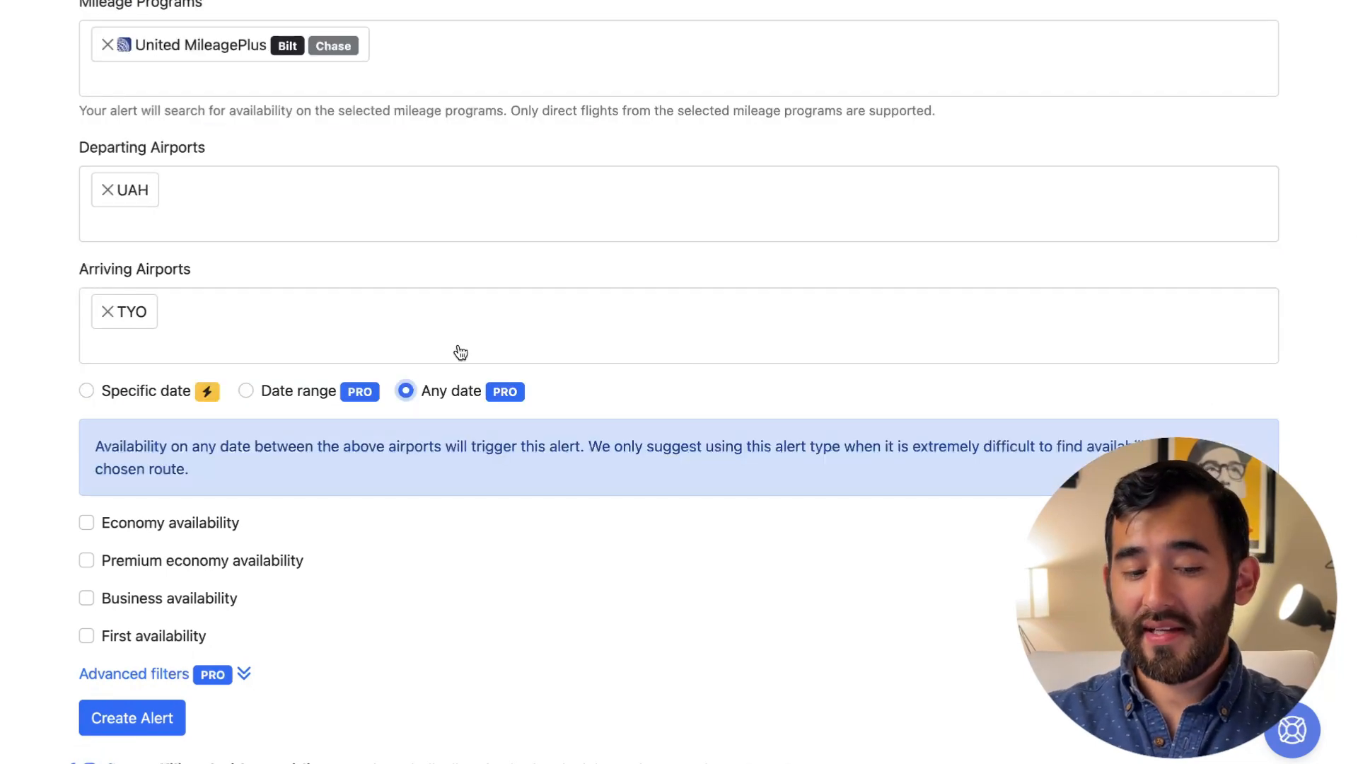
pyautogui.click(310, 392)
pyautogui.scroll(-1, 261, 446)
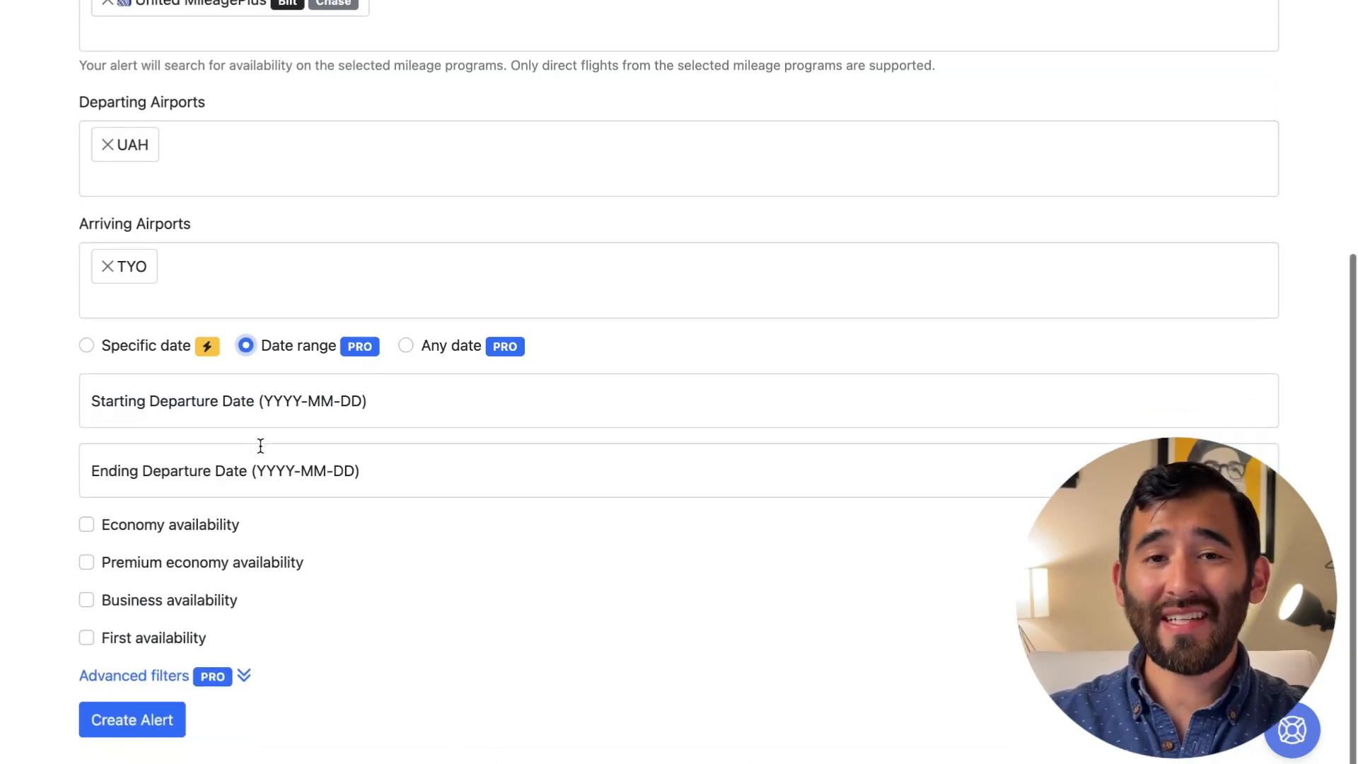
pyautogui.click(177, 599)
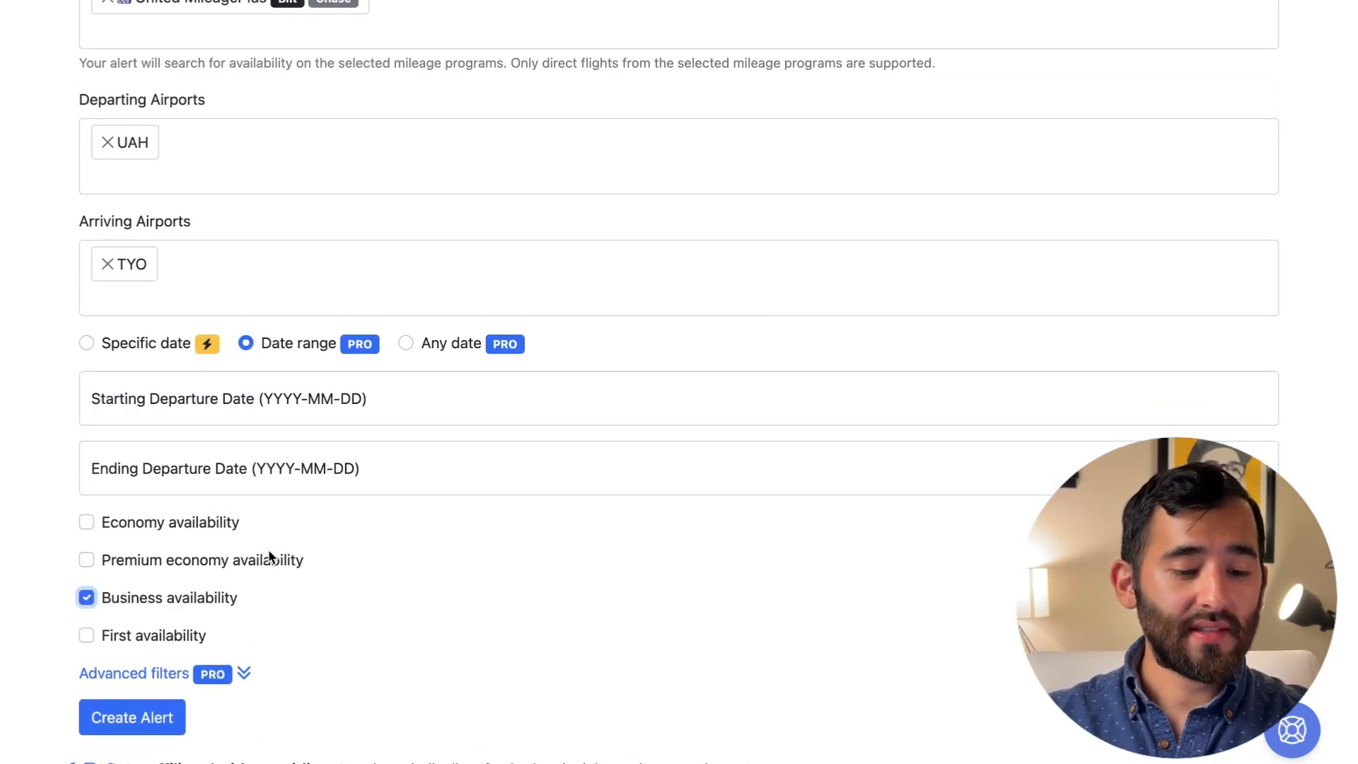
# In the alert's advanced filters, require NH: All Nippon Airways as the operating airline and set the maximum cost to 110000 points
pyautogui.click(163, 673)
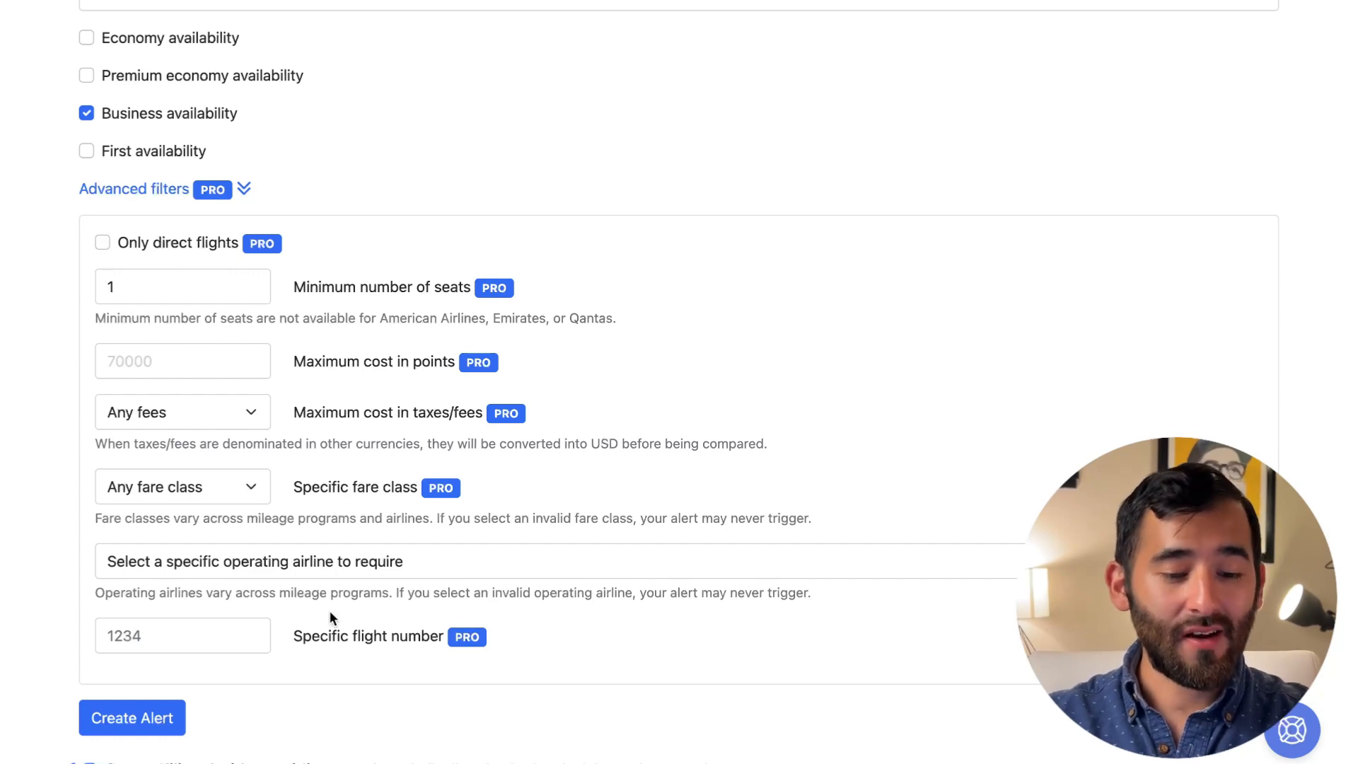
pyautogui.scroll(1, 331, 617)
pyautogui.scroll(-1, 331, 617)
pyautogui.click(237, 564)
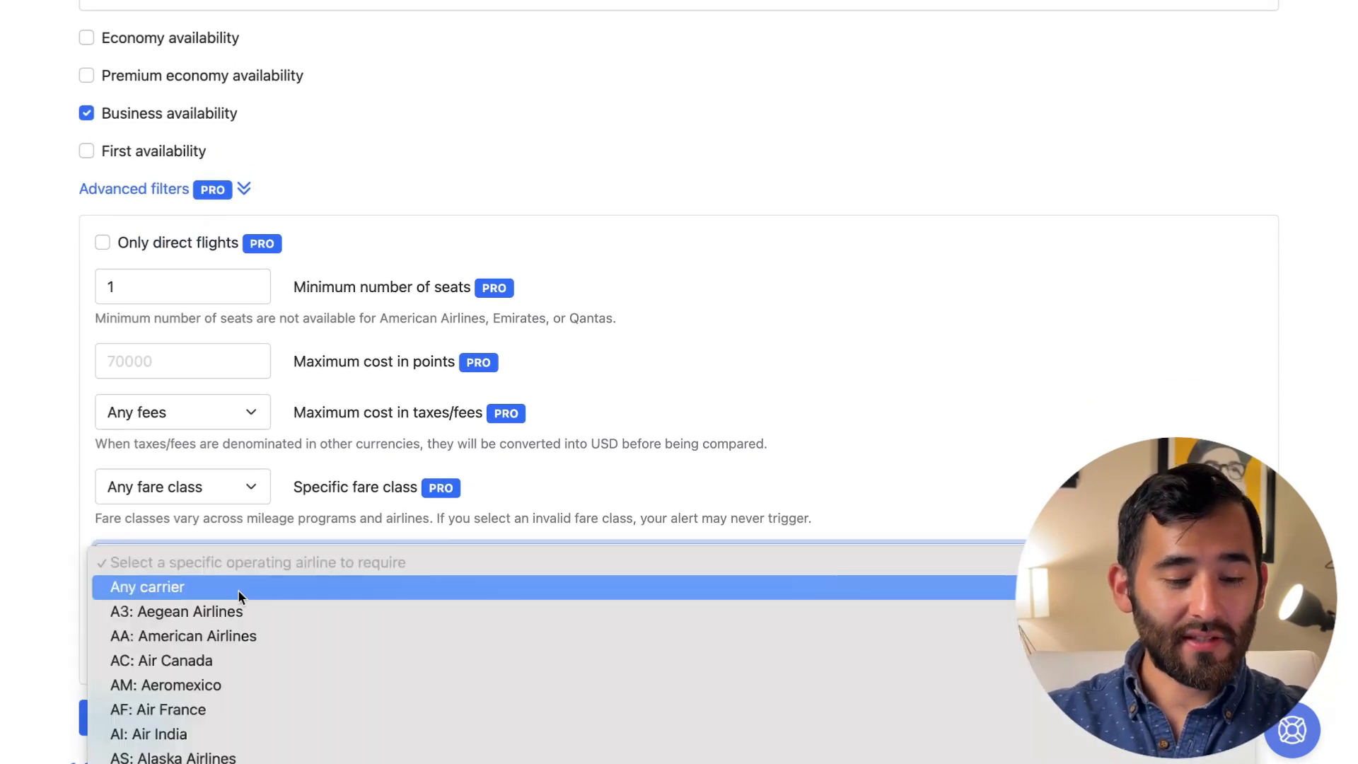
pyautogui.scroll(-6, 249, 438)
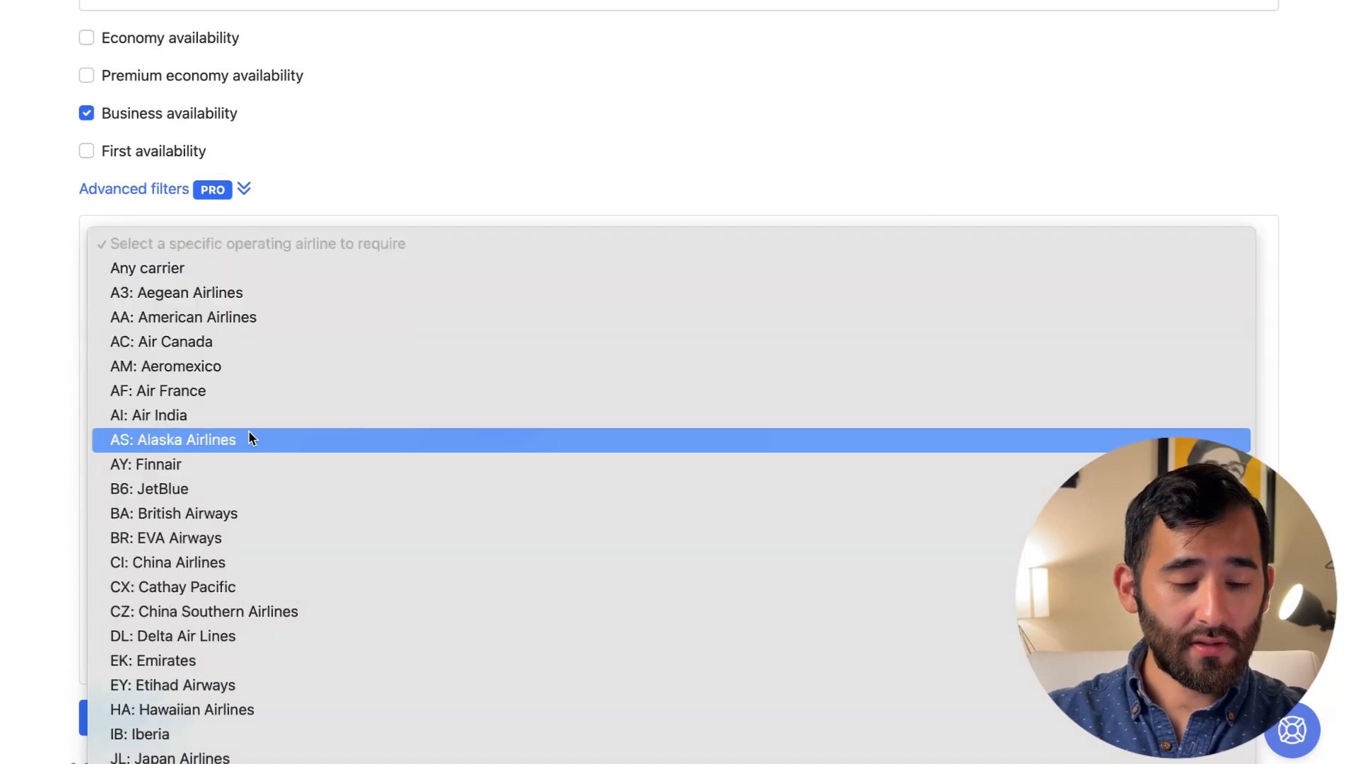
pyautogui.scroll(-5, 248, 437)
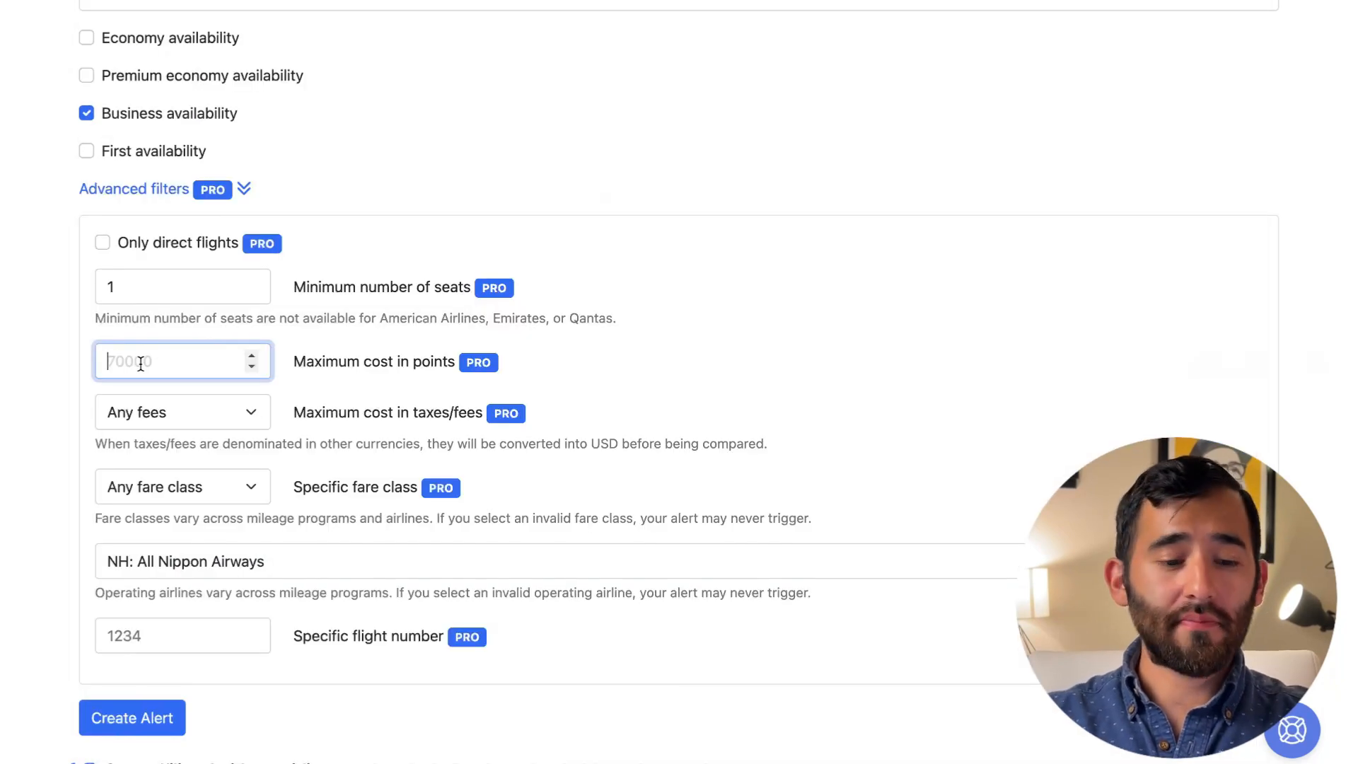
pyautogui.write('110000')
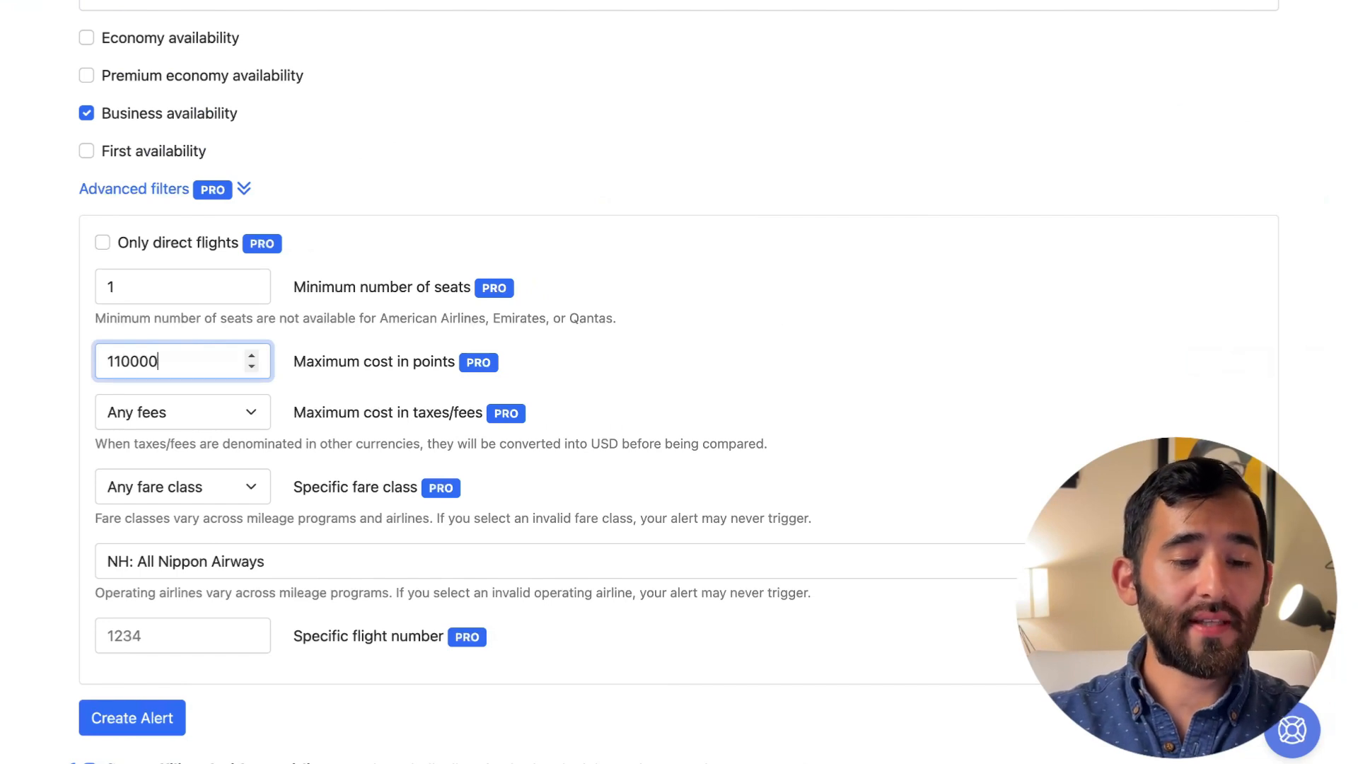
# Try I as the alert's specific fare class and return the filter to Any fare class
pyautogui.click(183, 487)
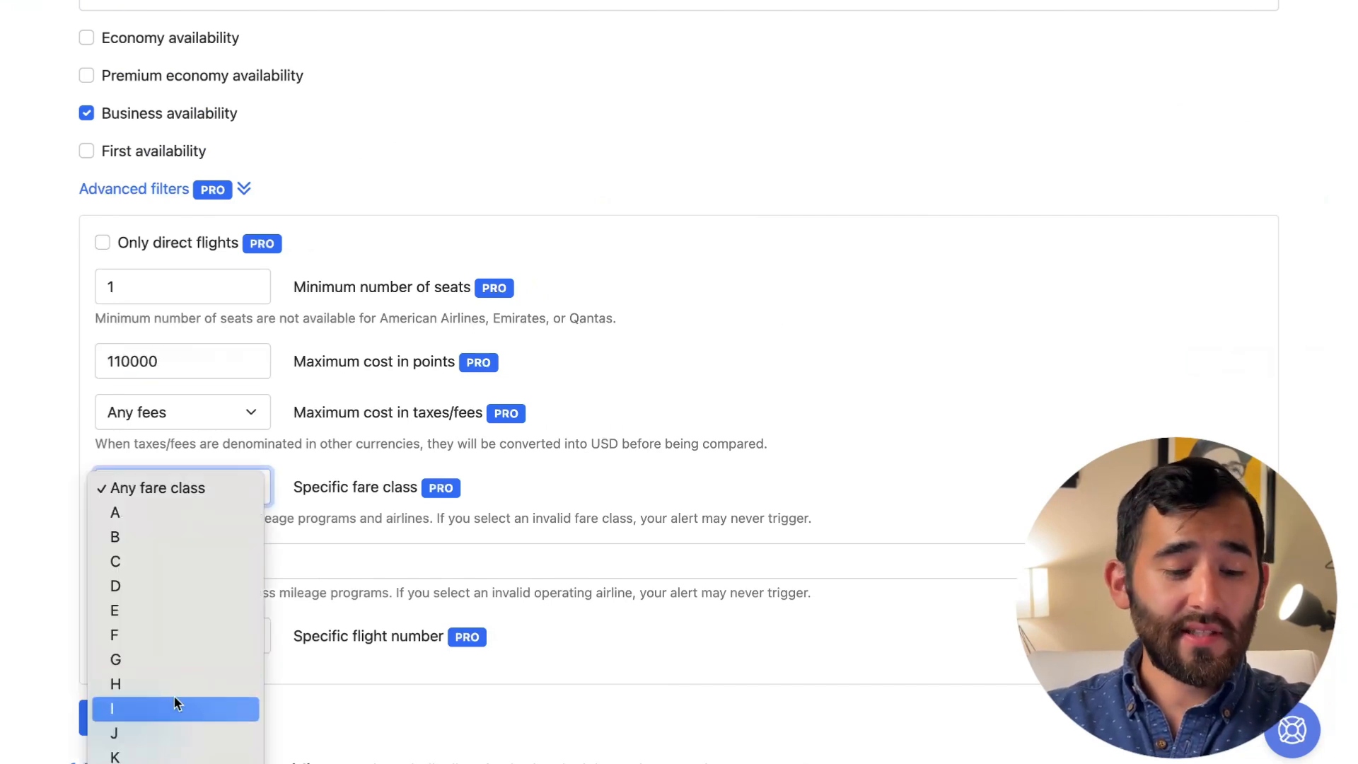
pyautogui.click(170, 707)
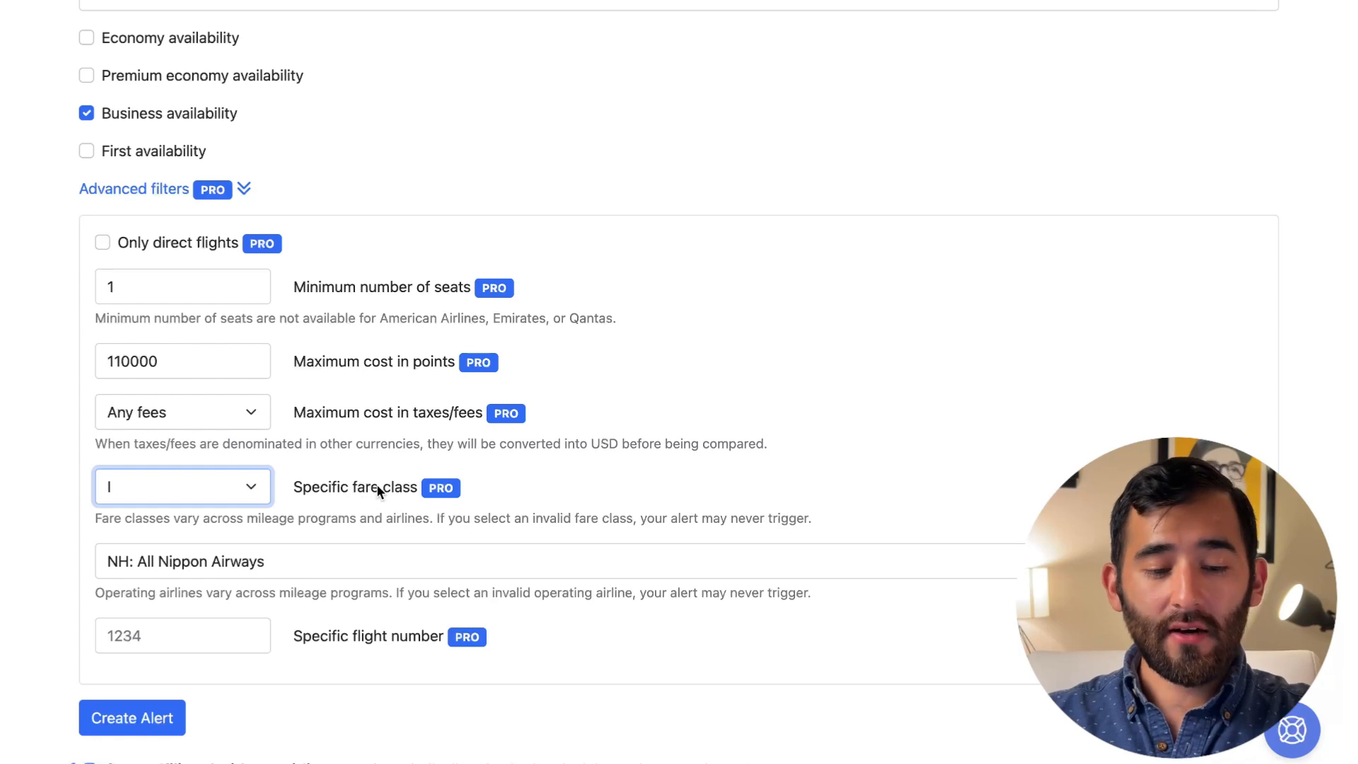
pyautogui.hotkey('shift', 'Tab')
pyautogui.moveTo(306, 518); pyautogui.dragTo(95, 517)
pyautogui.click(224, 495)
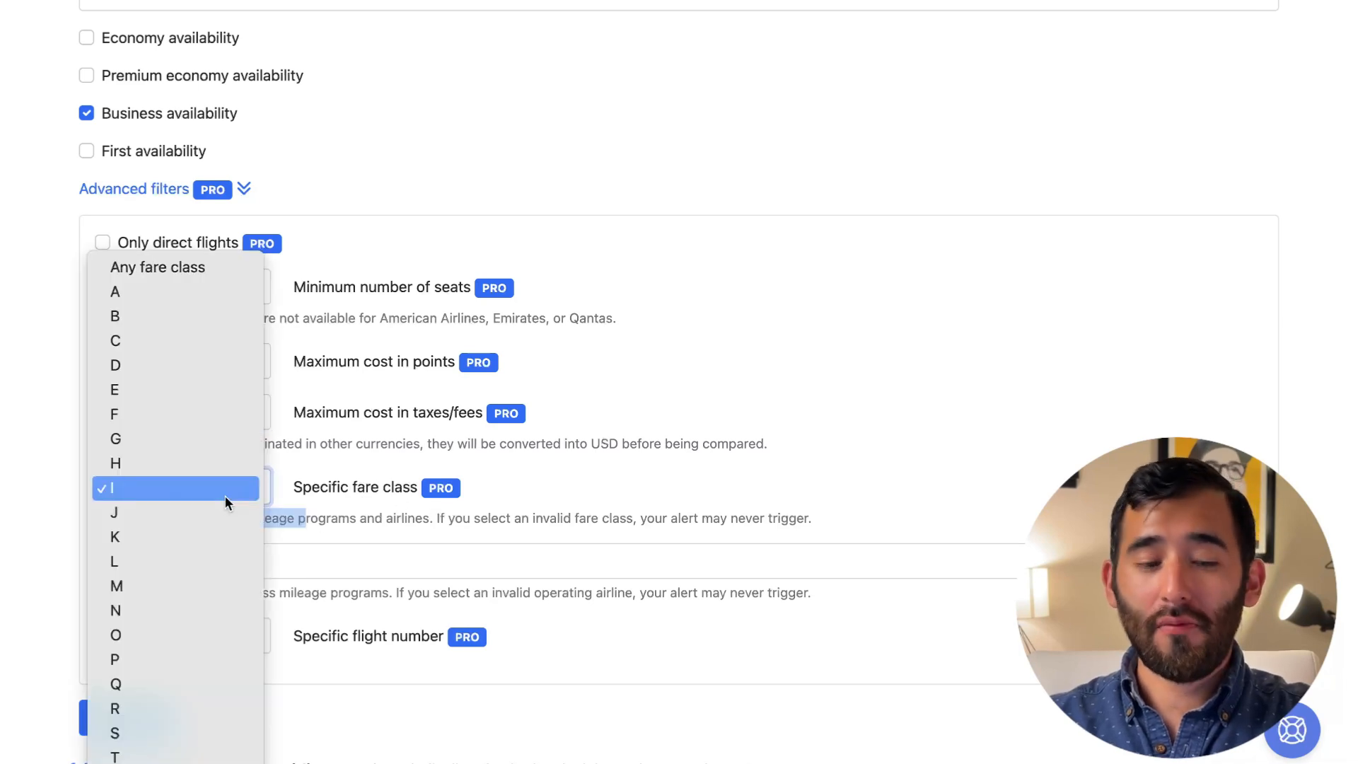
pyautogui.click(214, 266)
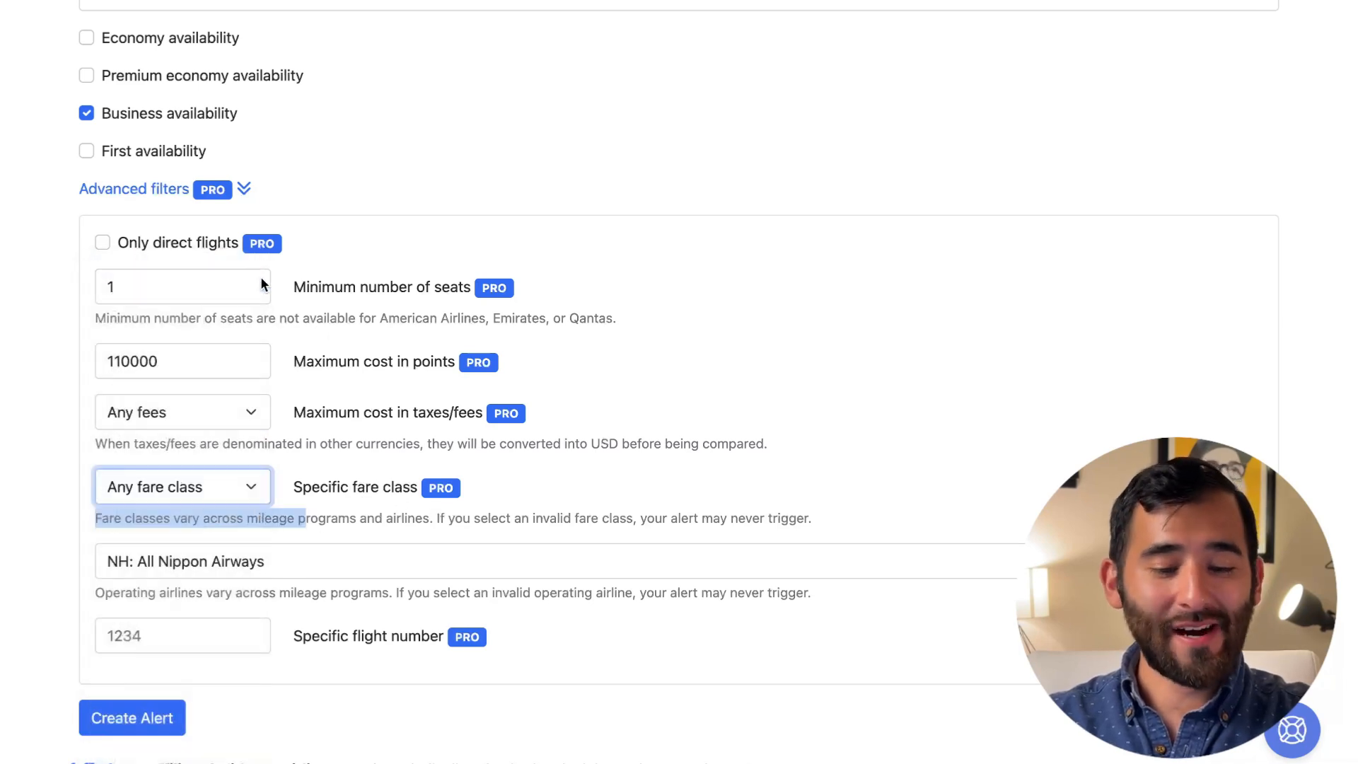
# Try to create the ANA alert with the chosen settings
pyautogui.click(499, 507)
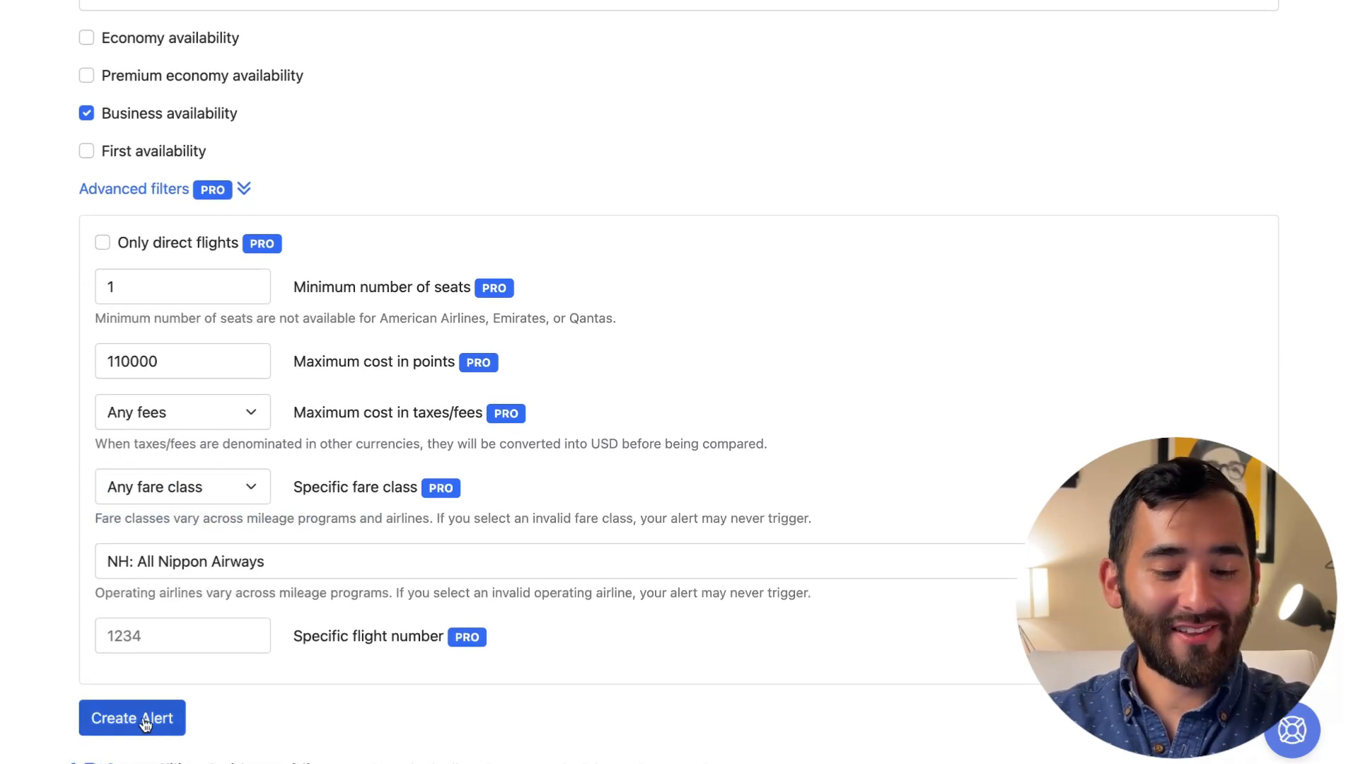
pyautogui.click(145, 719)
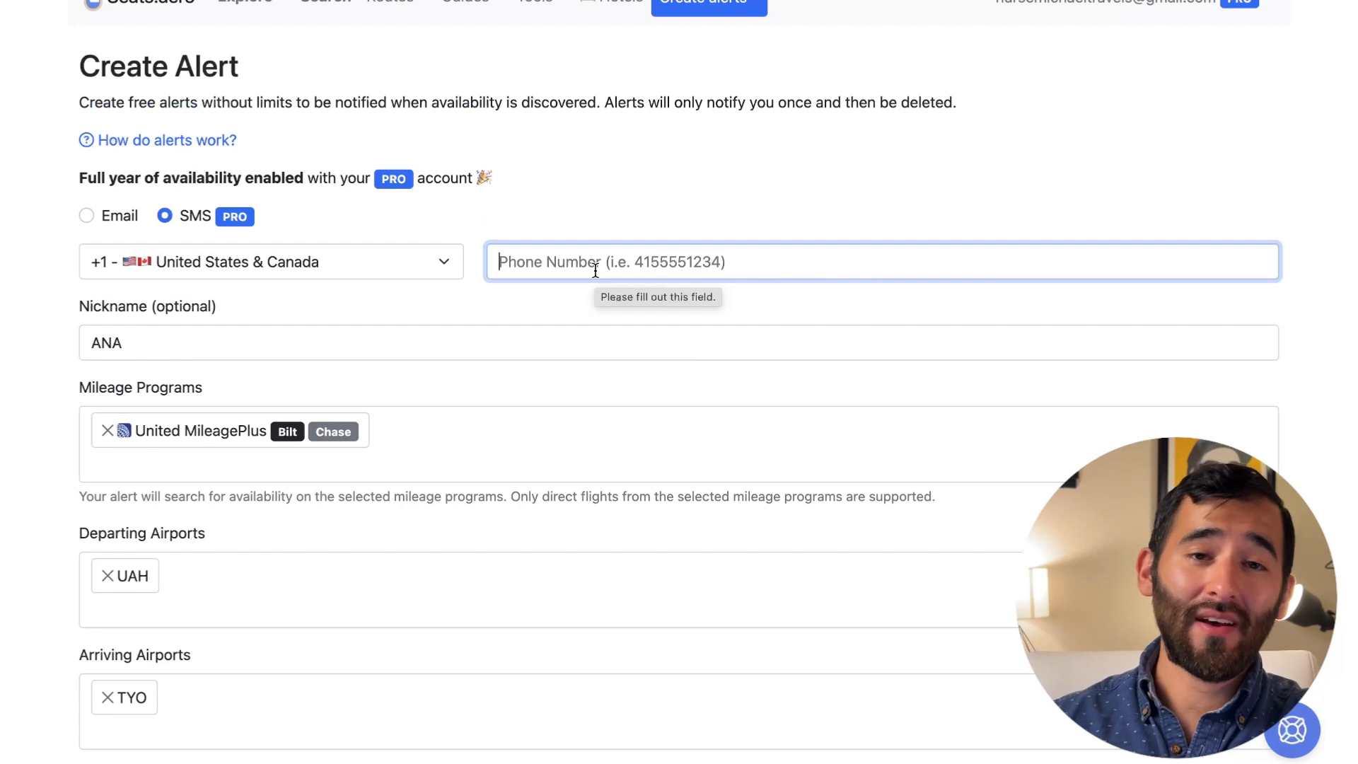